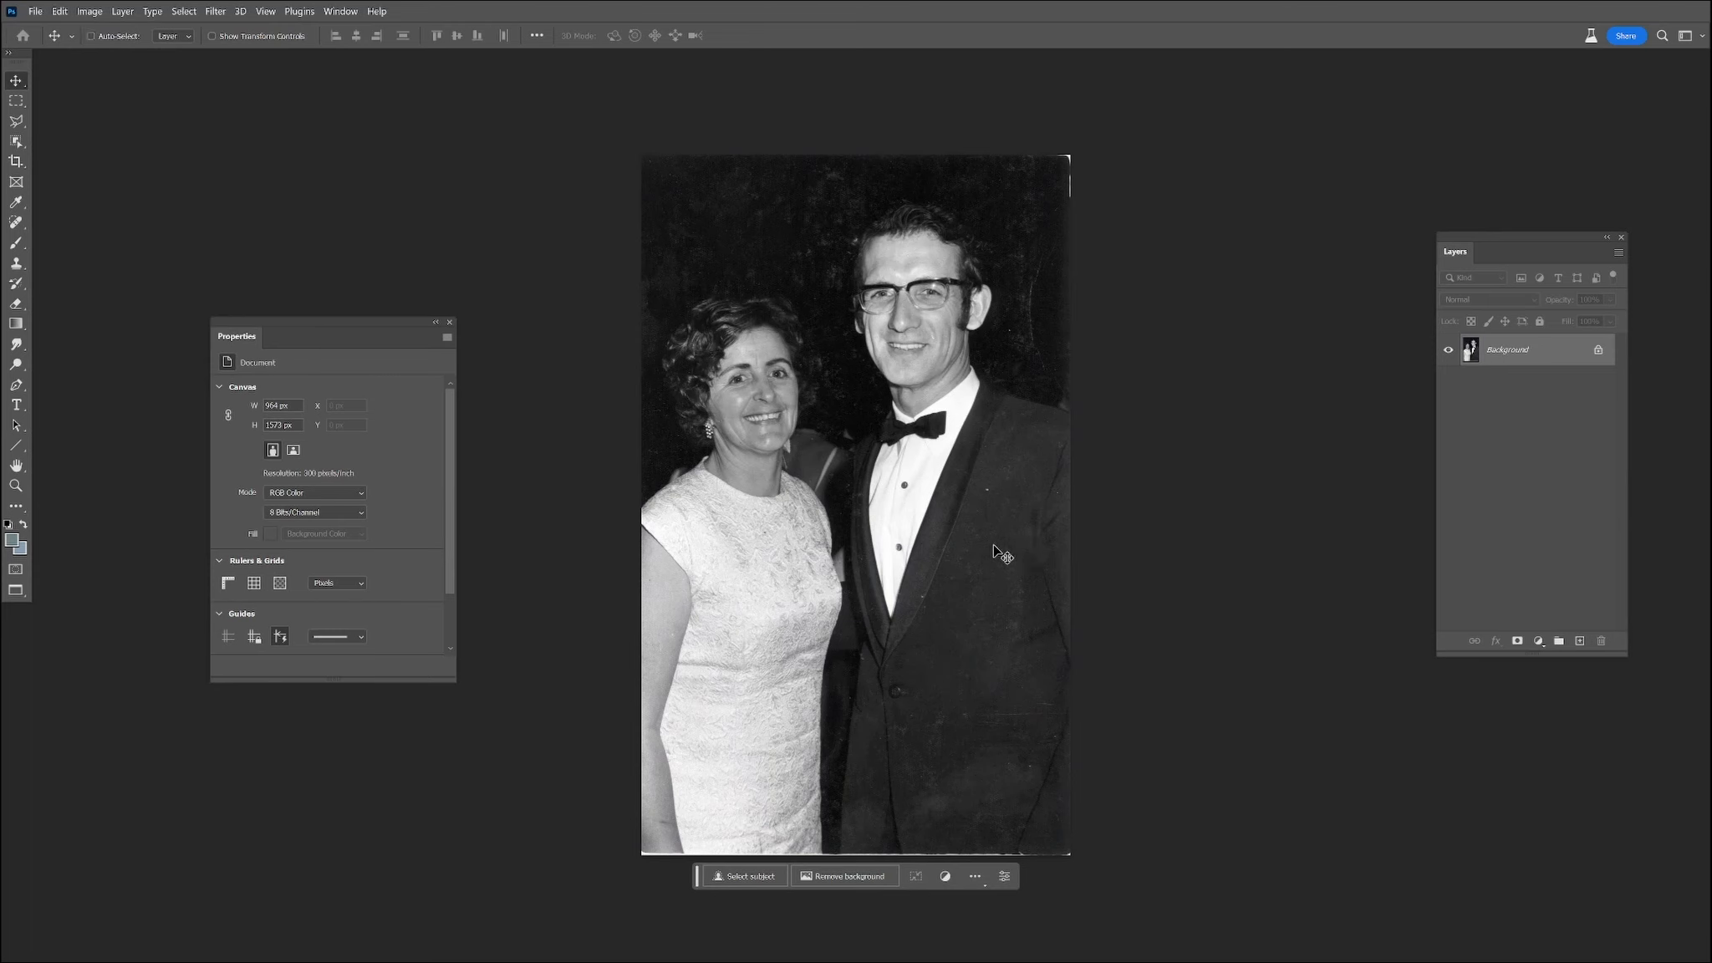
Step: Deepen the photo's shadows with Levels, setting the black input level to 4 on the RGB channel
{"action": "left_click_drag", "start_coordinate": [355, 452], "coordinate": [357, 453]}
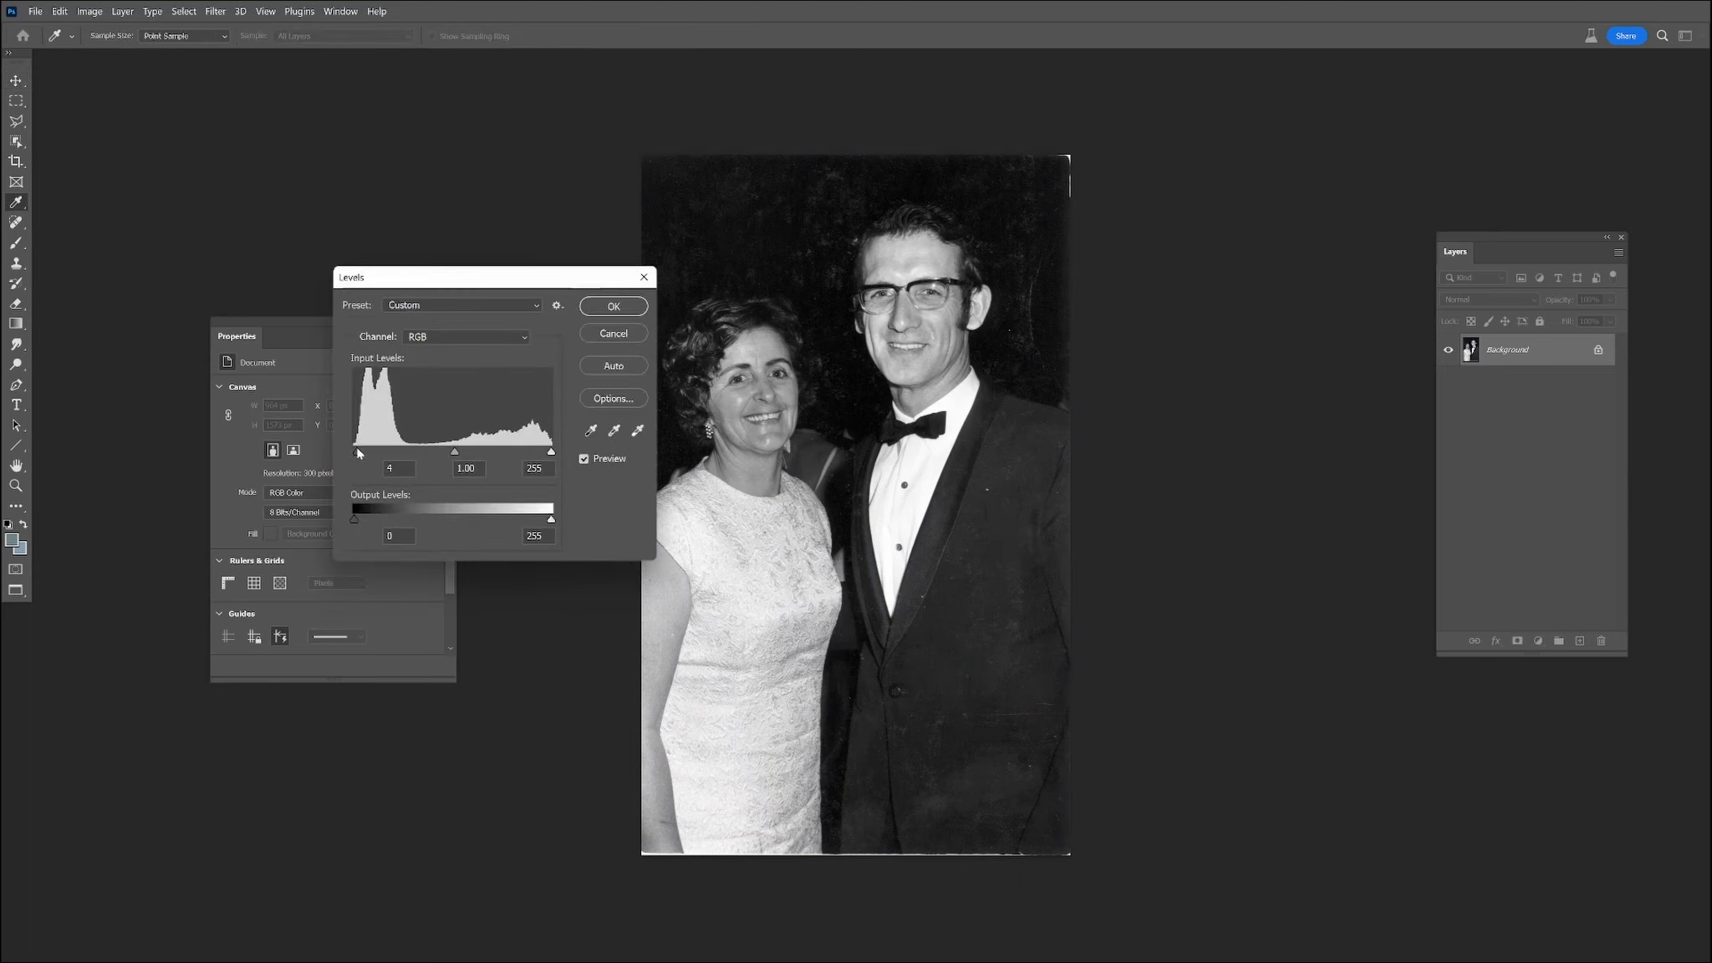
{"action": "left_click", "coordinate": [622, 310]}
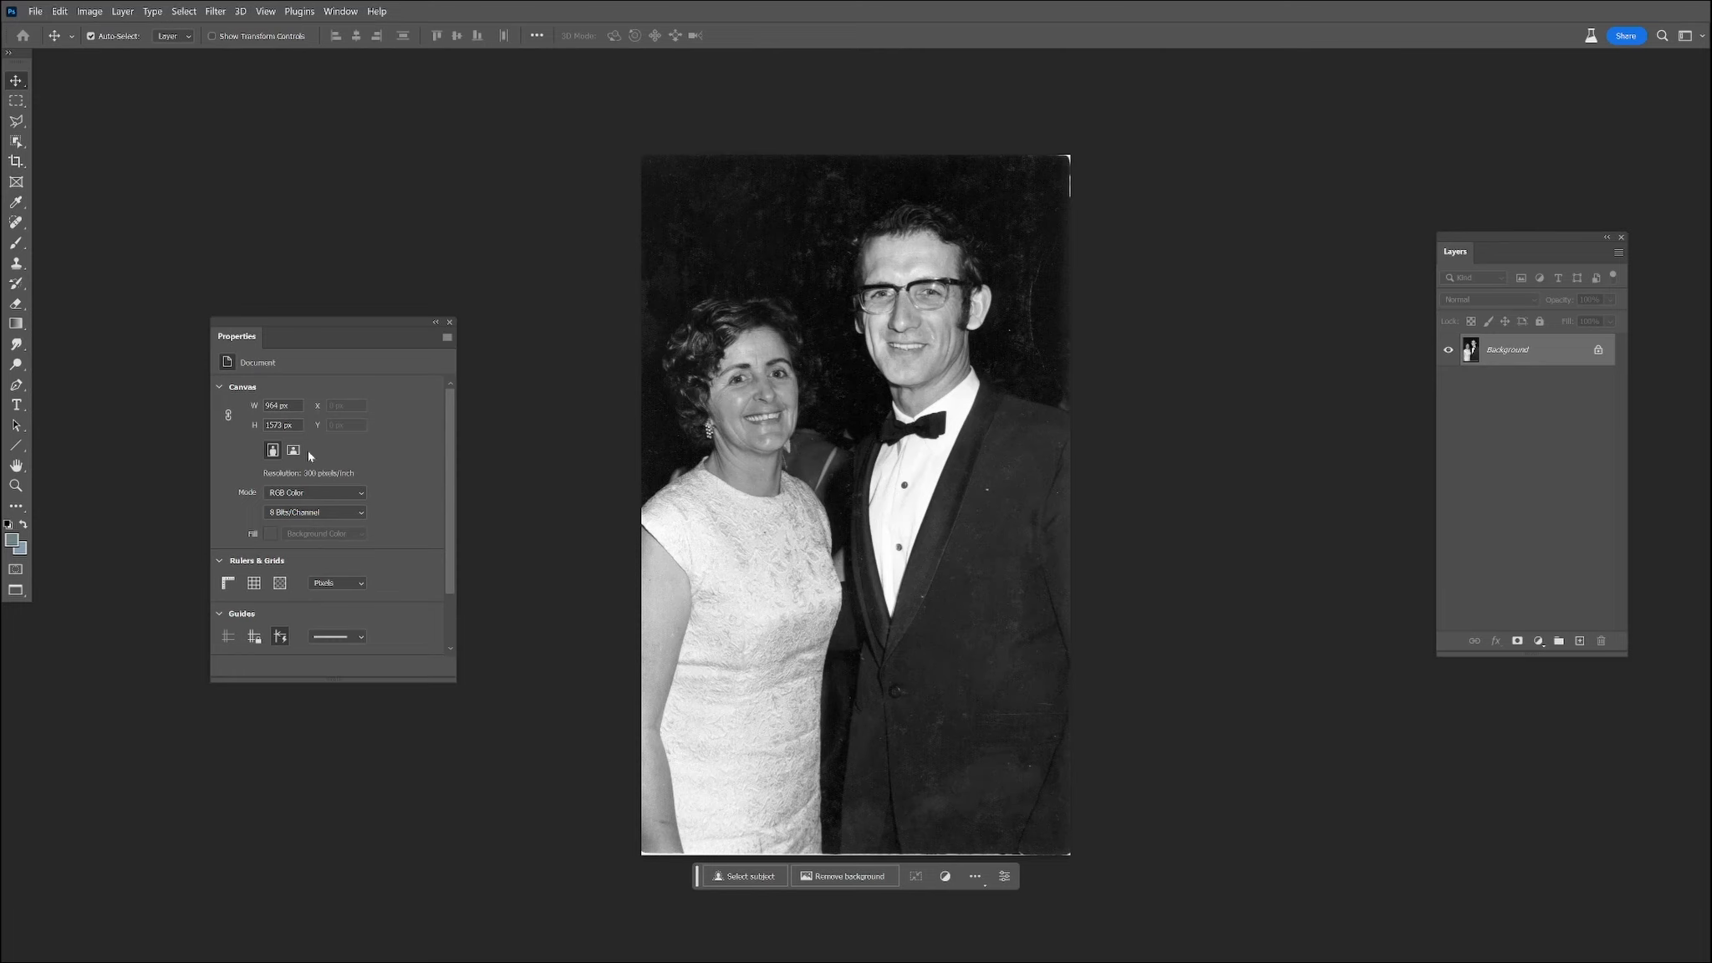
Step: Extend the canvas beyond the photo's left edge and fill the new area with Generative Expand, without a prompt
{"action": "left_click", "coordinate": [20, 164]}
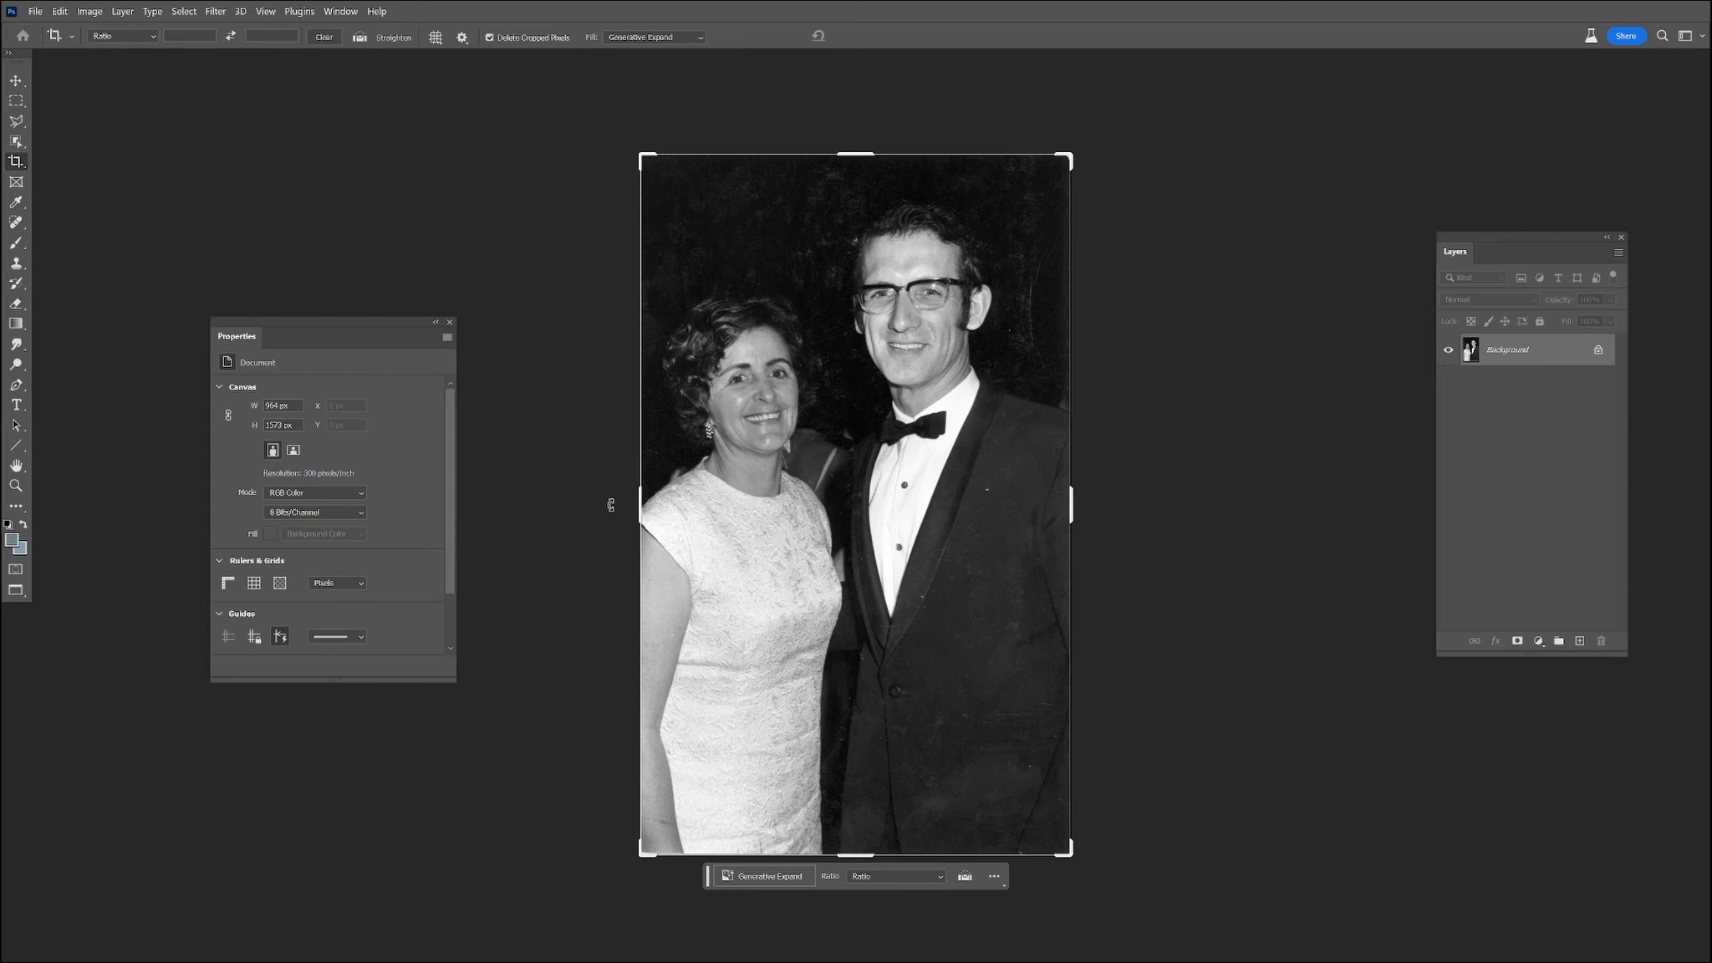
{"action": "left_click_drag", "start_coordinate": [639, 510], "coordinate": [537, 504]}
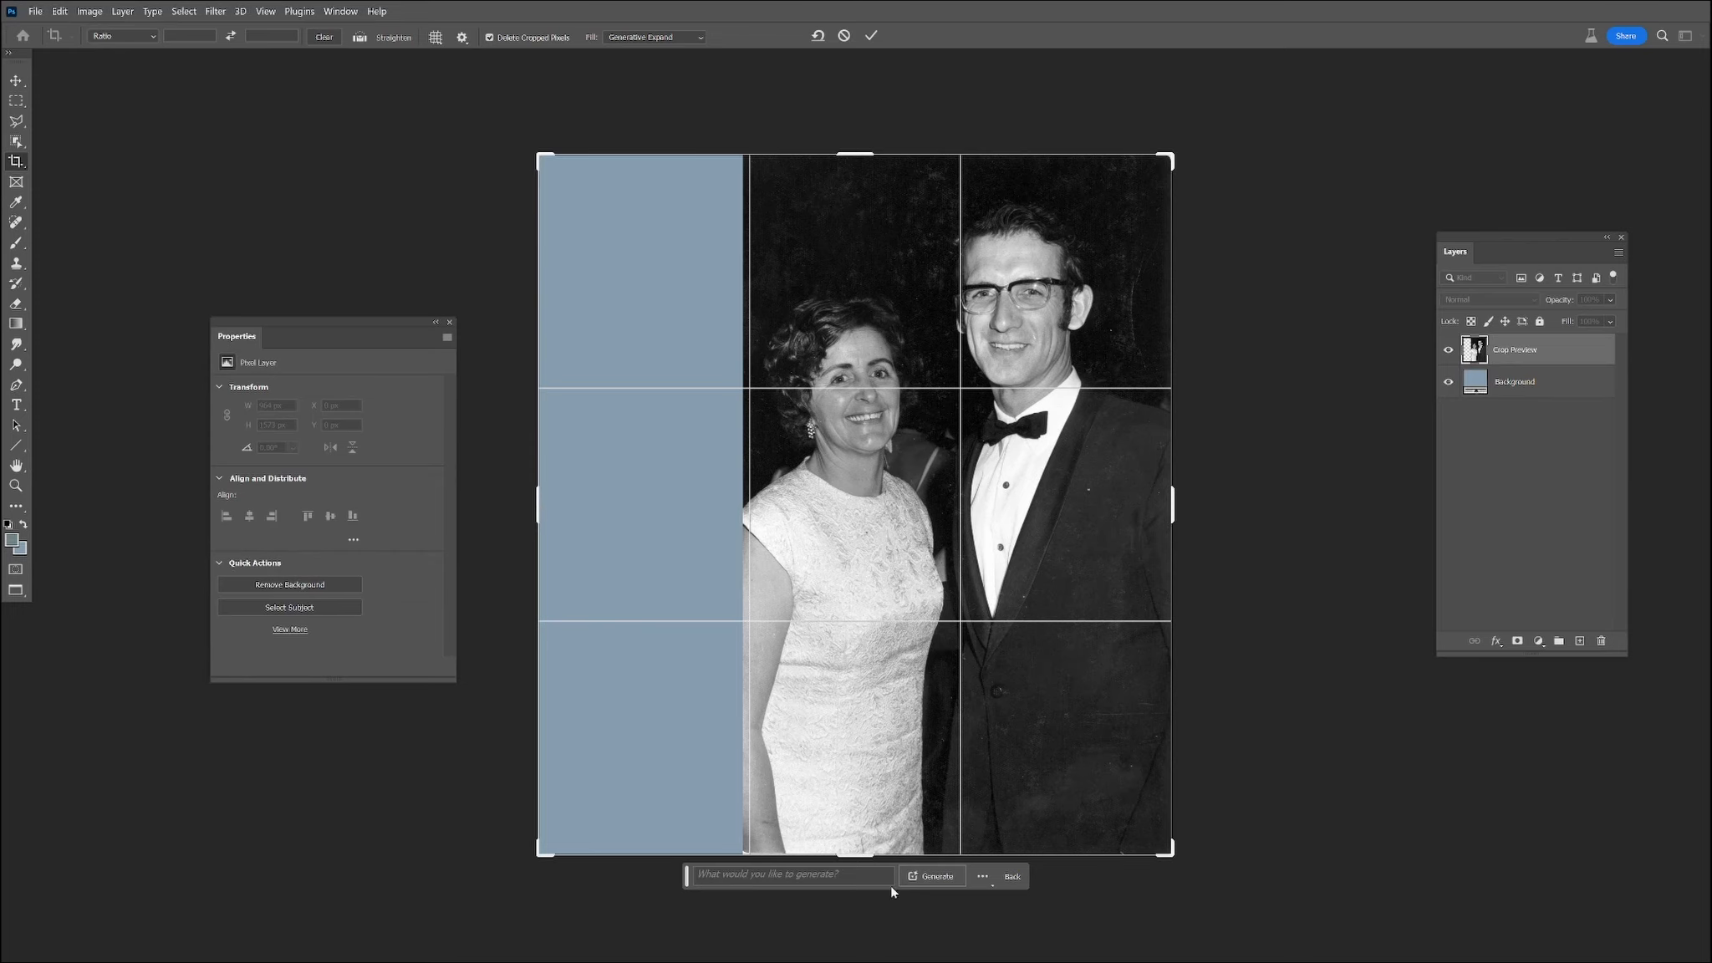
{"action": "left_click", "coordinate": [932, 877]}
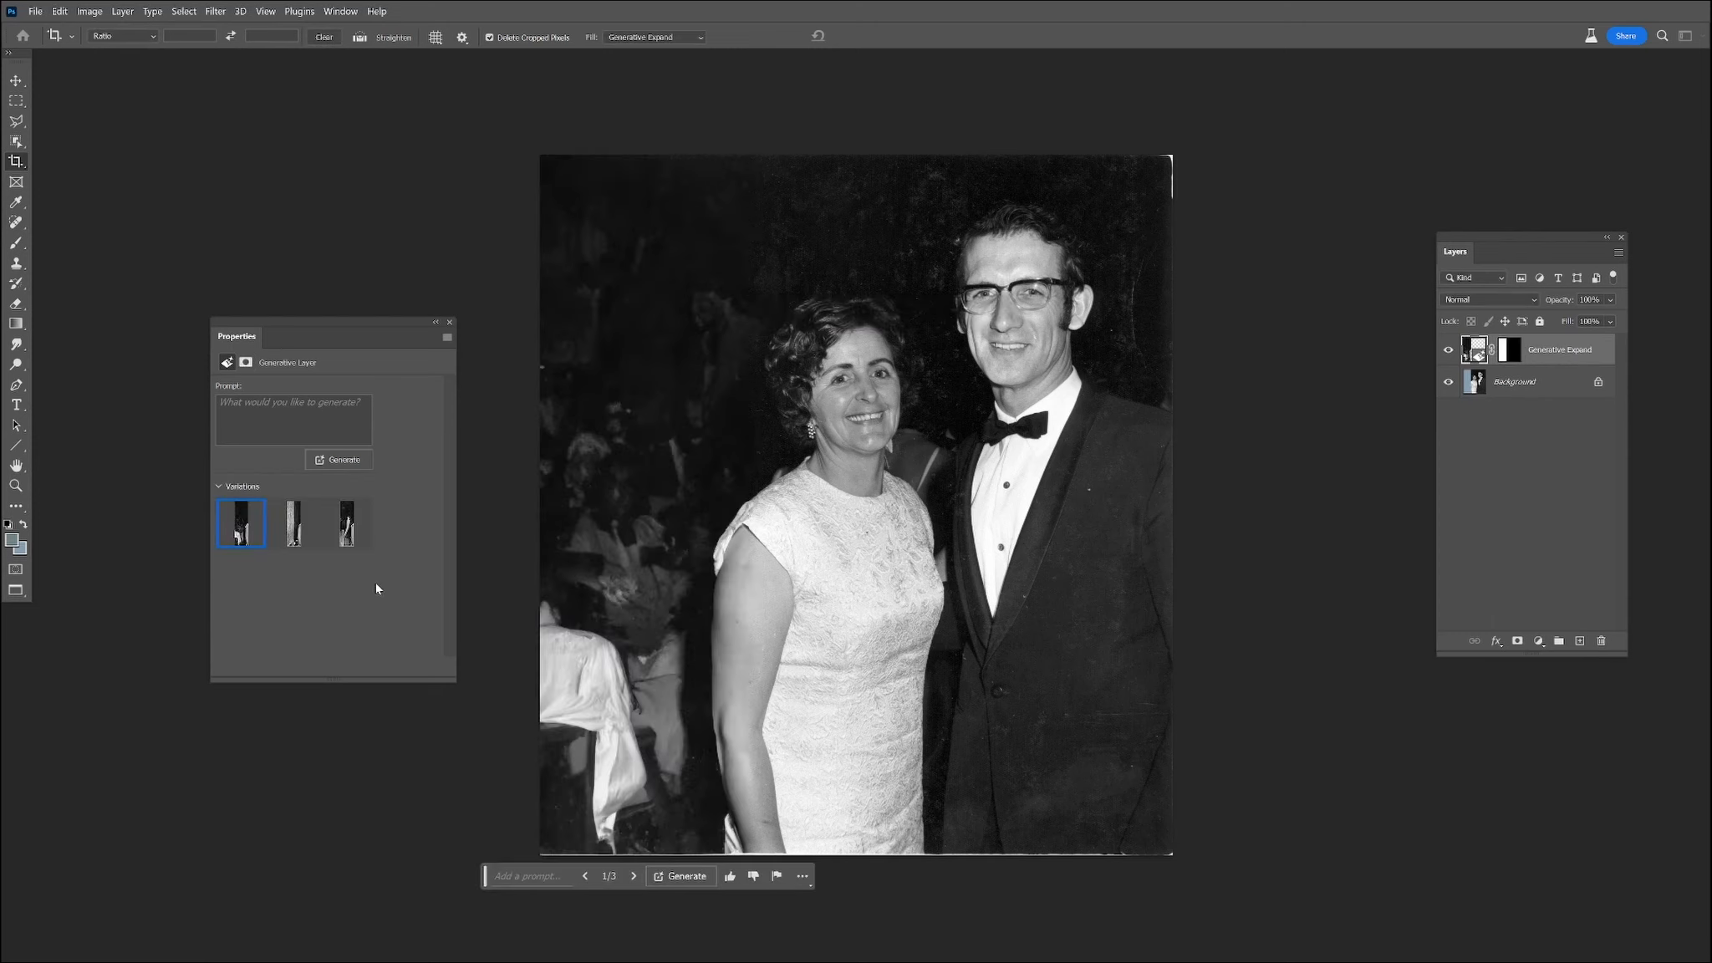
Step: Compare the left extension's variations, generate another set and keep the first new one with the plain dark background
{"action": "left_click", "coordinate": [298, 532]}
{"action": "left_click", "coordinate": [339, 527]}
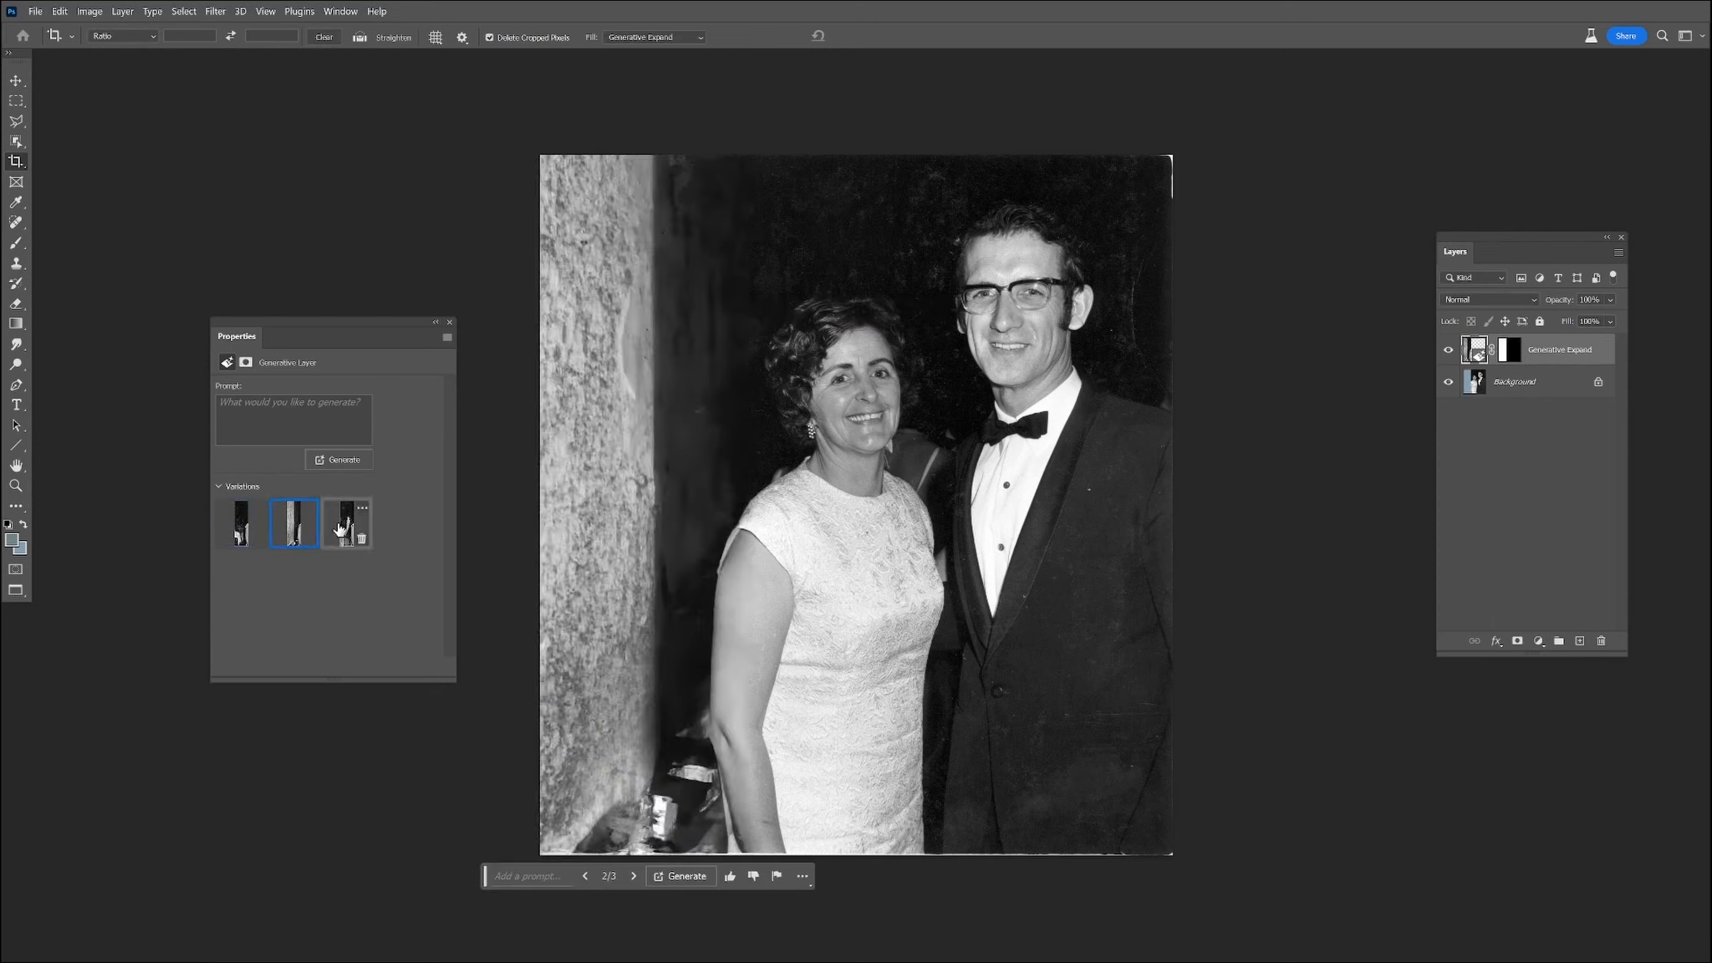
{"action": "left_click", "coordinate": [346, 467]}
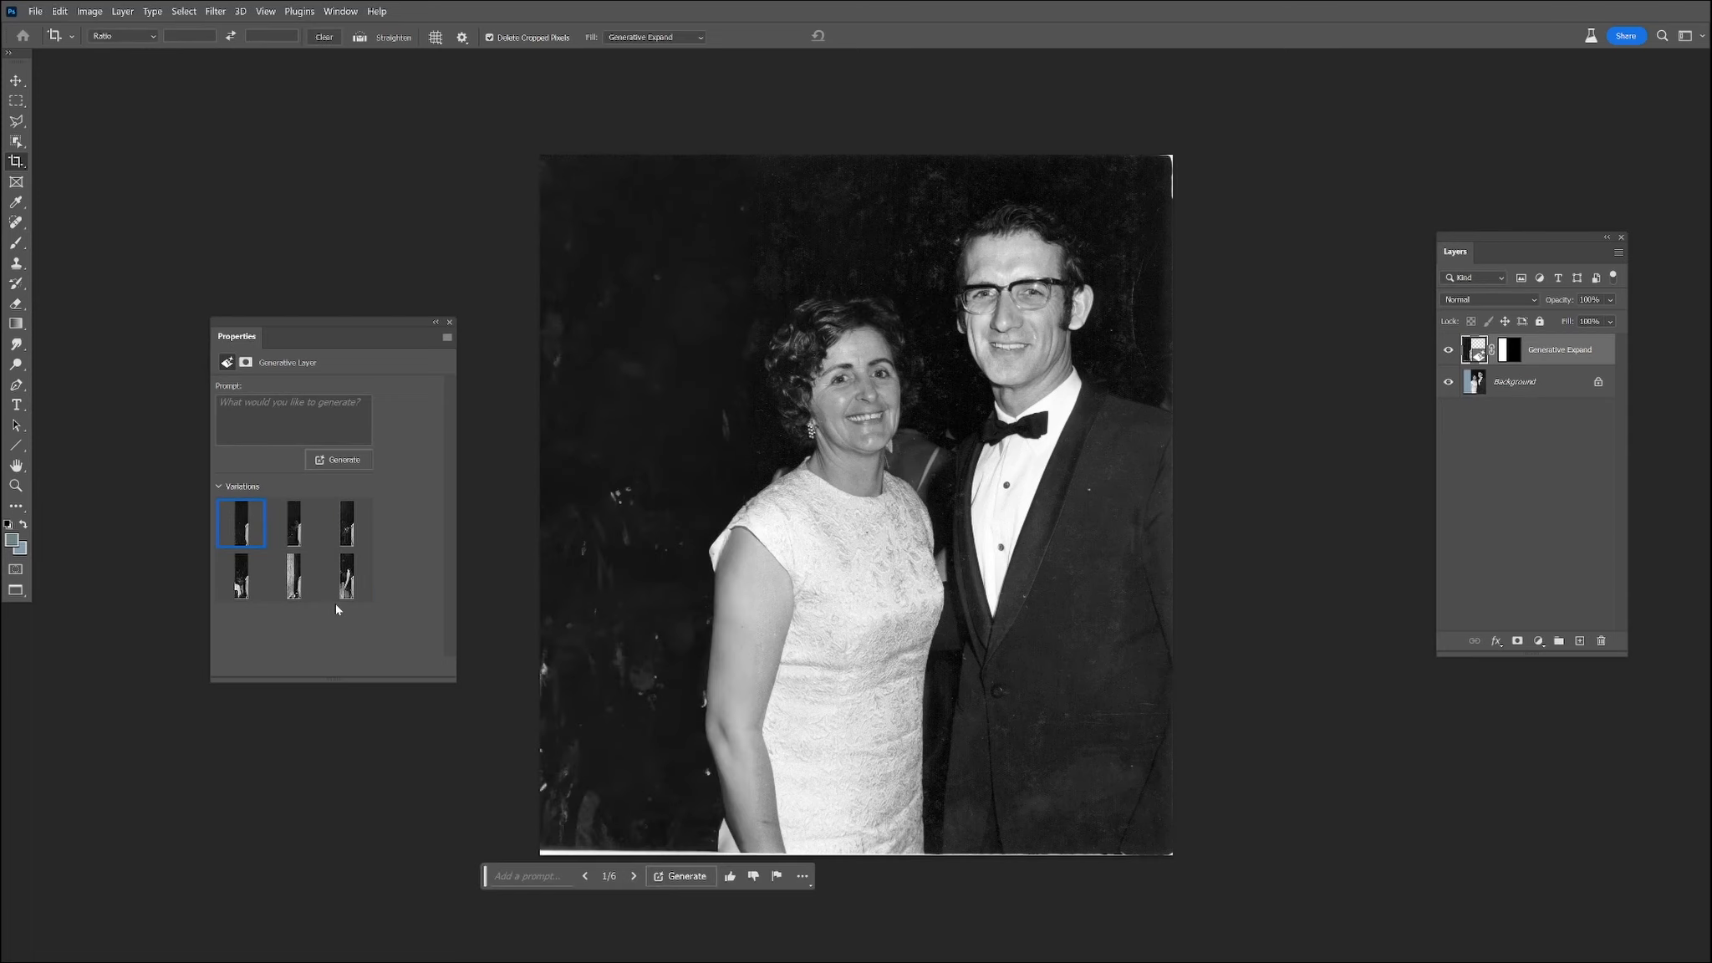
{"action": "left_click", "coordinate": [299, 522]}
{"action": "left_click", "coordinate": [349, 530]}
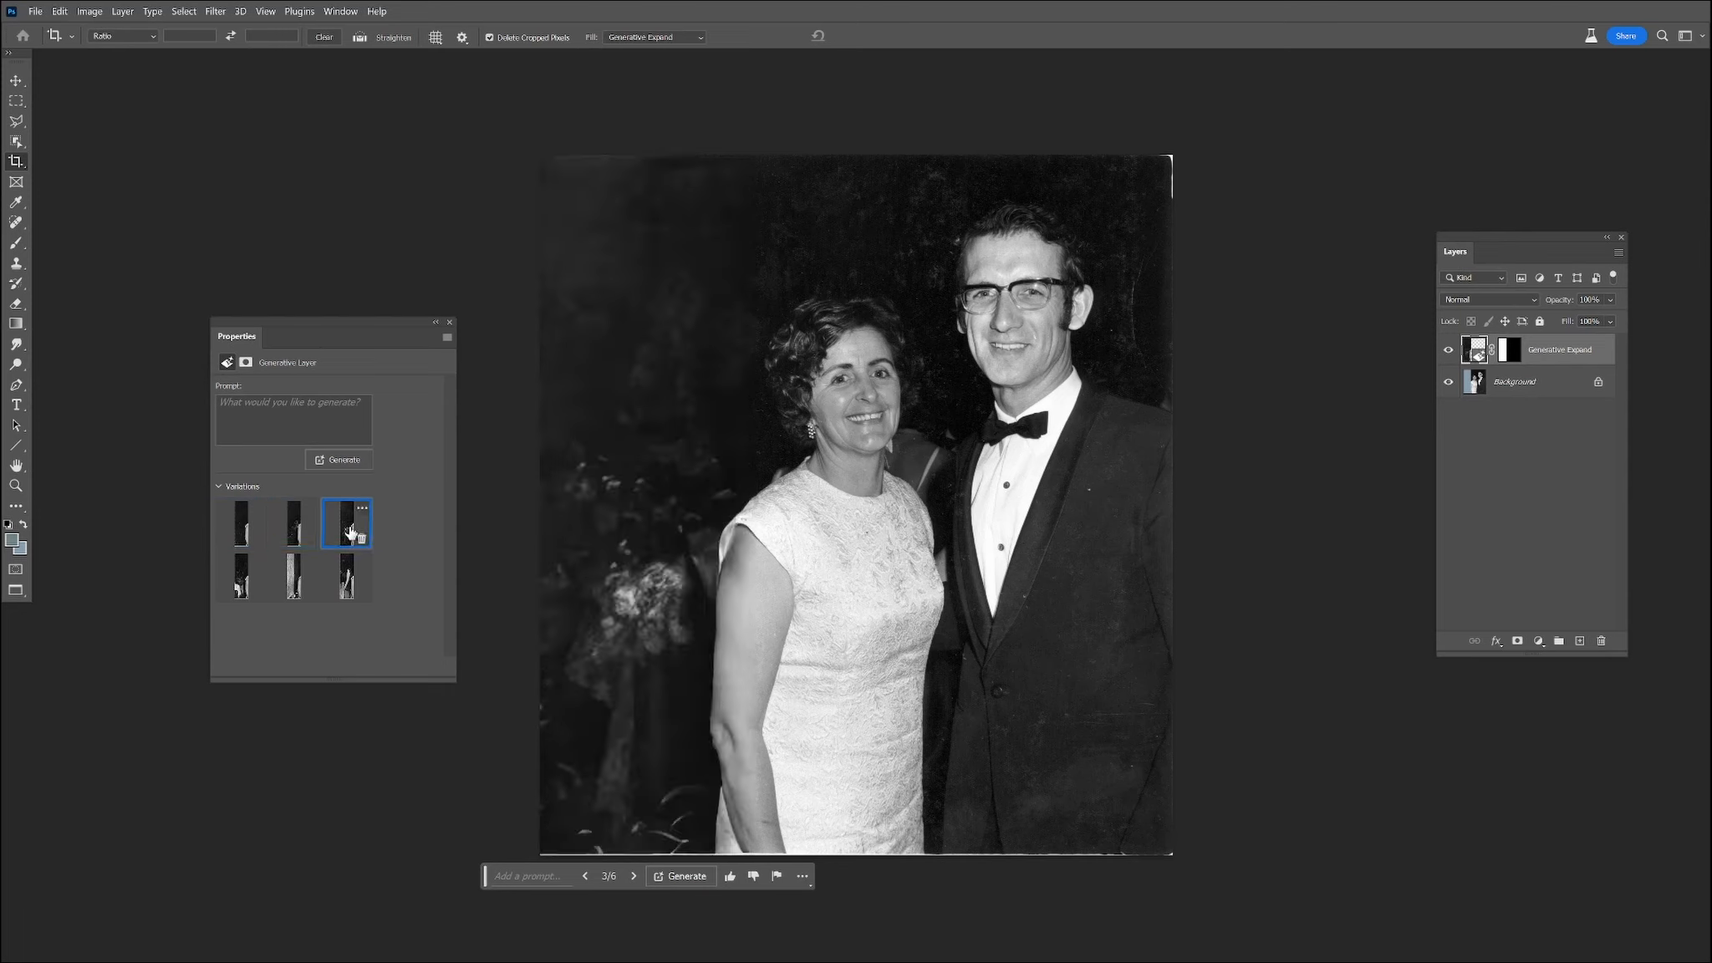
{"action": "left_click", "coordinate": [289, 534]}
{"action": "left_click", "coordinate": [245, 528]}
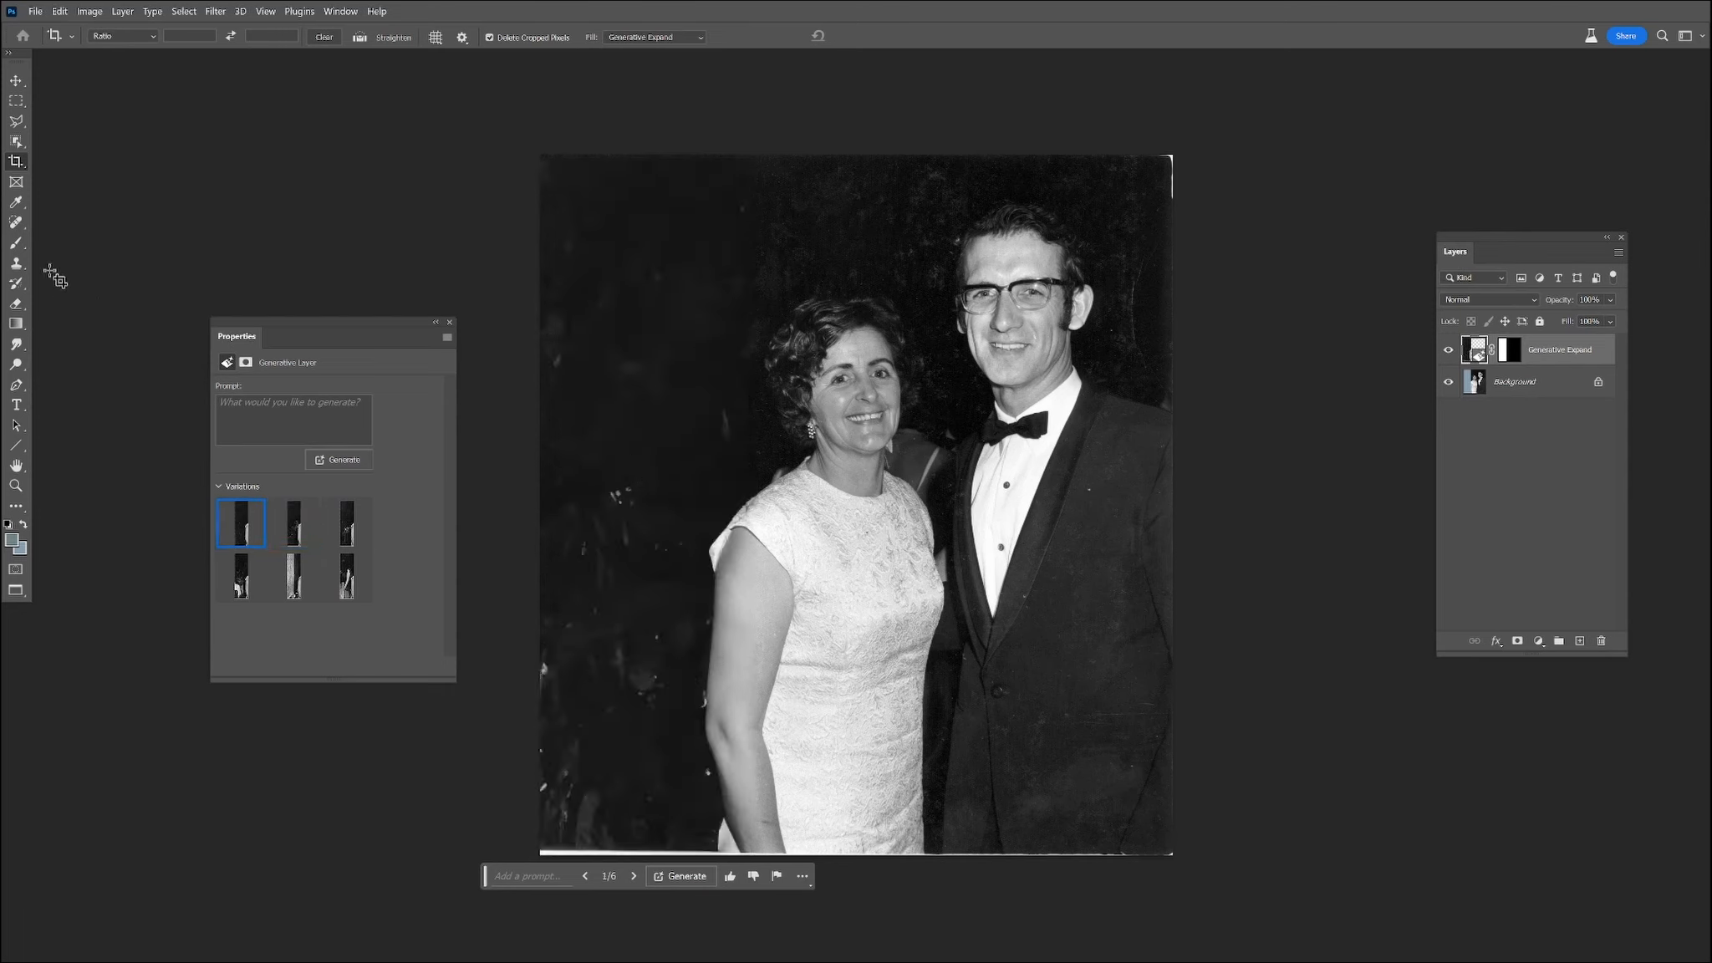
Step: Extend the canvas beyond the photo's right edge and fill the new area with Generative Expand, without a prompt
{"action": "left_click", "coordinate": [17, 162]}
{"action": "left_click_drag", "start_coordinate": [1172, 503], "coordinate": [1255, 524]}
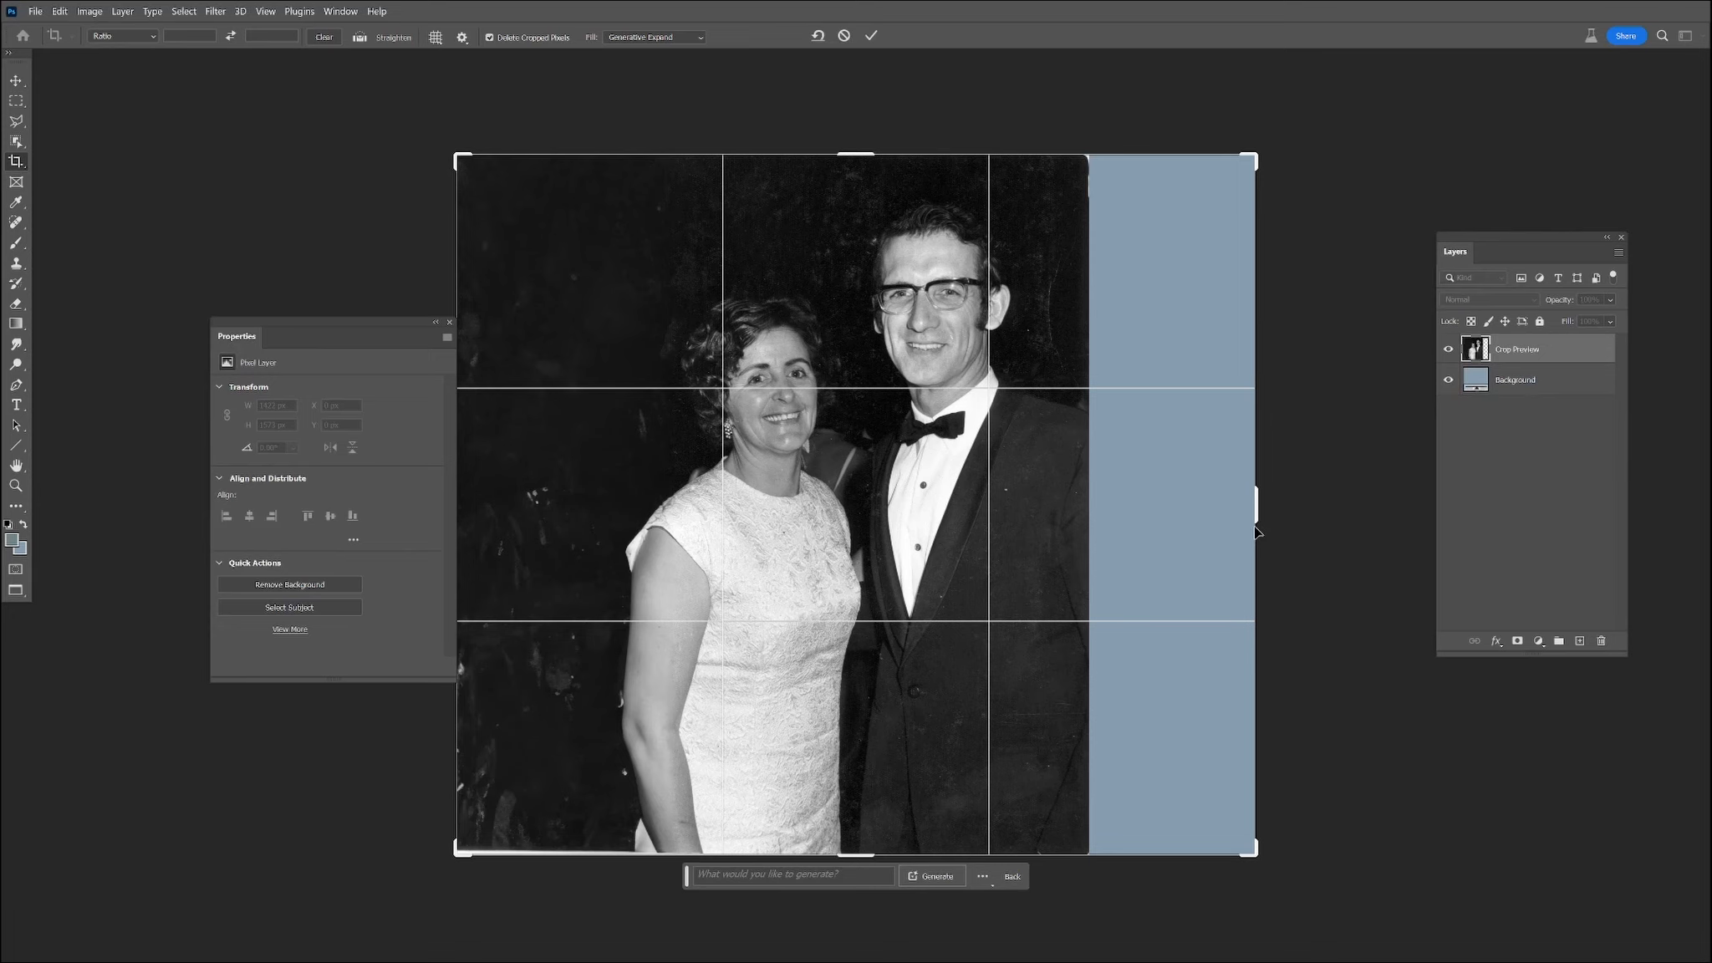
{"action": "left_click", "coordinate": [941, 877]}
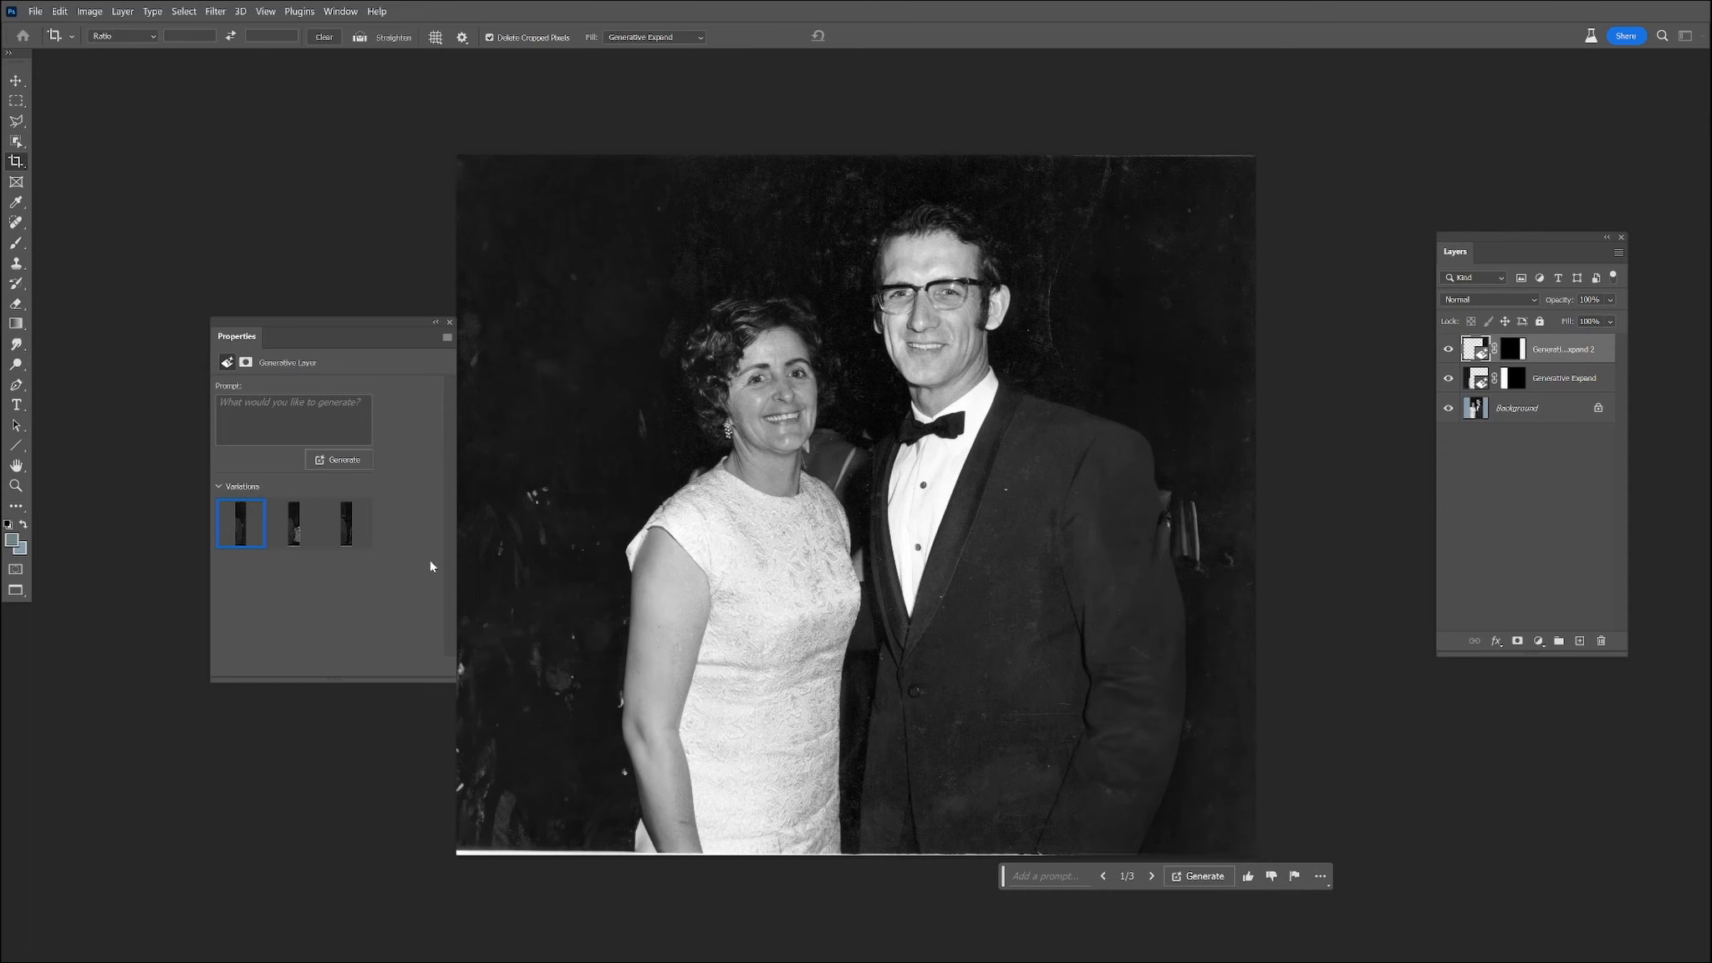
Step: Compare the right extension's variations, generate another set and keep the second new one completing the man's arm
{"action": "left_click", "coordinate": [293, 526]}
{"action": "left_click", "coordinate": [347, 527]}
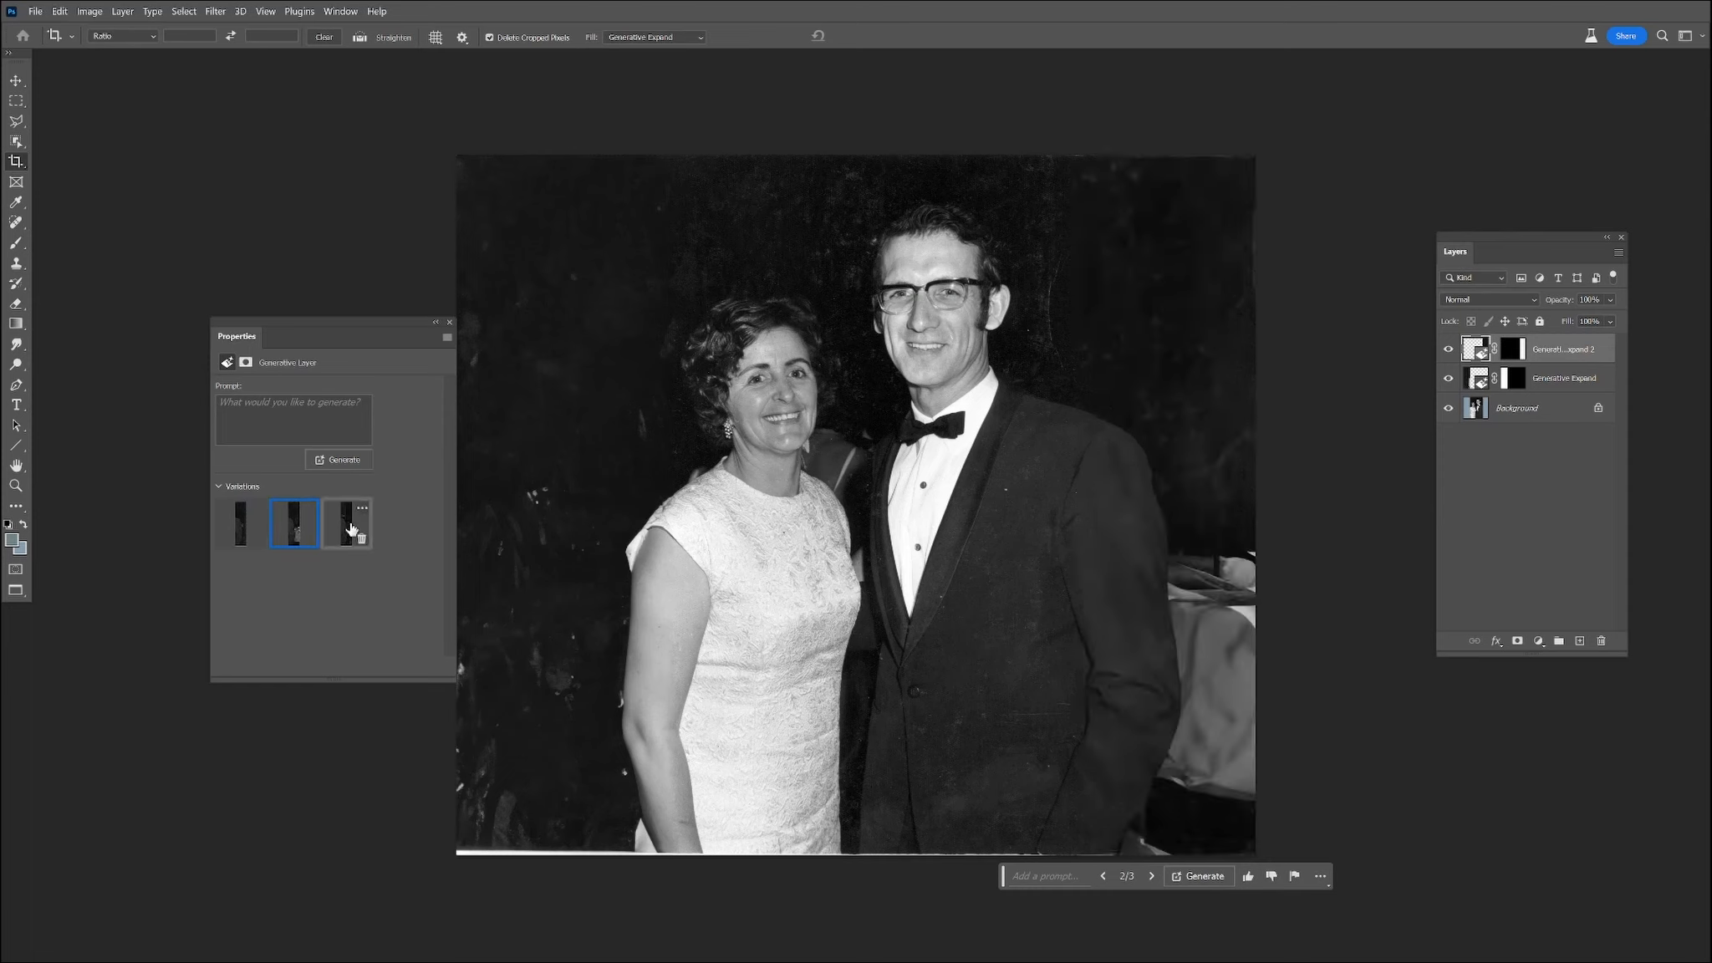
{"action": "left_click", "coordinate": [240, 525]}
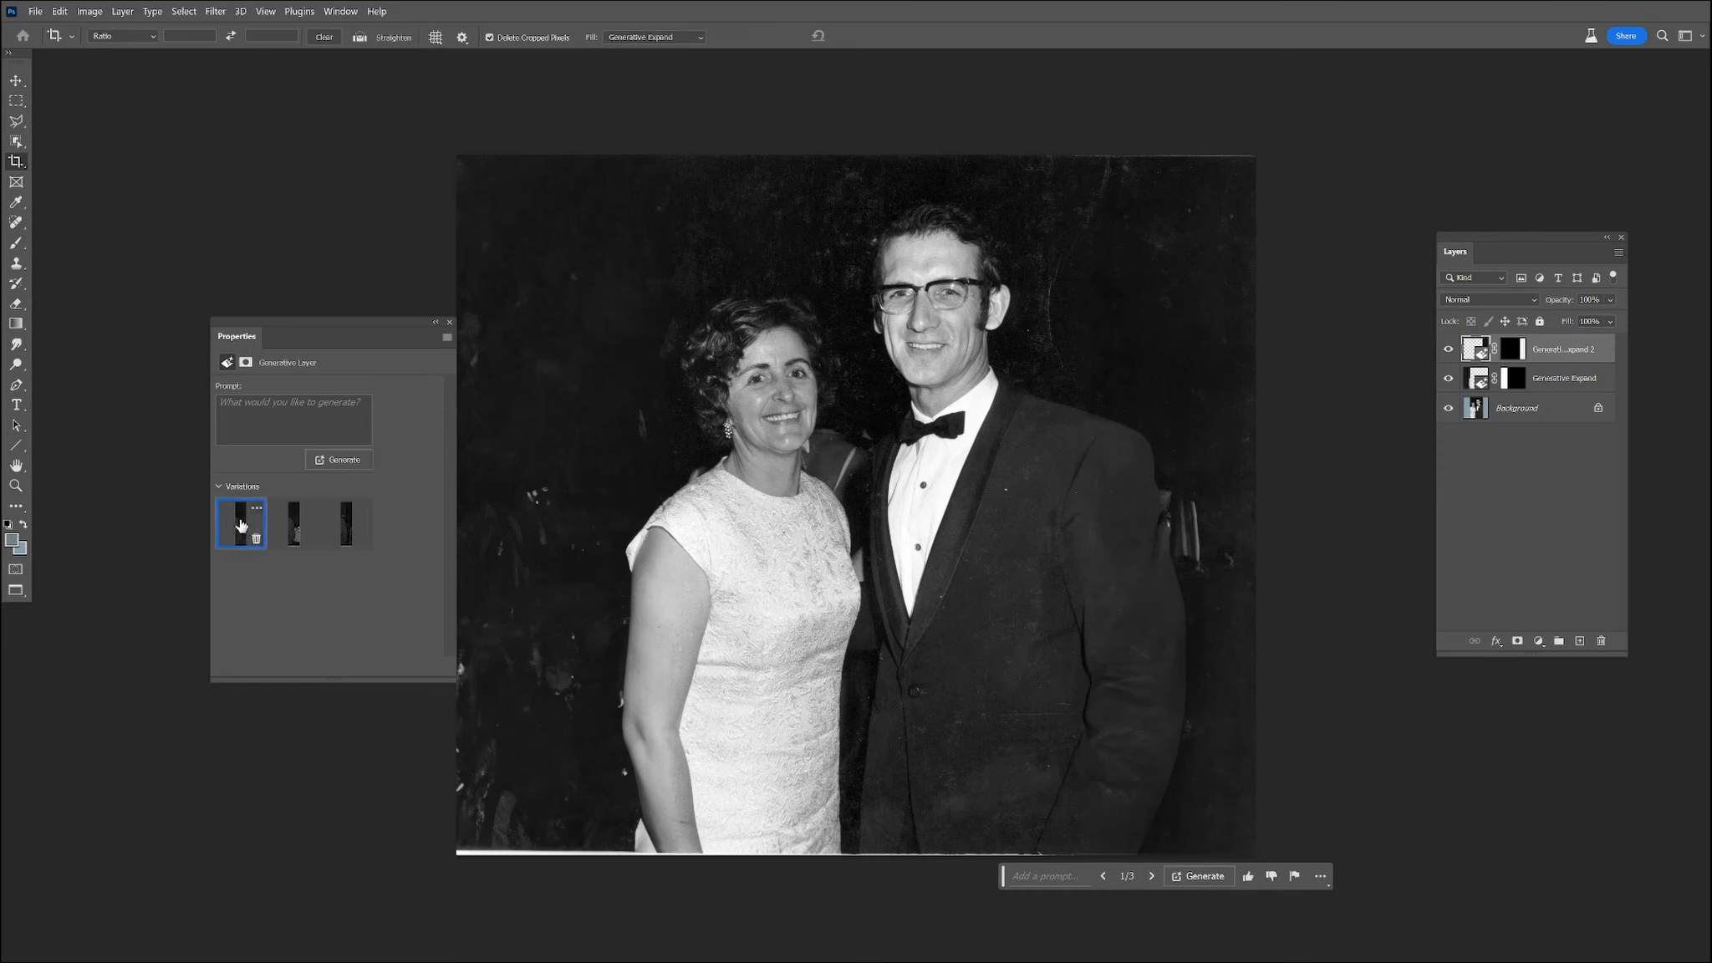
{"action": "left_click", "coordinate": [343, 458]}
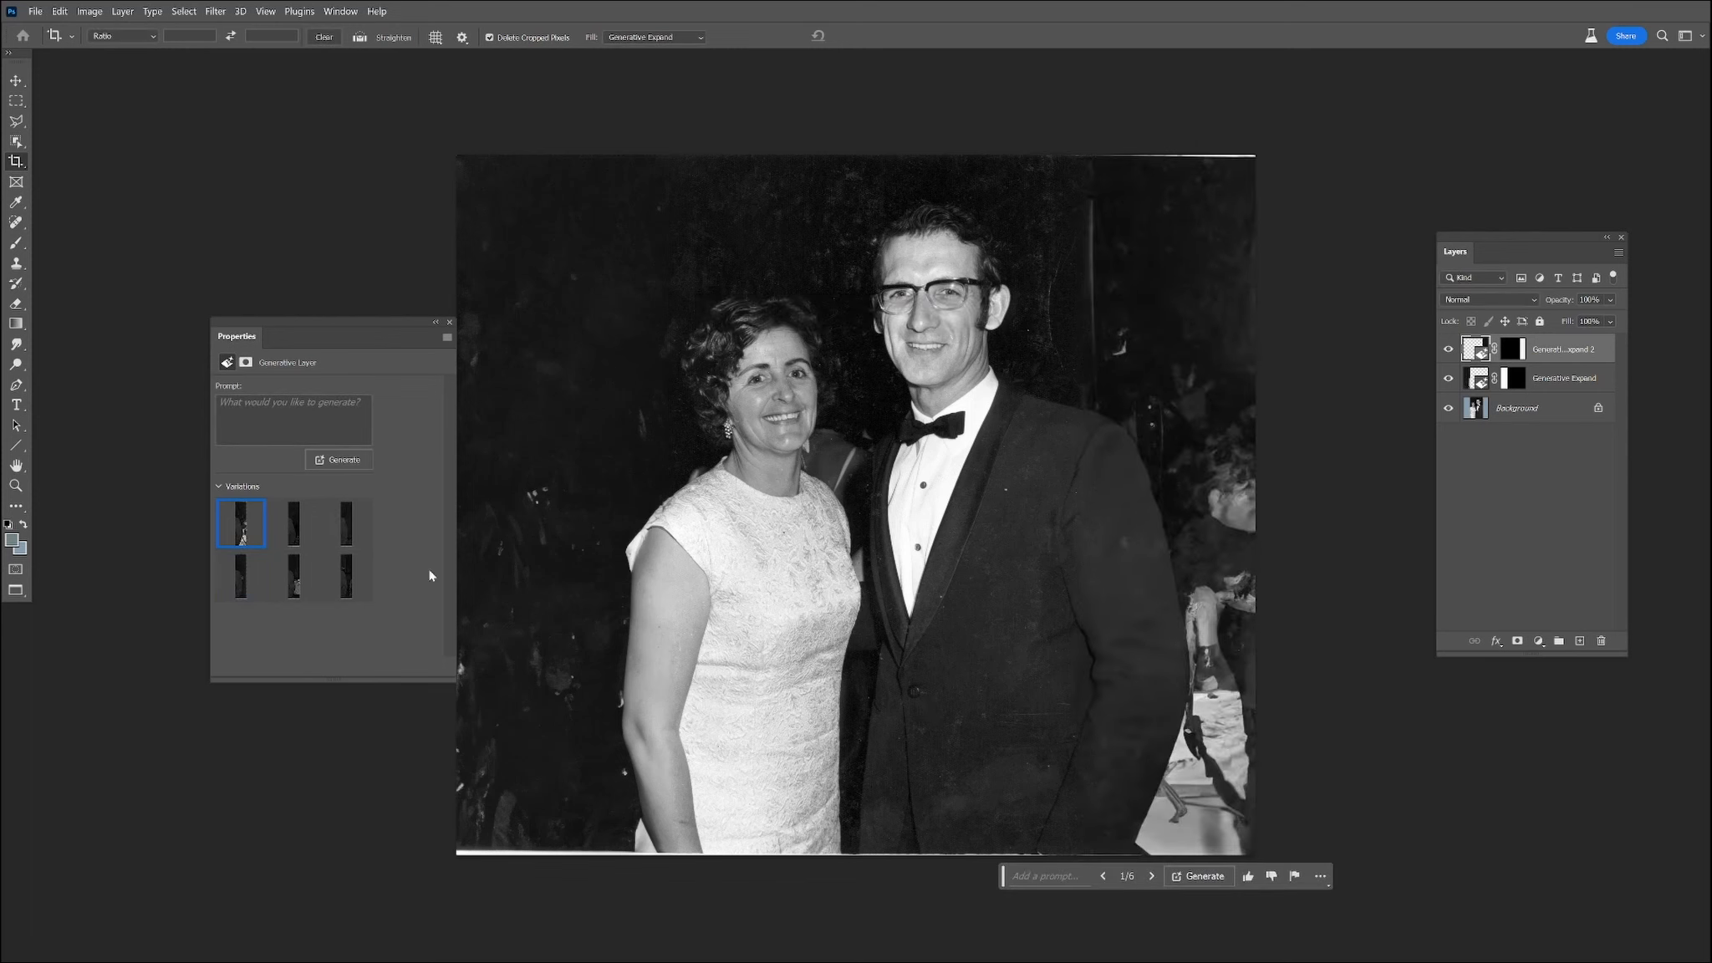
{"action": "left_click", "coordinate": [297, 535]}
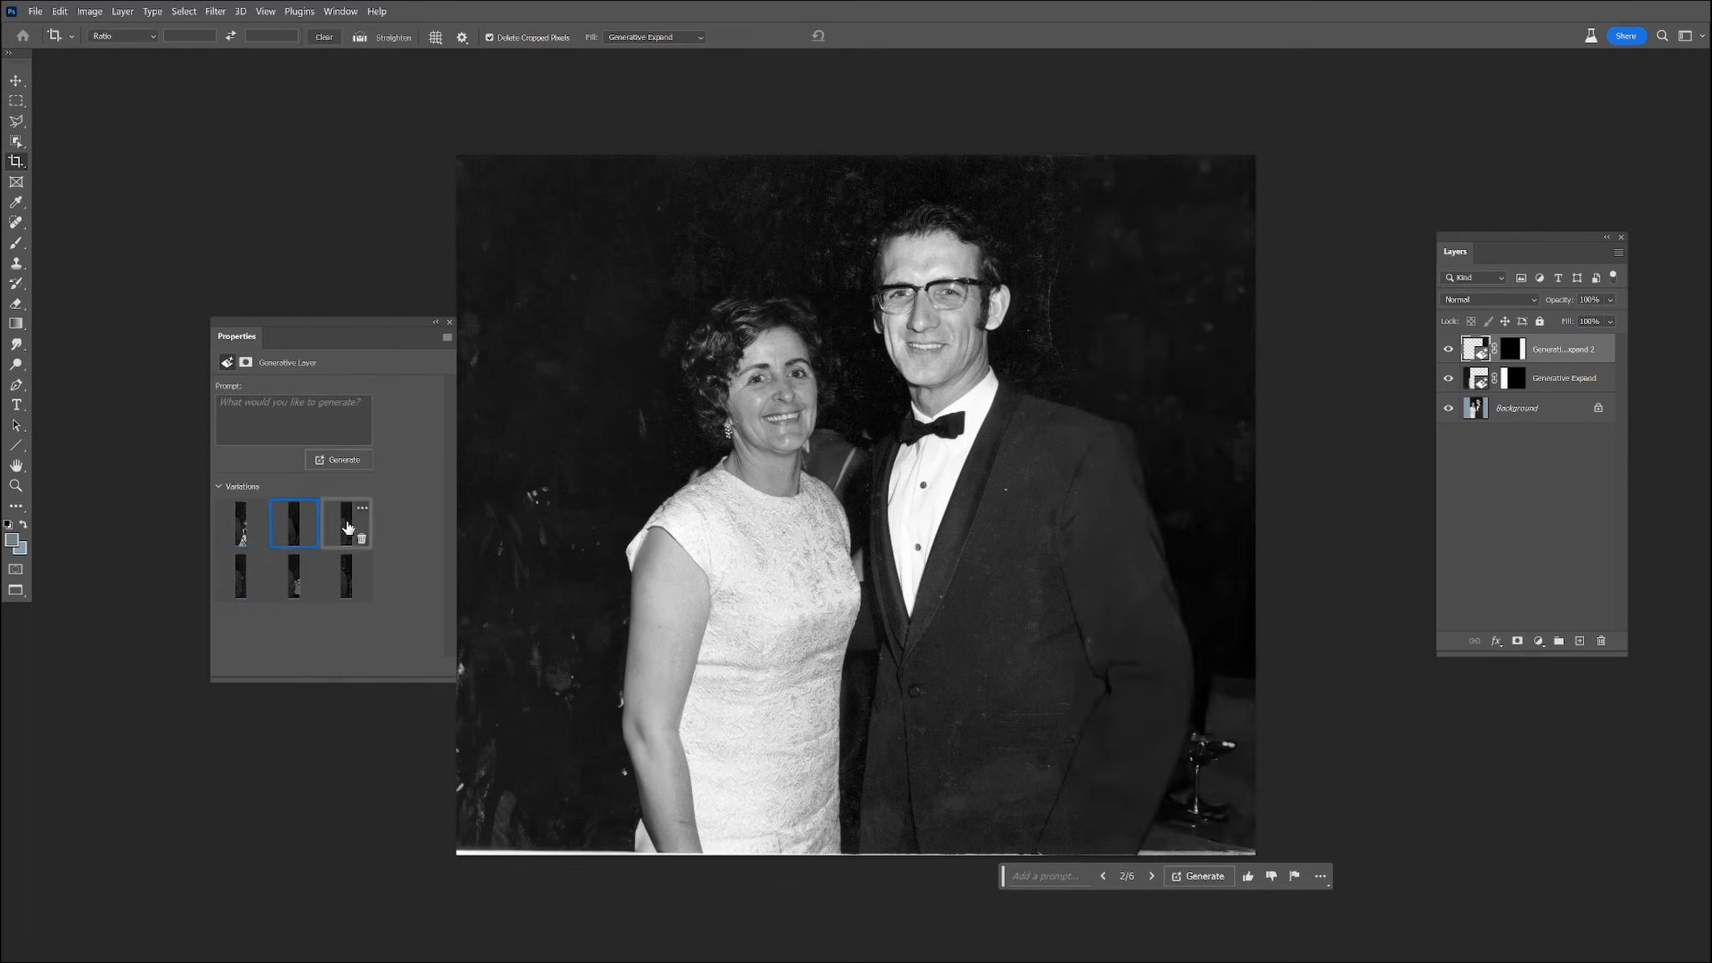
{"action": "left_click", "coordinate": [346, 525]}
{"action": "left_click", "coordinate": [303, 533]}
Step: Crop all four sides of the expanded photo to a landscape frame of about 1750 by 1213 px
{"action": "left_click", "coordinate": [16, 161]}
{"action": "left_click_drag", "start_coordinate": [851, 855], "coordinate": [857, 781]}
{"action": "left_click_drag", "start_coordinate": [862, 224], "coordinate": [862, 239]}
{"action": "left_click_drag", "start_coordinate": [1257, 496], "coordinate": [1249, 498]}
{"action": "left_click_drag", "start_coordinate": [461, 506], "coordinate": [470, 505]}
{"action": "left_click_drag", "start_coordinate": [856, 777], "coordinate": [855, 787]}
{"action": "left_click_drag", "start_coordinate": [847, 224], "coordinate": [847, 235]}
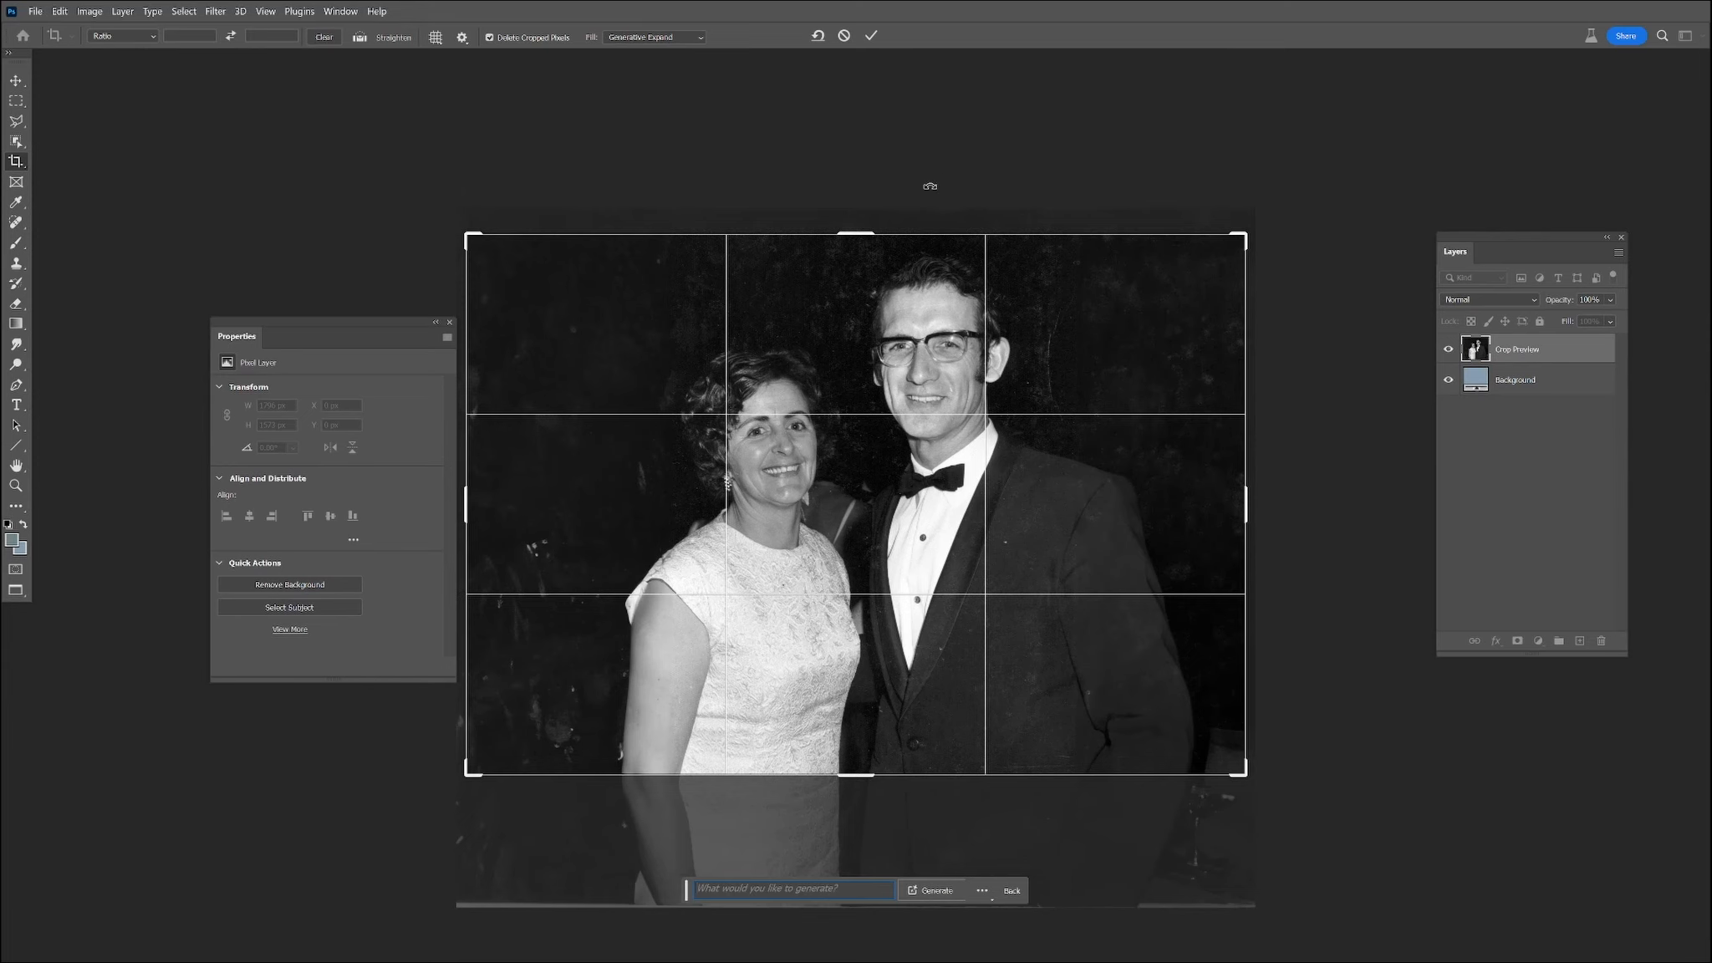
{"action": "left_click", "coordinate": [869, 36]}
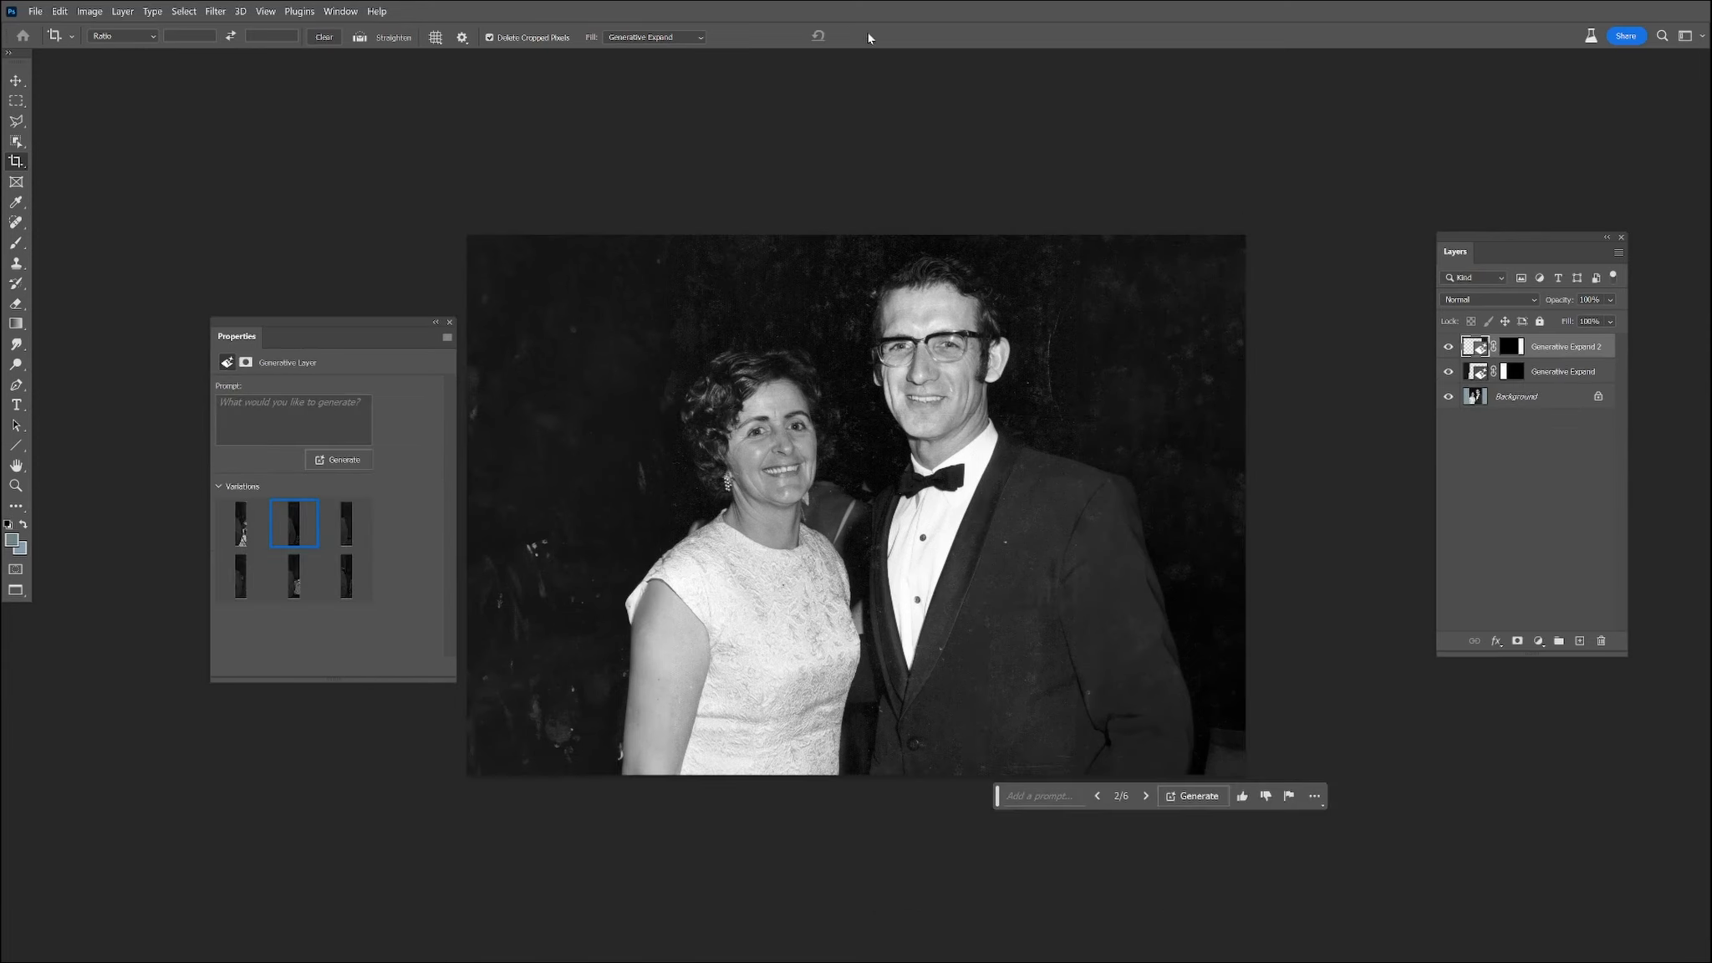
Step: Rasterize the Generative Expand 2 layer so that the Spot Healing Brush can work on it
{"action": "left_click", "coordinate": [837, 668], "text": "ctrl"}
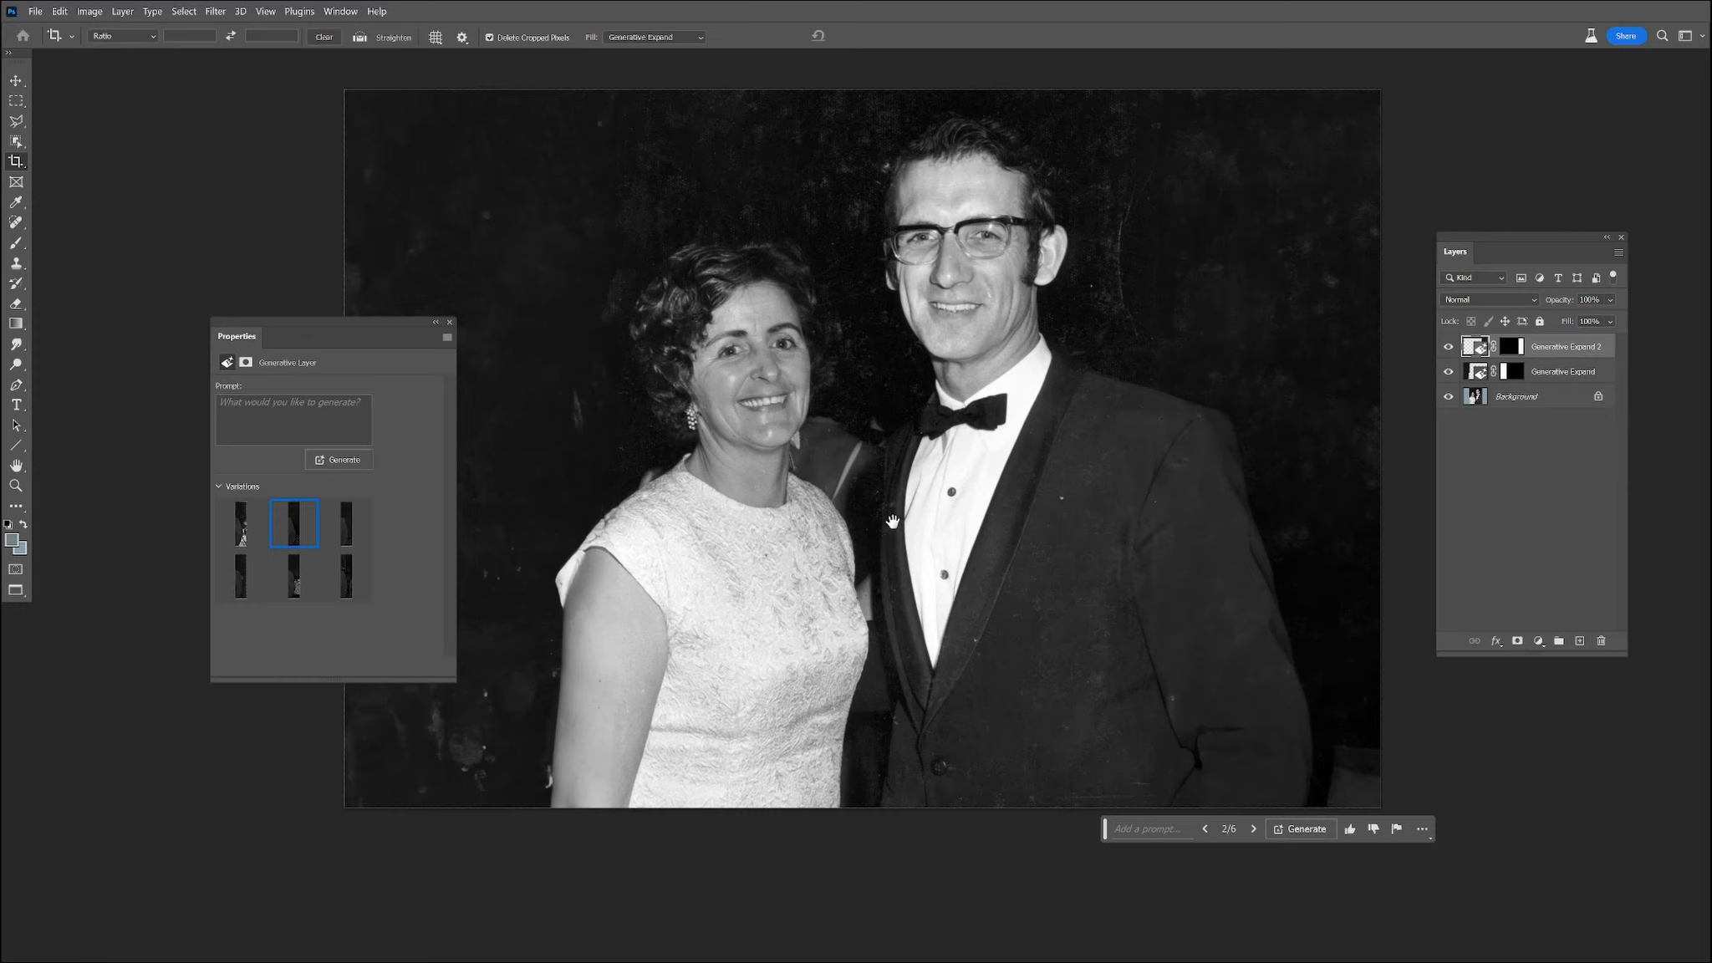
{"action": "left_click_drag", "start_coordinate": [892, 523], "coordinate": [867, 581]}
{"action": "left_click", "coordinate": [16, 223]}
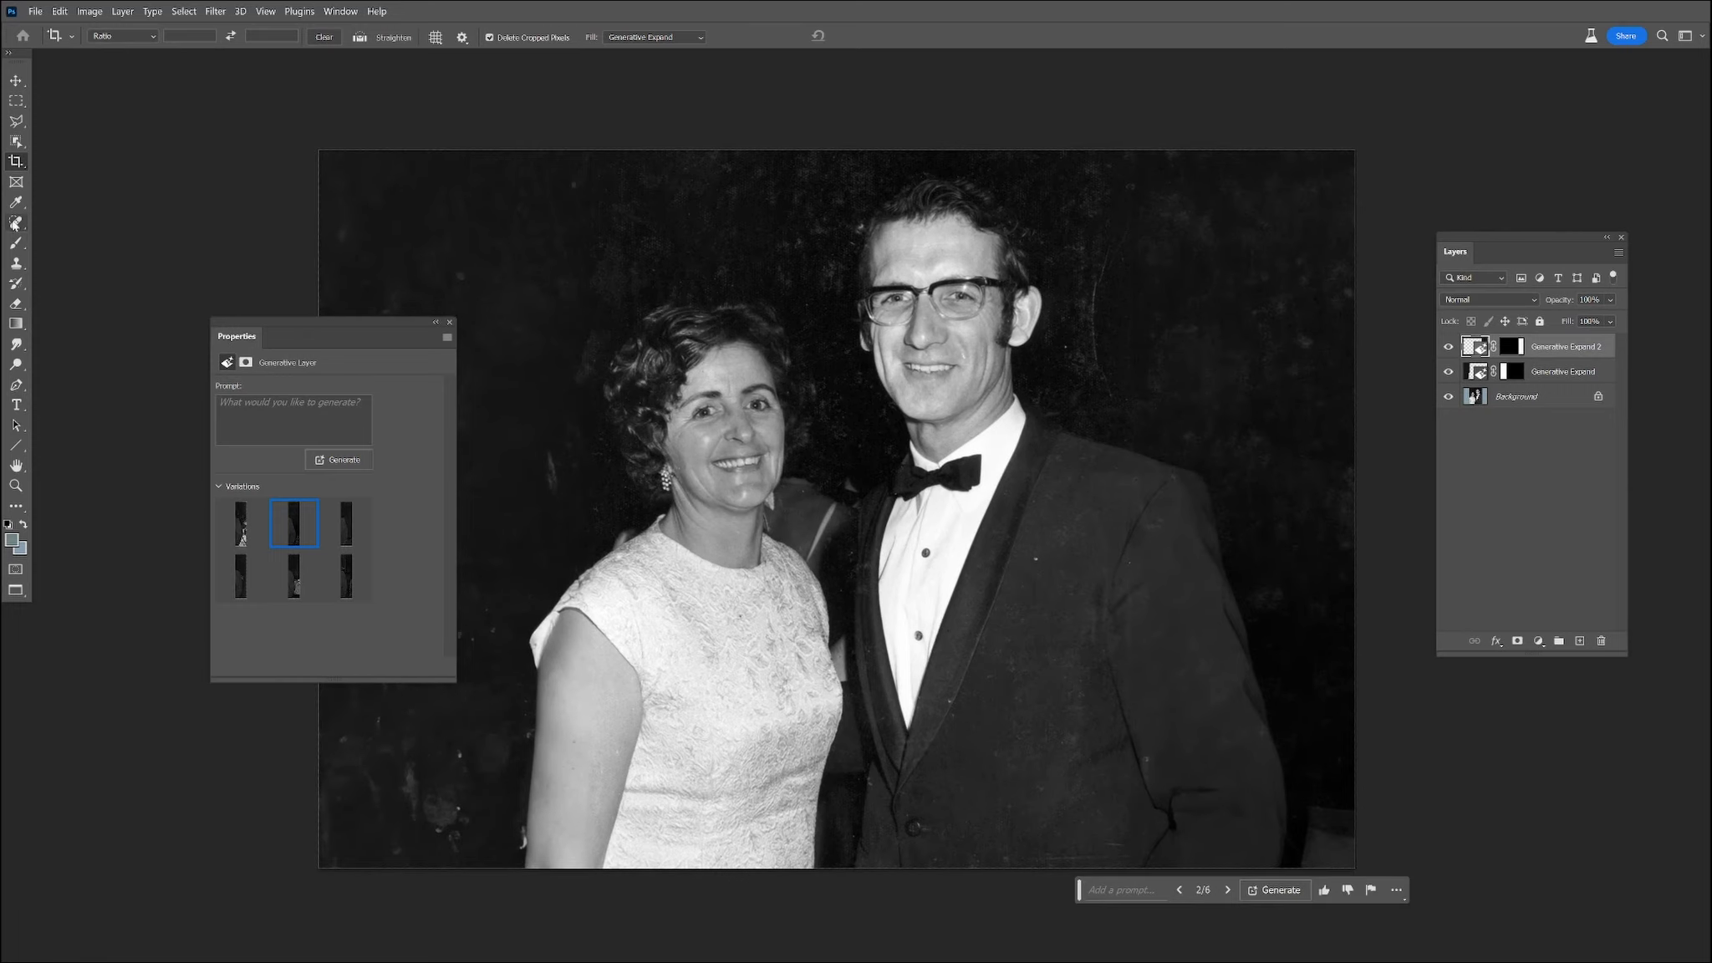
{"action": "left_click", "coordinate": [782, 255]}
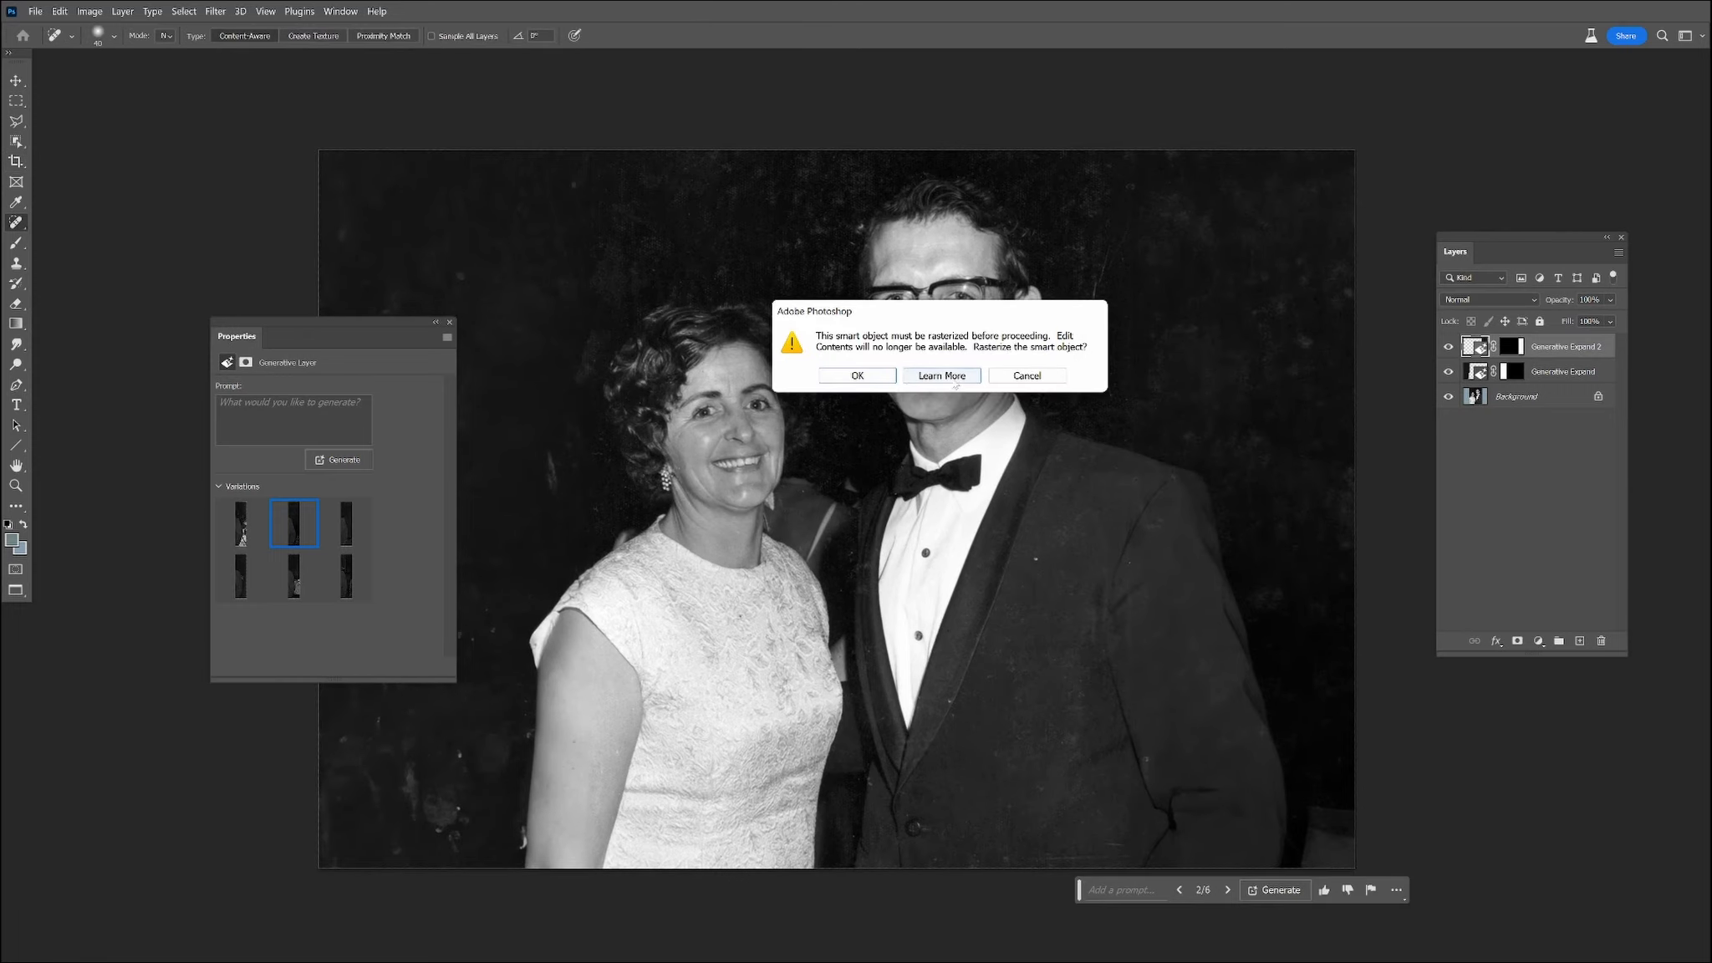
{"action": "left_click", "coordinate": [869, 376]}
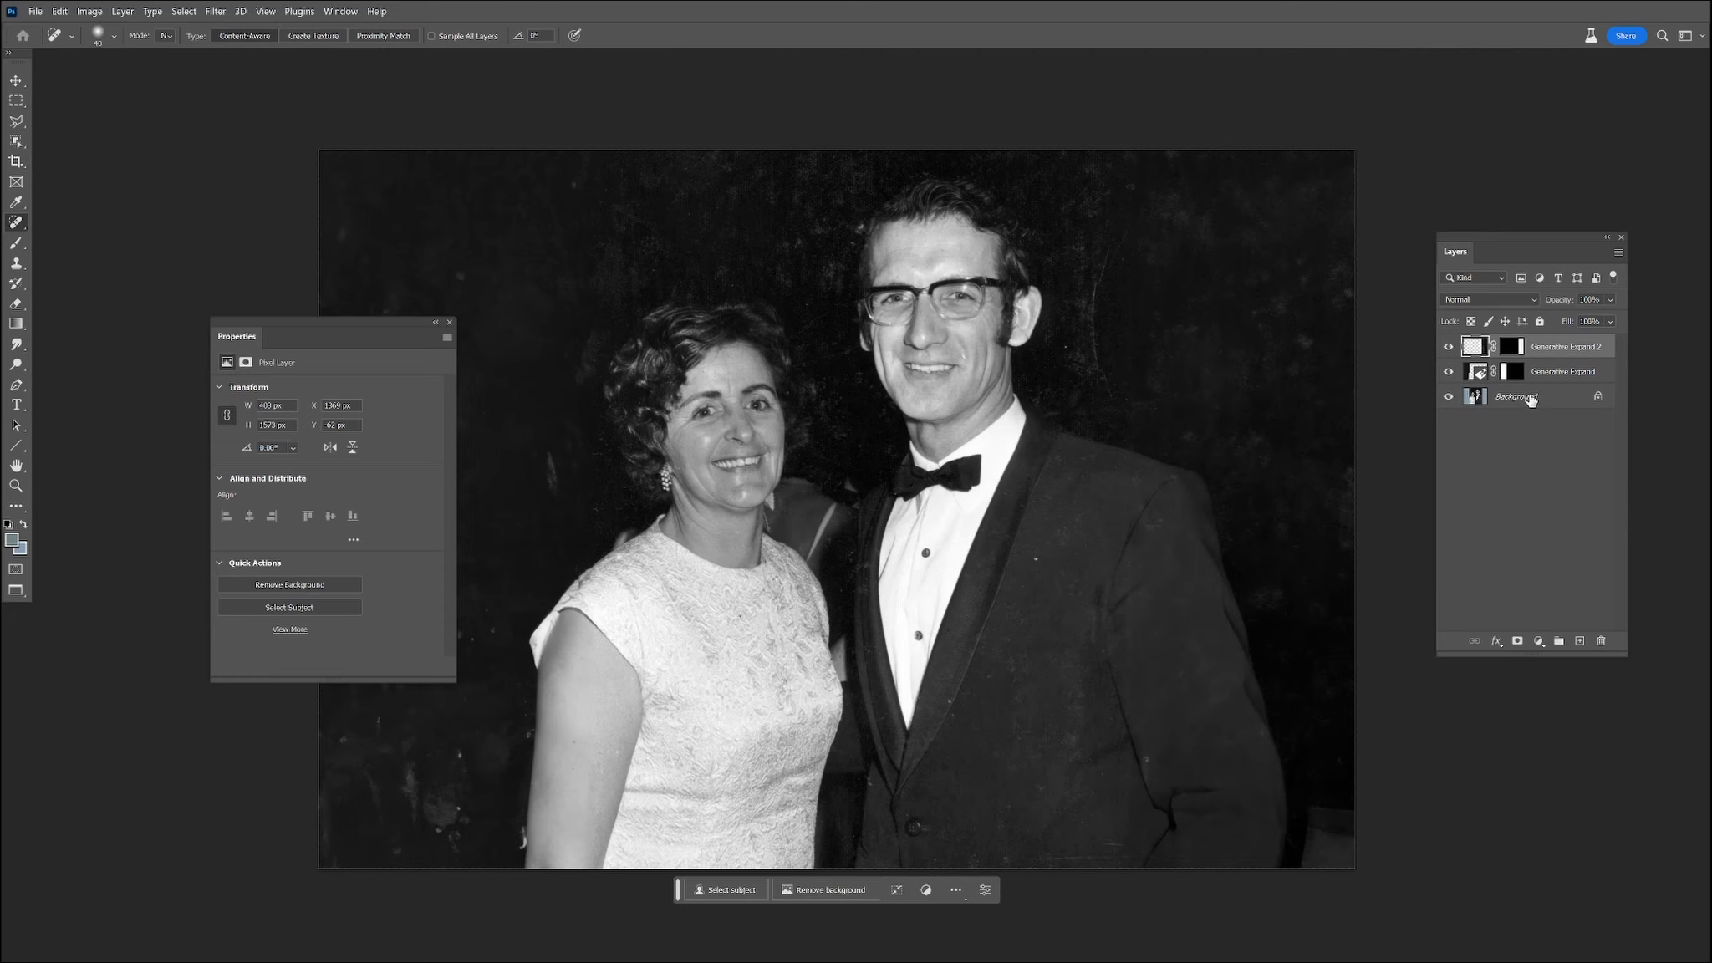
Step: Merge both Generative Expand layers and the Background into a single layer
{"action": "left_click", "coordinate": [1530, 399]}
{"action": "right_click", "coordinate": [1496, 356]}
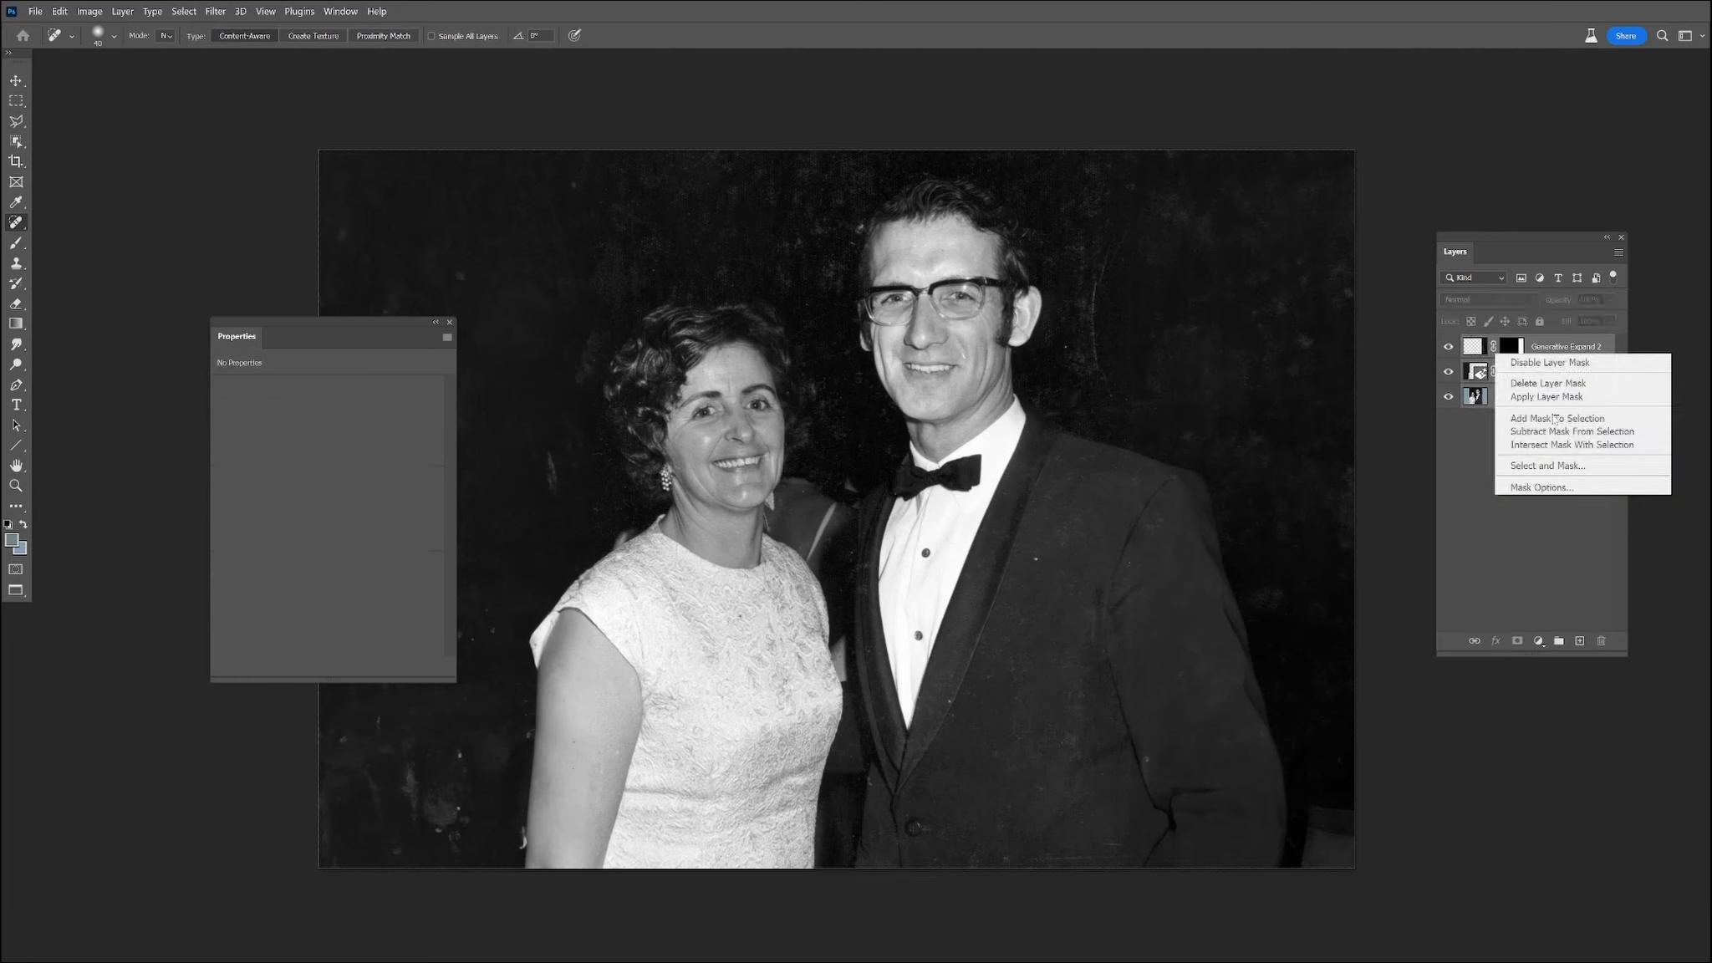
{"action": "right_click", "coordinate": [1588, 347]}
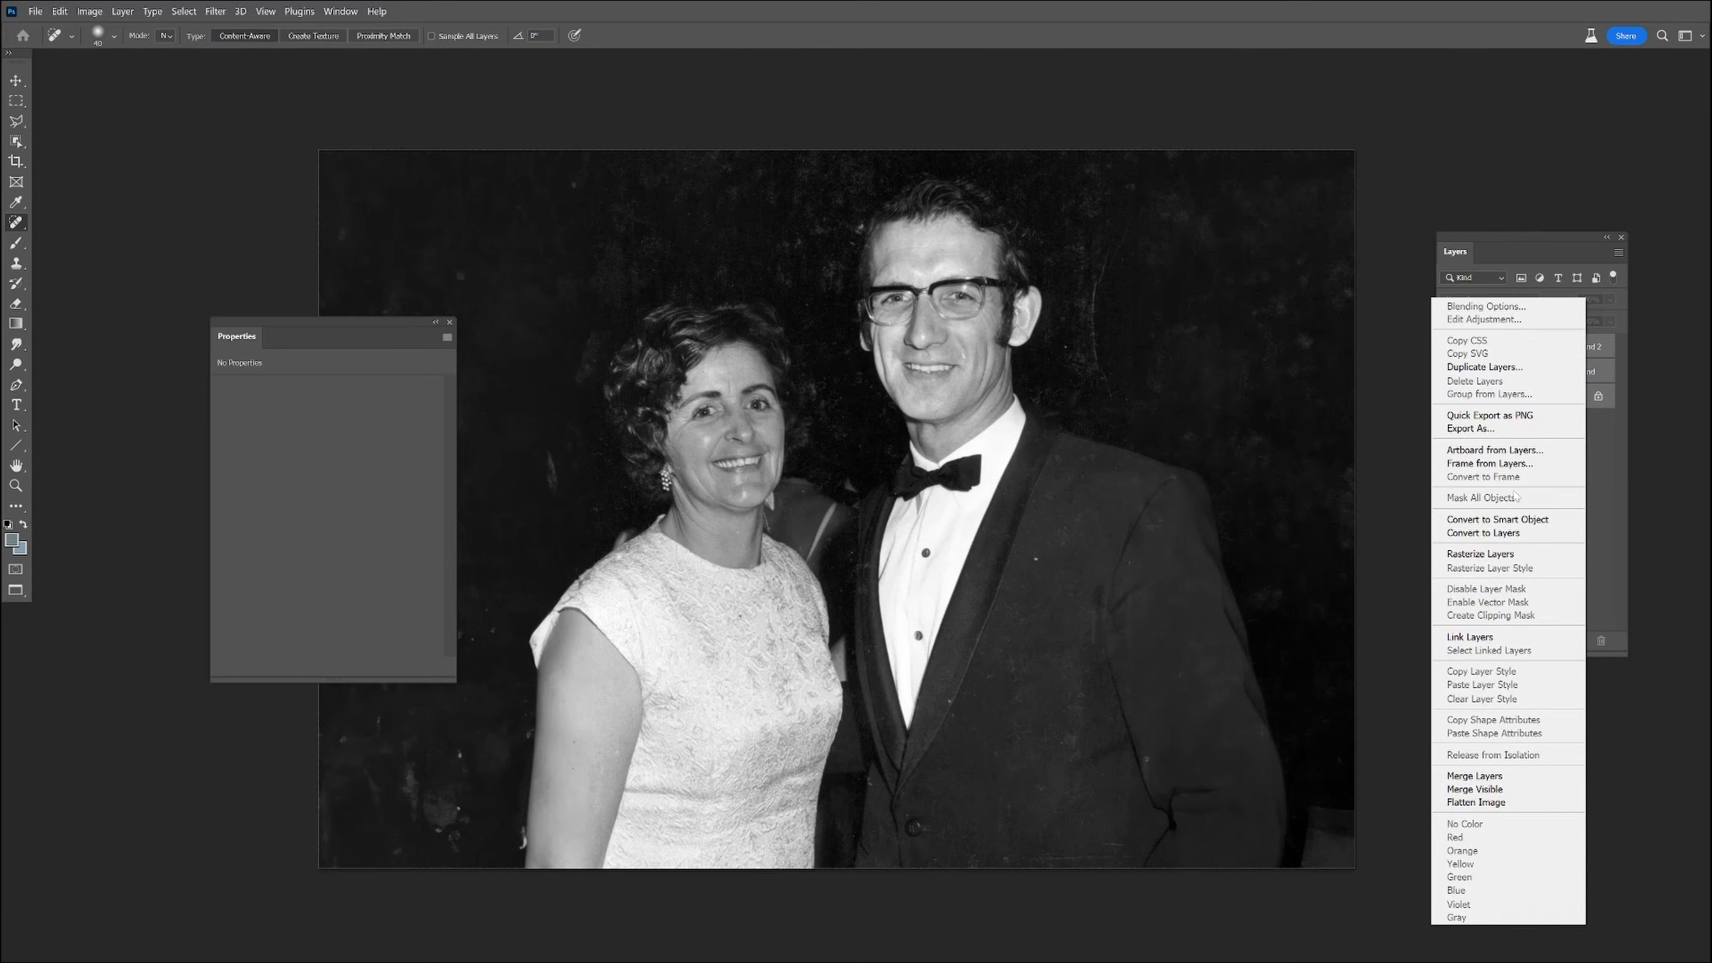
{"action": "left_click", "coordinate": [1461, 777]}
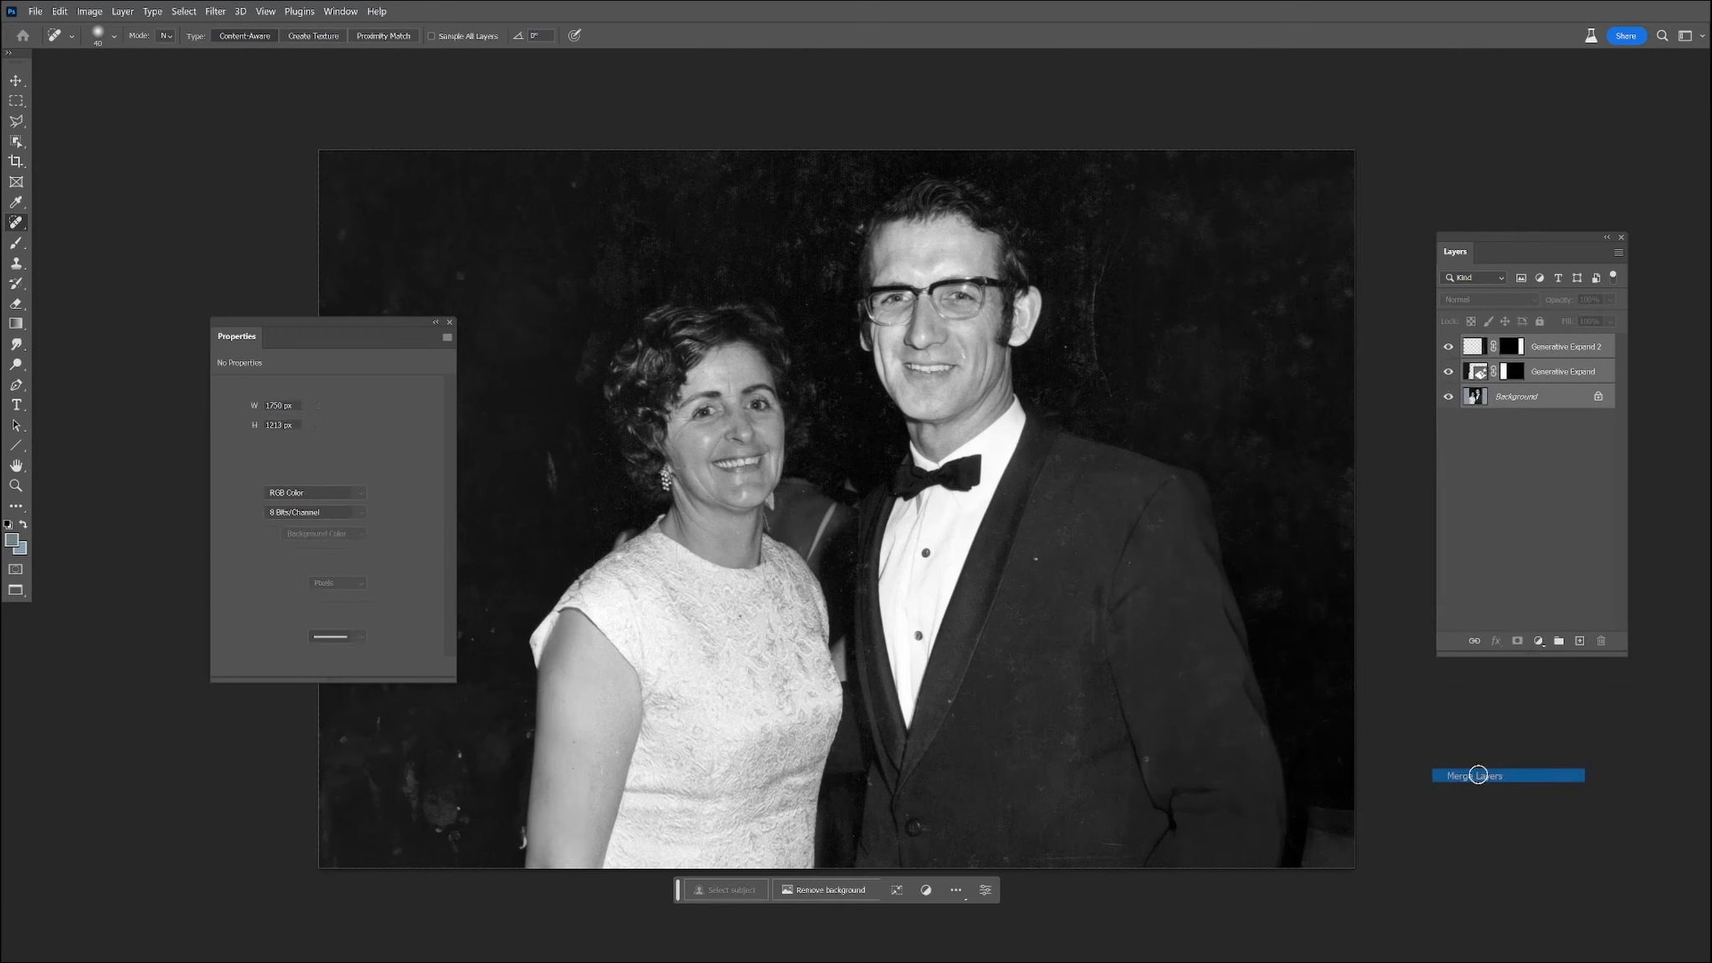
Step: Remove marks from the dark background beside the woman and from the man's jacket with the Spot Healing Brush
{"action": "right_click", "coordinate": [14, 224]}
{"action": "left_click", "coordinate": [75, 224]}
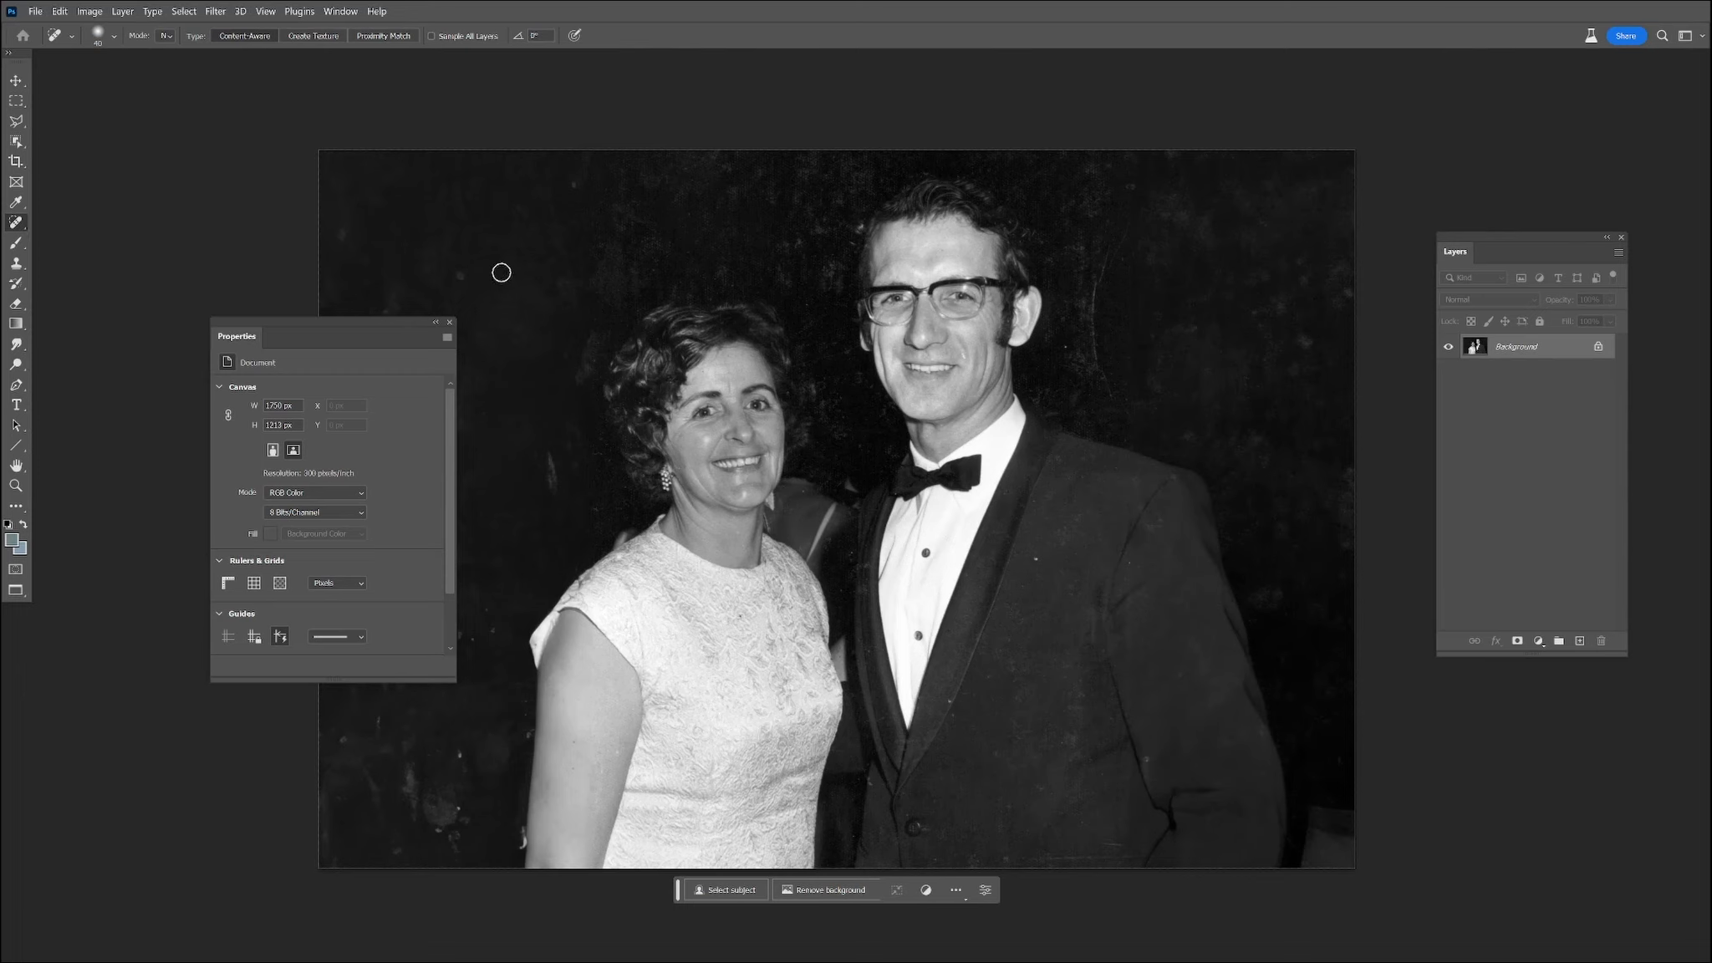
{"action": "left_click_drag", "start_coordinate": [413, 320], "coordinate": [276, 306]}
{"action": "left_click_drag", "start_coordinate": [535, 423], "coordinate": [560, 519]}
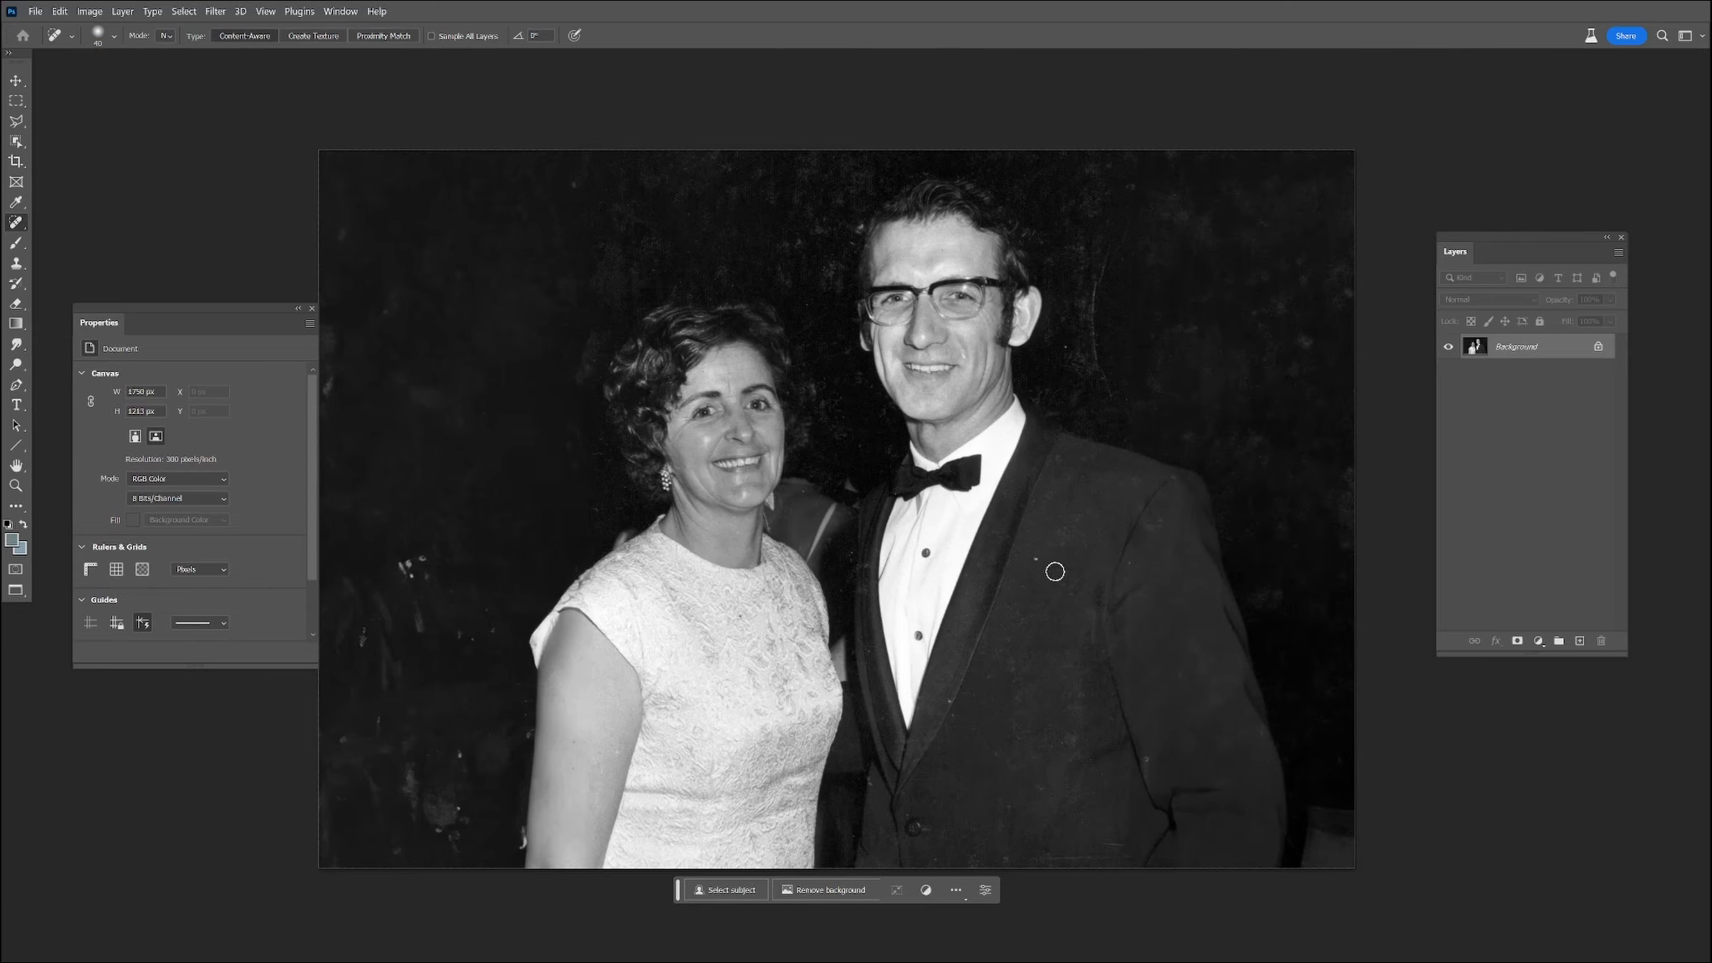
{"action": "mouse_move", "coordinate": [1056, 534]}
{"action": "left_mouse_down"}
{"action": "mouse_move", "coordinate": [1058, 555]}
{"action": "mouse_move", "coordinate": [1031, 561]}
{"action": "left_mouse_up"}
{"action": "left_click_drag", "start_coordinate": [1117, 855], "coordinate": [932, 859]}
Step: Heal the small specks on the man's jacket front and along its lapel, reducing the brush size for the finer spots
{"action": "scroll", "coordinate": [871, 803], "scroll_direction": "up", "scroll_amount": 8}
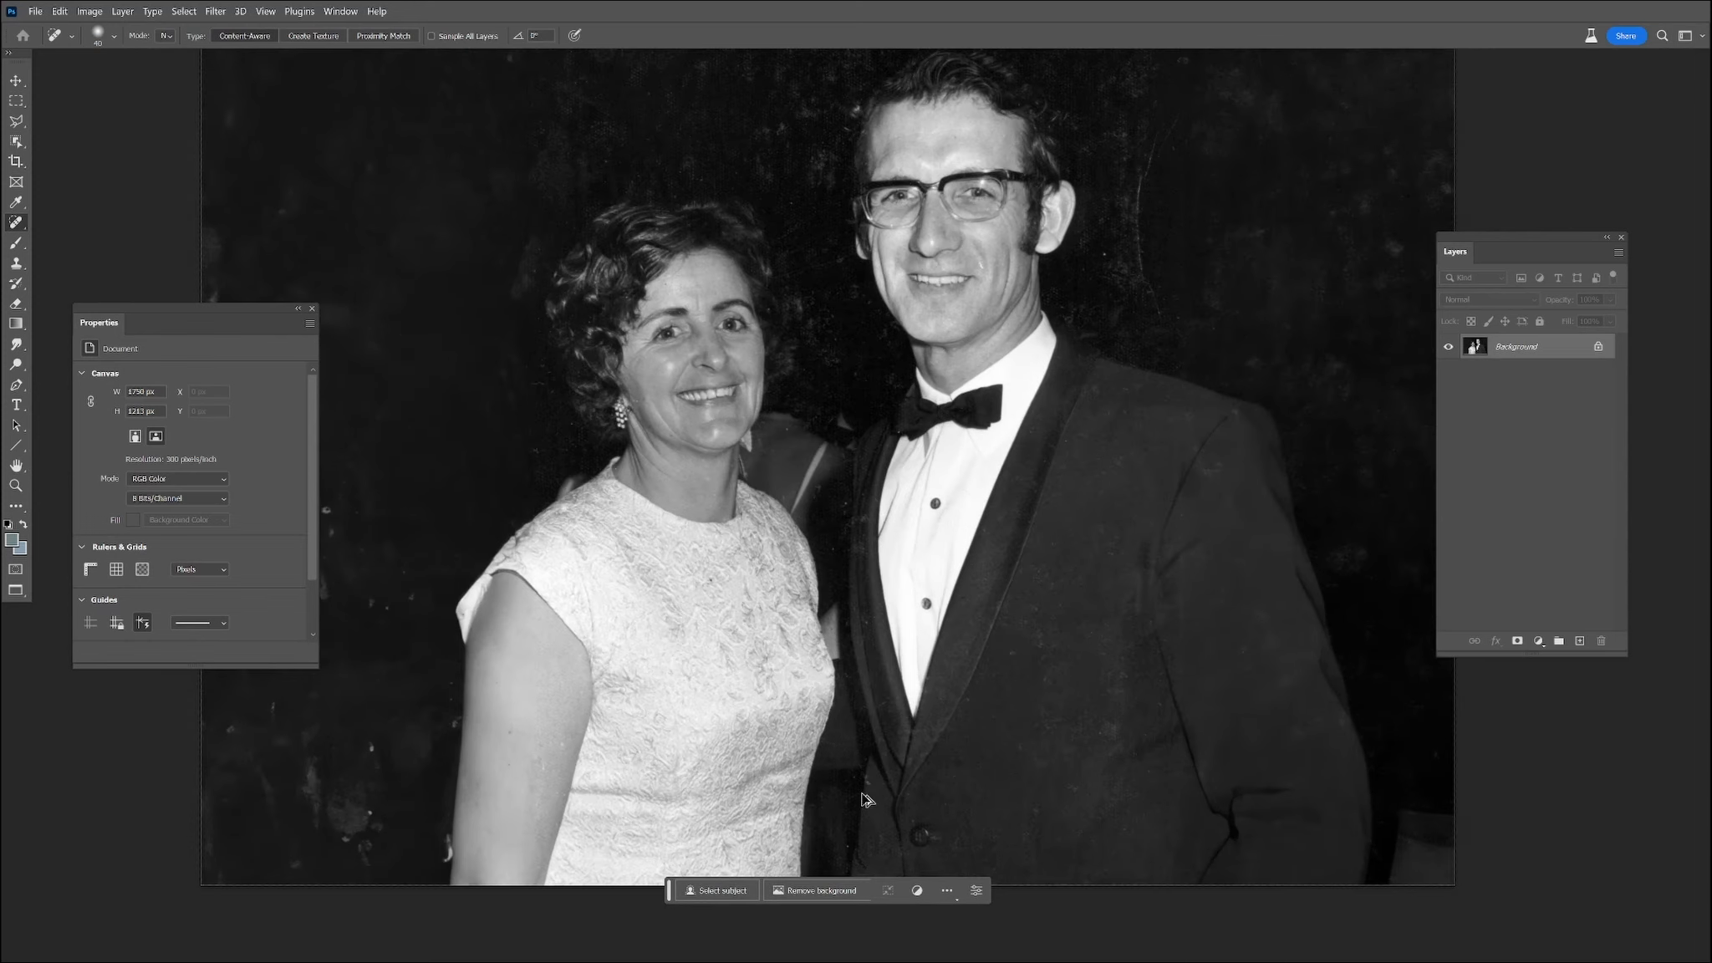
{"action": "mouse_move", "coordinate": [872, 802]}
{"action": "left_mouse_down"}
{"action": "mouse_move", "coordinate": [861, 708]}
{"action": "mouse_move", "coordinate": [865, 729]}
{"action": "left_mouse_up"}
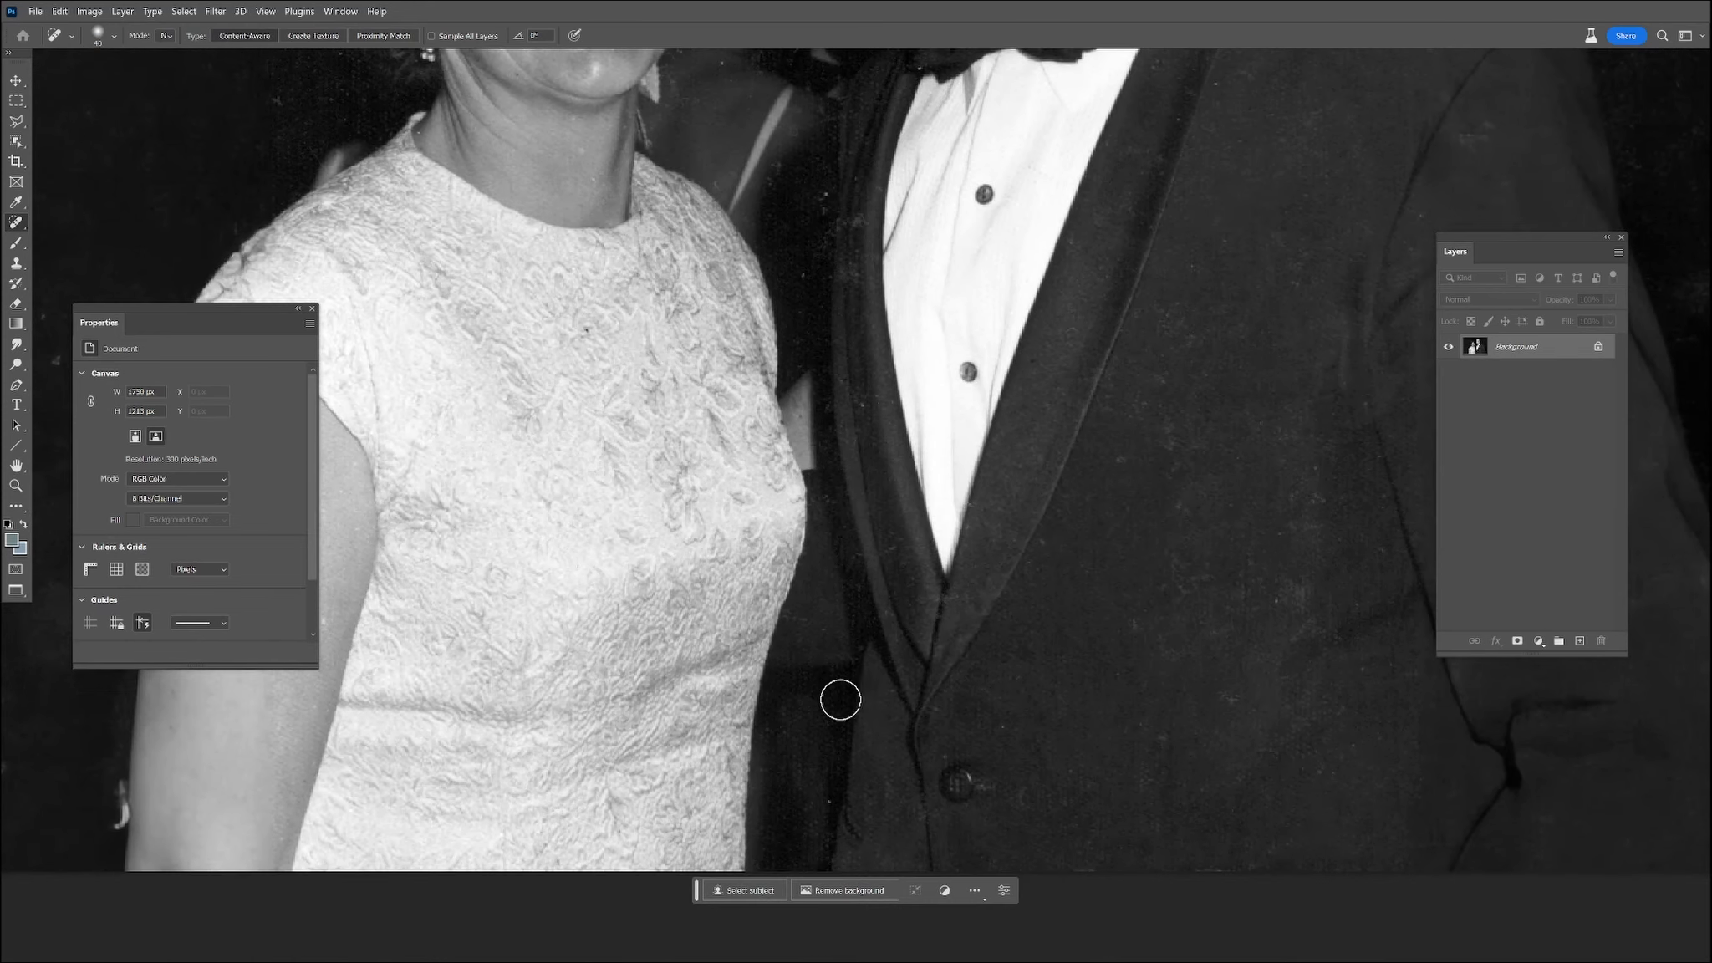
{"action": "left_click", "coordinate": [1217, 689]}
{"action": "left_click", "coordinate": [1268, 598]}
{"action": "left_click_drag", "start_coordinate": [1149, 612], "coordinate": [1161, 591]}
{"action": "key", "text": "bracketleft"}
{"action": "key", "text": "bracketleft"}
{"action": "left_click", "coordinate": [823, 193]}
{"action": "left_click_drag", "start_coordinate": [850, 217], "coordinate": [862, 242]}
Step: Heal the long curved scratch and surrounding specks in the dark background beside the man's head with a larger brush
{"action": "left_click_drag", "start_coordinate": [960, 206], "coordinate": [931, 612]}
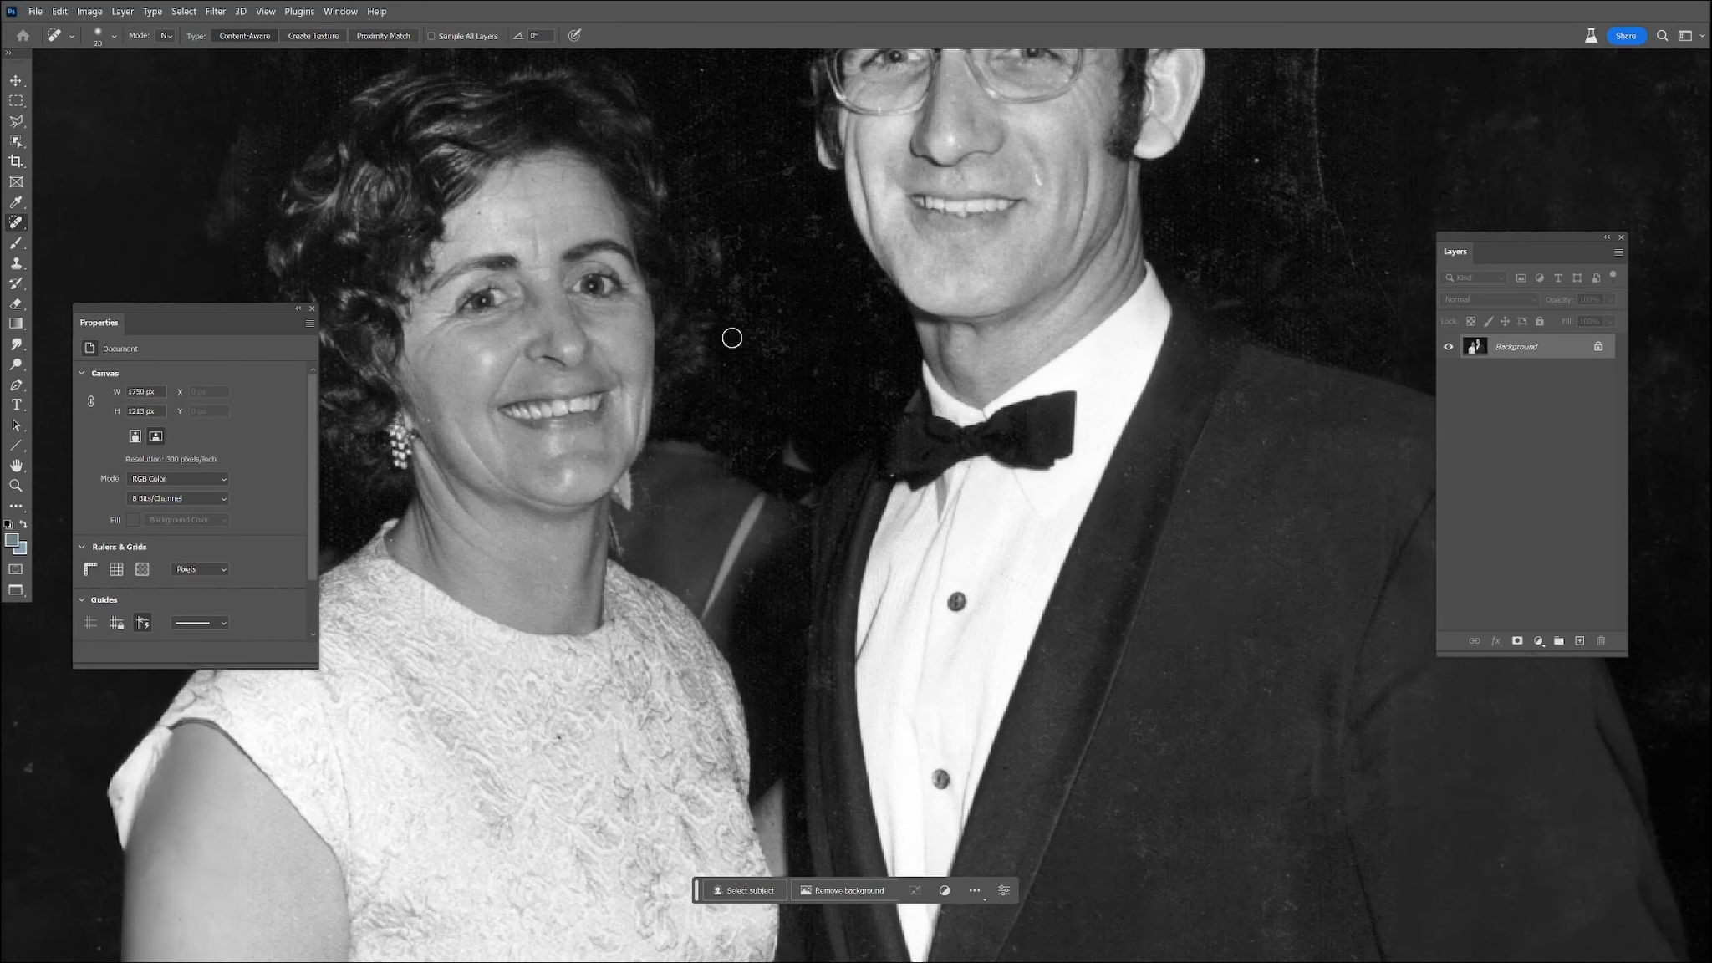
{"action": "left_click_drag", "start_coordinate": [1066, 313], "coordinate": [1037, 481]}
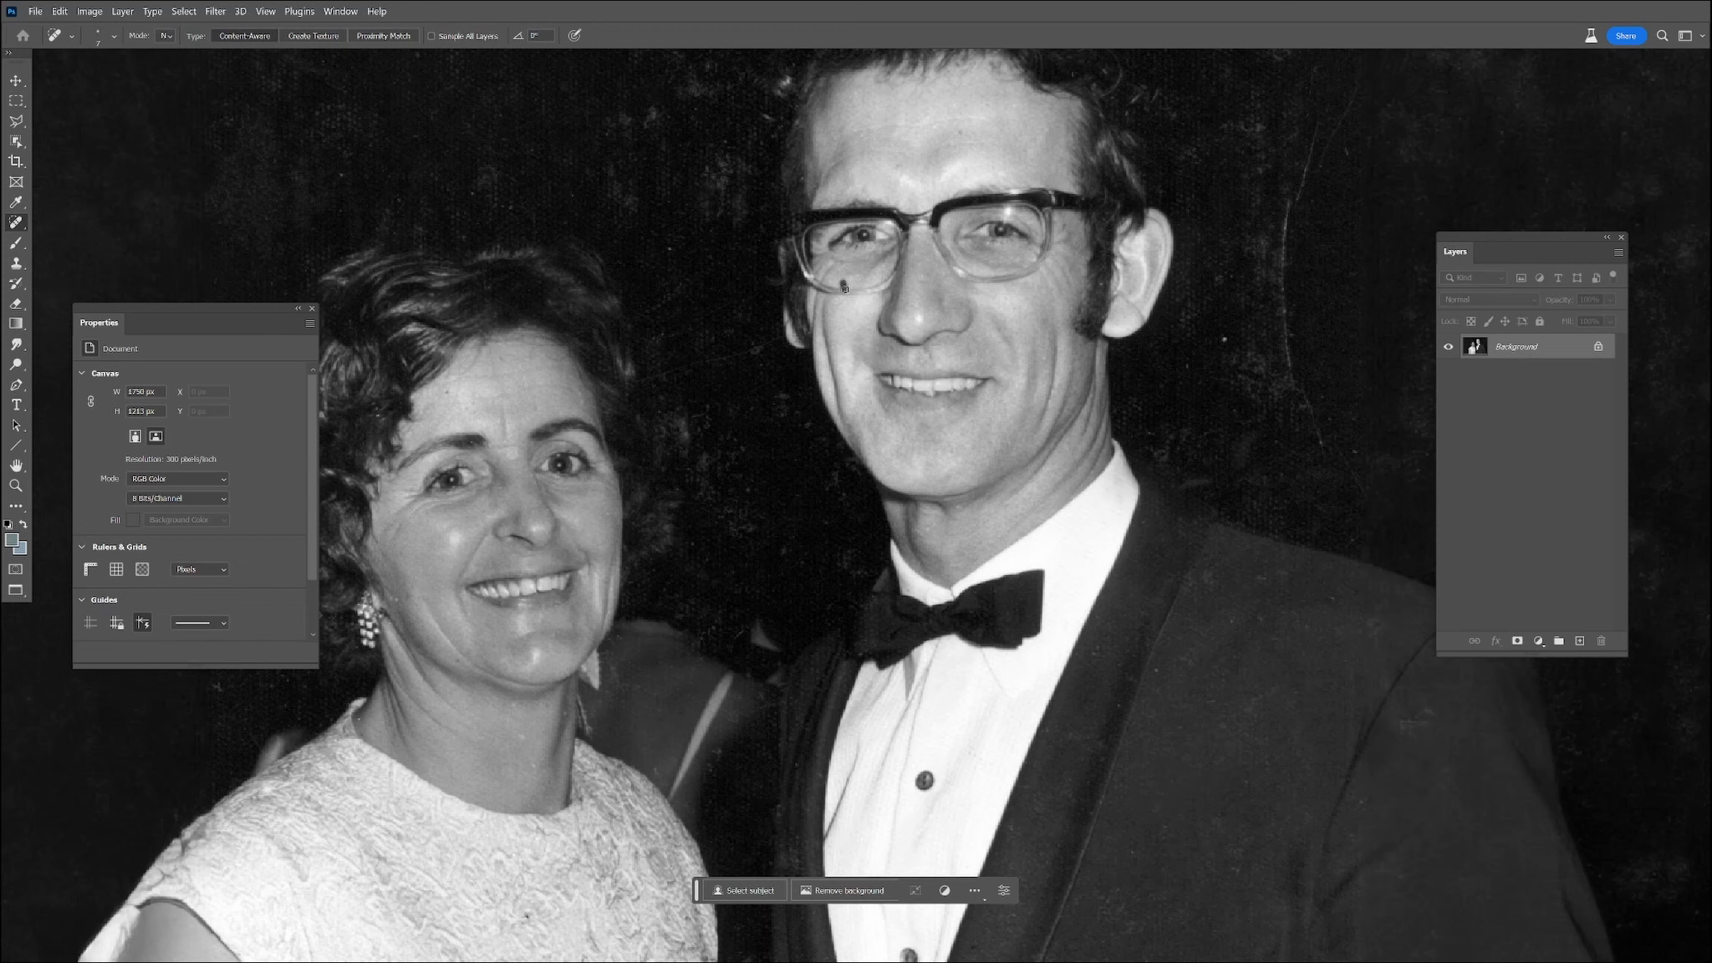
{"action": "left_click", "coordinate": [1225, 340]}
{"action": "key", "text": "bracketright"}
{"action": "key", "text": "bracketright"}
{"action": "key", "text": "bracketright"}
{"action": "key", "text": "bracketright"}
{"action": "key", "text": "bracketright"}
{"action": "key", "text": "bracketright"}
{"action": "left_click_drag", "start_coordinate": [1323, 136], "coordinate": [1306, 381]}
{"action": "left_click_drag", "start_coordinate": [1288, 314], "coordinate": [1343, 448]}
{"action": "left_click_drag", "start_coordinate": [1330, 466], "coordinate": [1307, 440]}
{"action": "left_click_drag", "start_coordinate": [1260, 337], "coordinate": [1232, 364]}
{"action": "mouse_move", "coordinate": [1261, 243]}
{"action": "left_mouse_down"}
{"action": "mouse_move", "coordinate": [1236, 294]}
{"action": "mouse_move", "coordinate": [1205, 304]}
{"action": "left_mouse_up"}
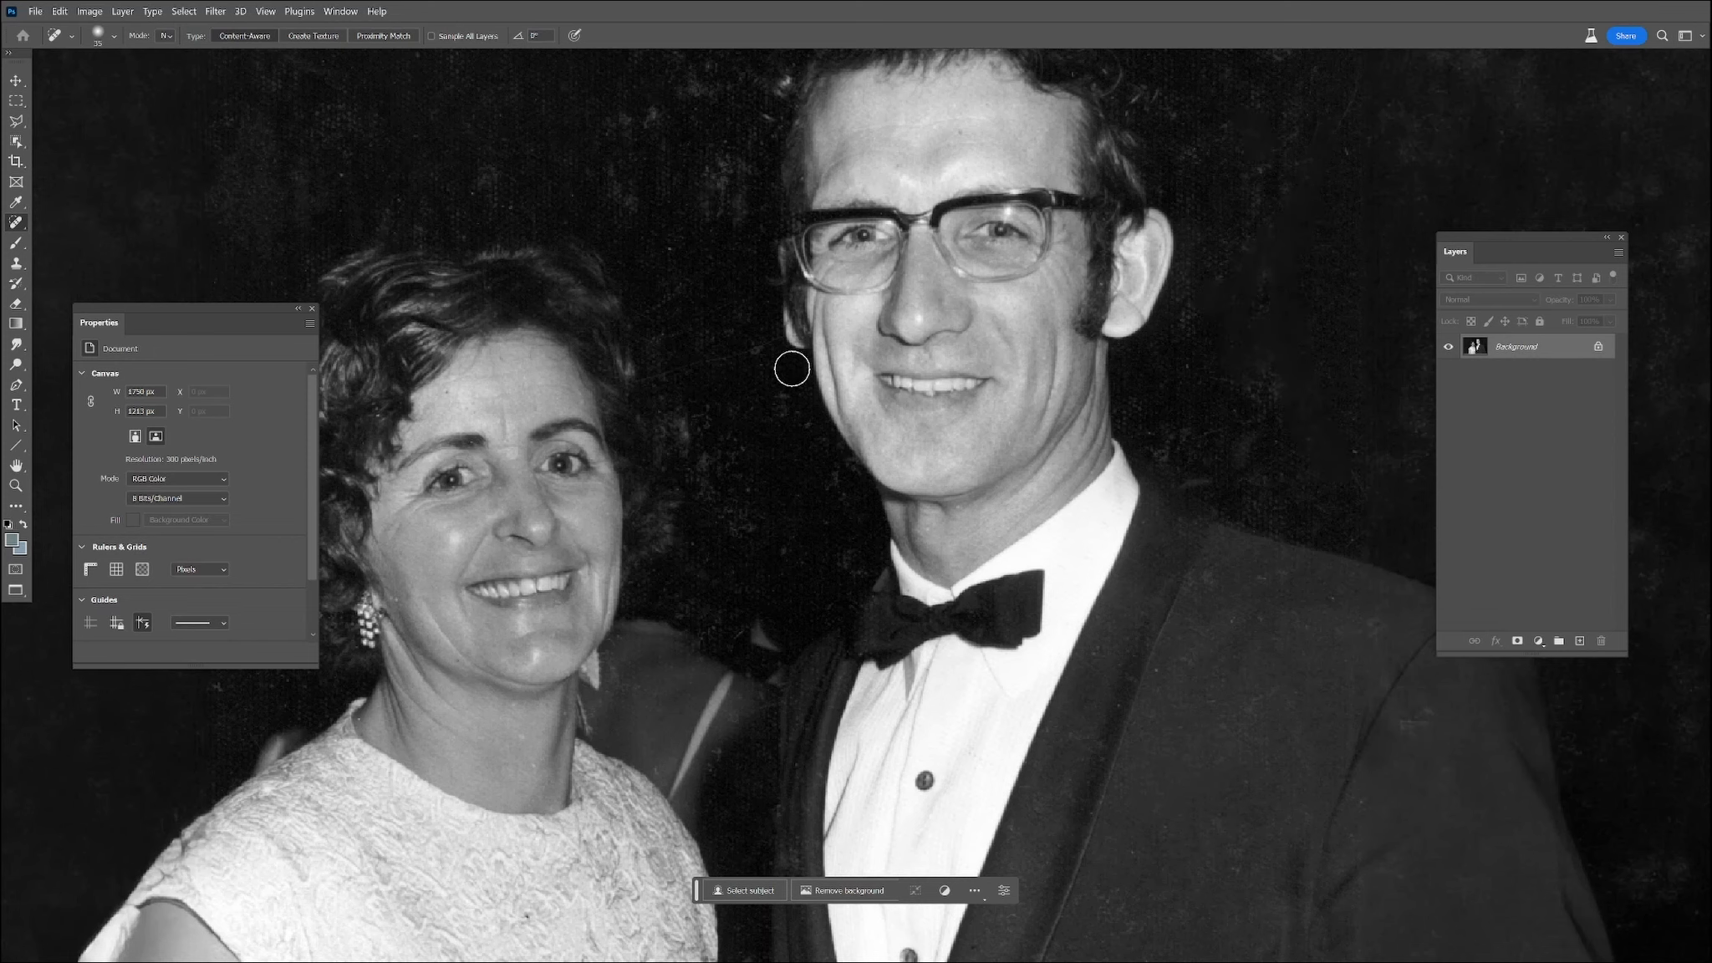
Step: Examine the faces, hair, dress and jacket for remaining specks with a smaller Spot Healing Brush
{"action": "mouse_move", "coordinate": [712, 167]}
{"action": "left_mouse_down"}
{"action": "mouse_move", "coordinate": [807, 576]}
{"action": "mouse_move", "coordinate": [768, 512]}
{"action": "mouse_move", "coordinate": [748, 527]}
{"action": "left_mouse_up"}
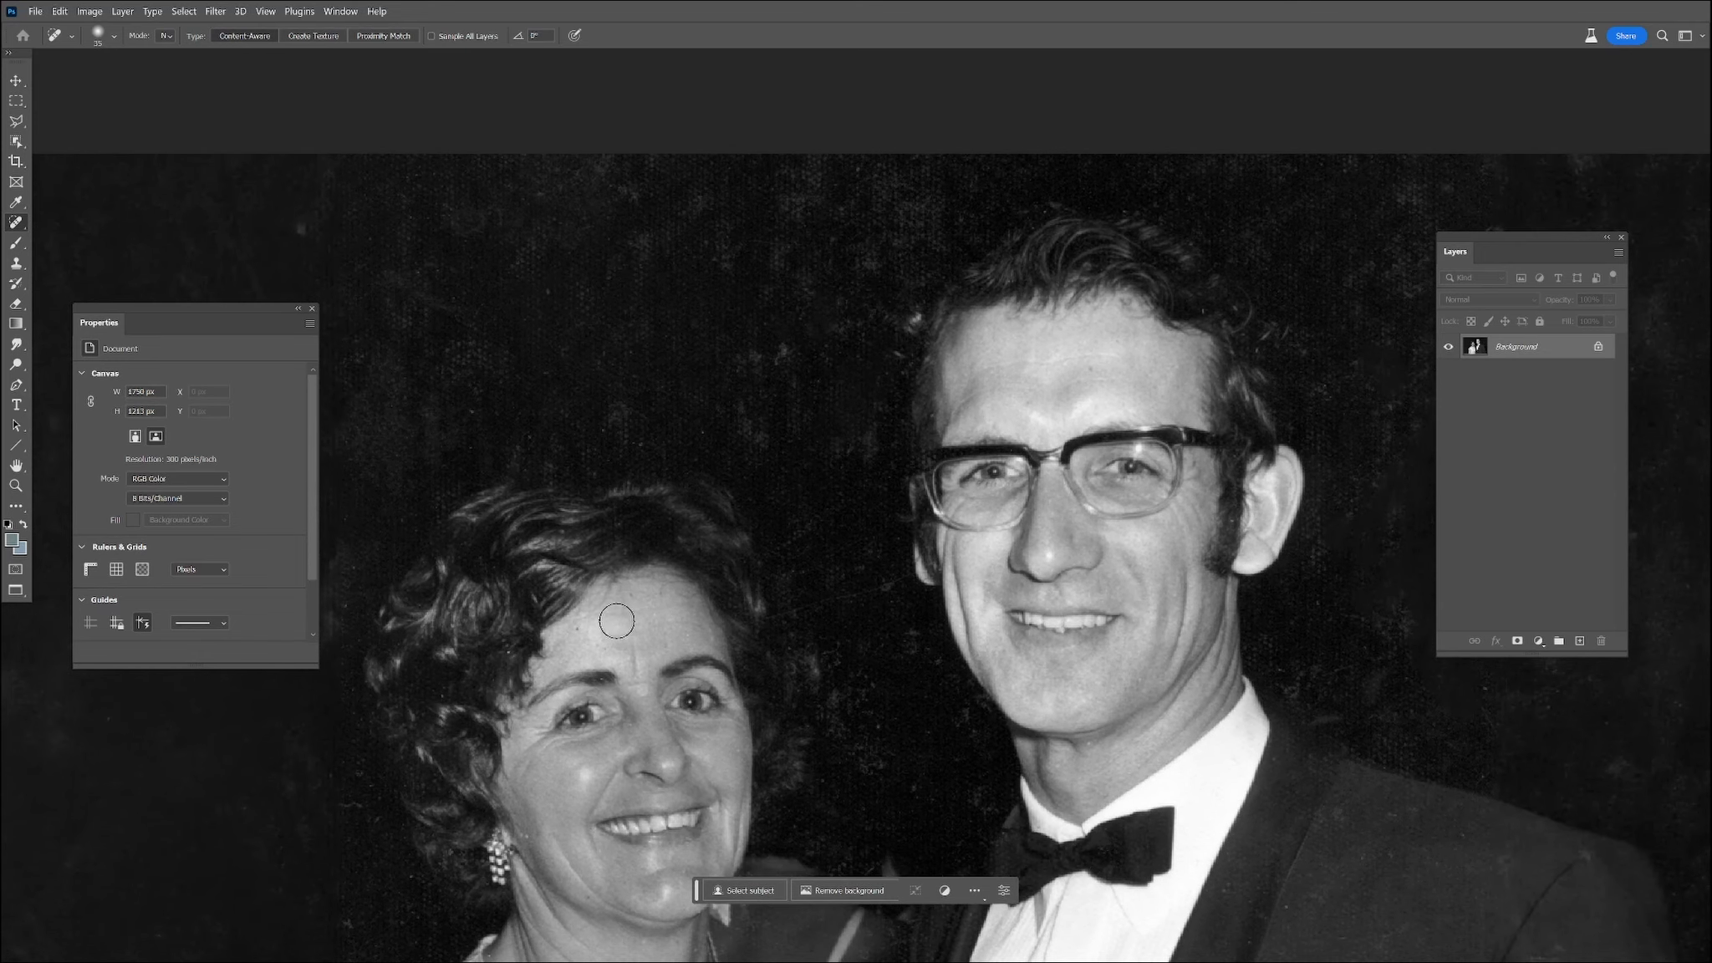
{"action": "key", "text": "bracketleft"}
{"action": "key", "text": "bracketleft"}
{"action": "key", "text": "bracketleft"}
{"action": "left_click_drag", "start_coordinate": [700, 695], "coordinate": [807, 542]}
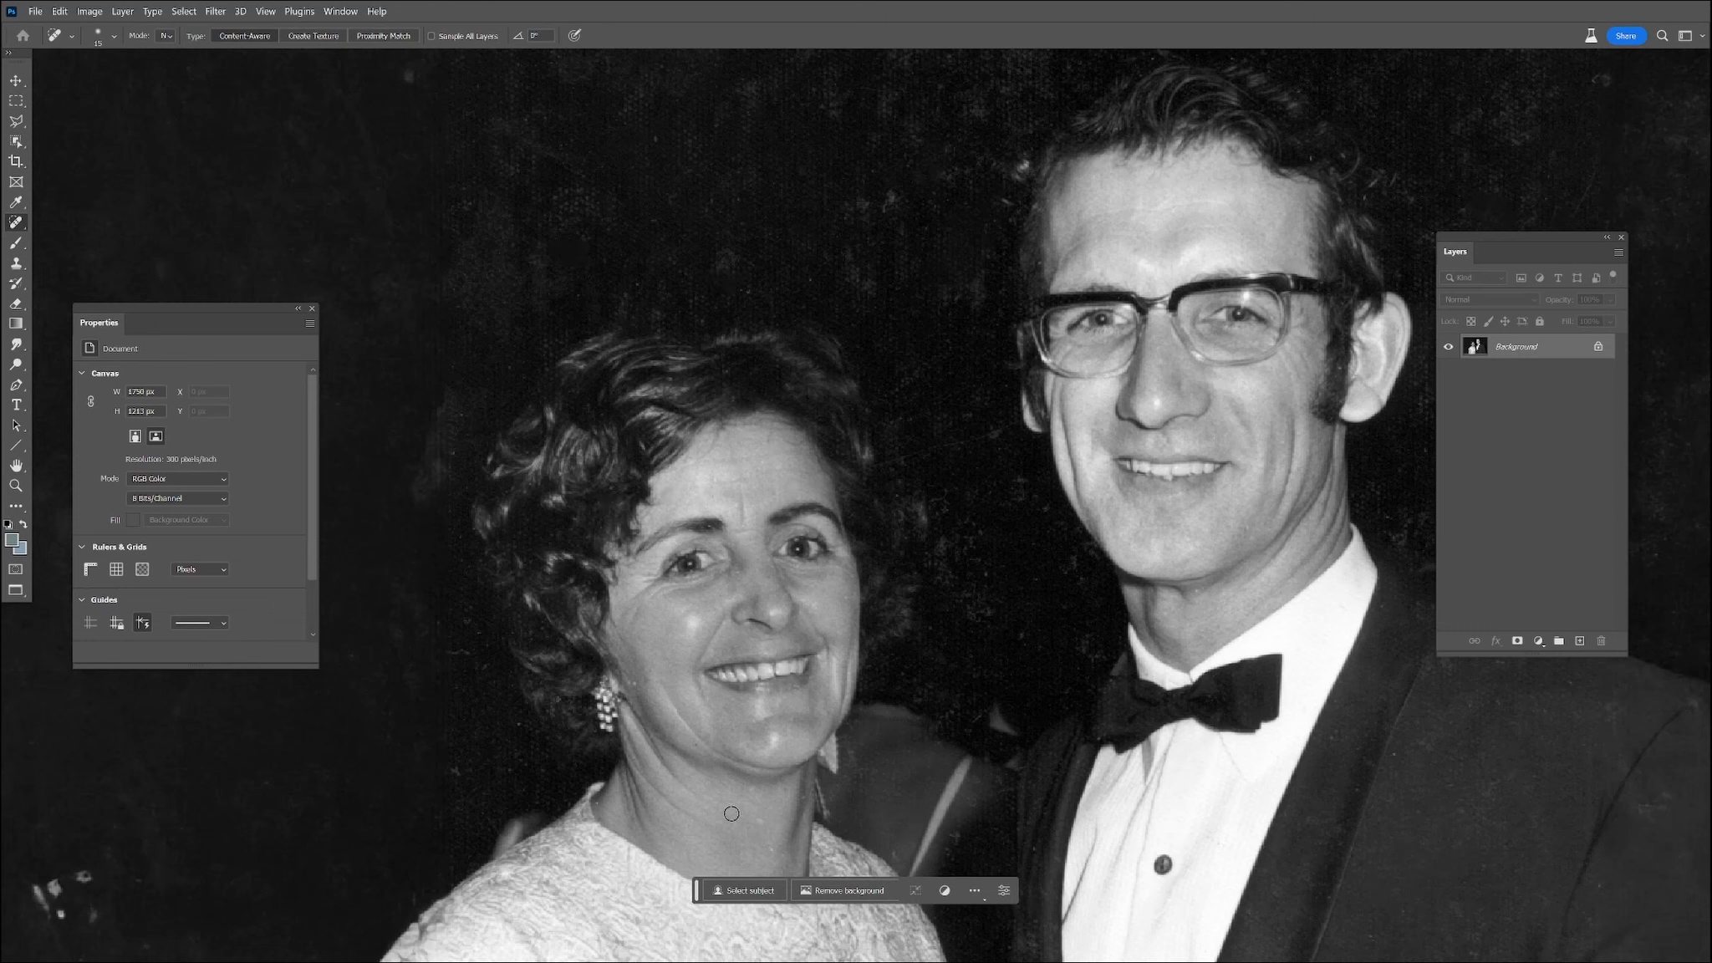
{"action": "left_click_drag", "start_coordinate": [785, 845], "coordinate": [808, 535]}
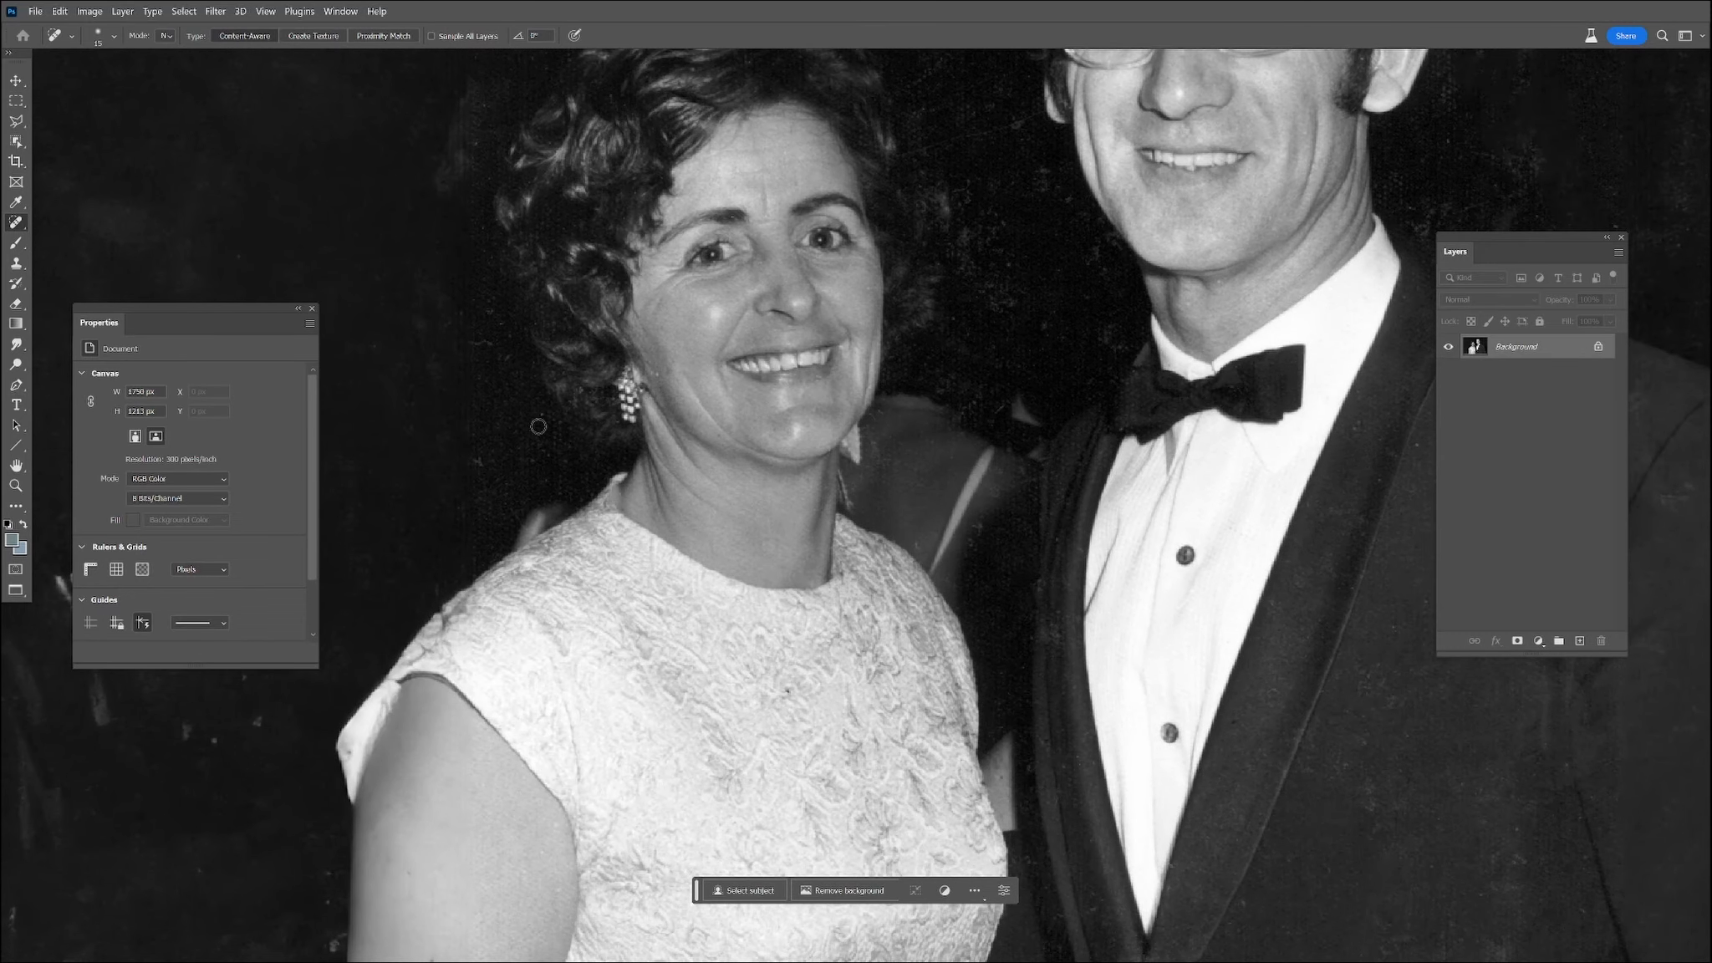
{"action": "left_click_drag", "start_coordinate": [1093, 502], "coordinate": [930, 660]}
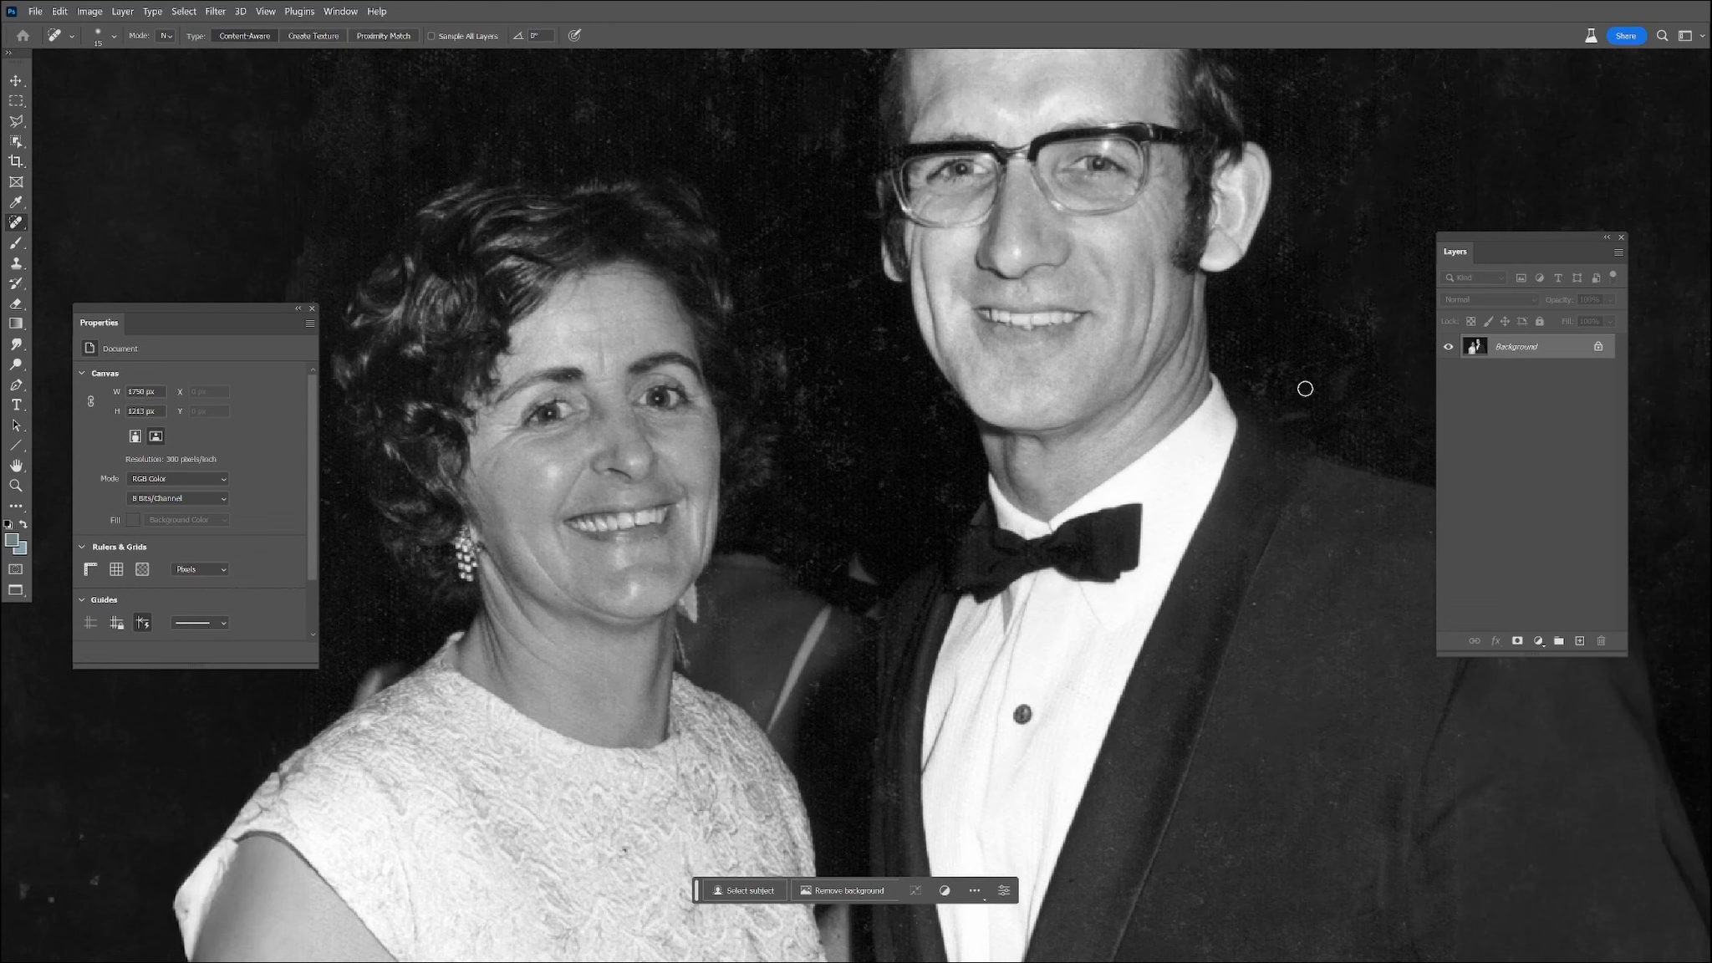
{"action": "scroll", "coordinate": [1208, 660], "scroll_direction": "down", "scroll_amount": 5}
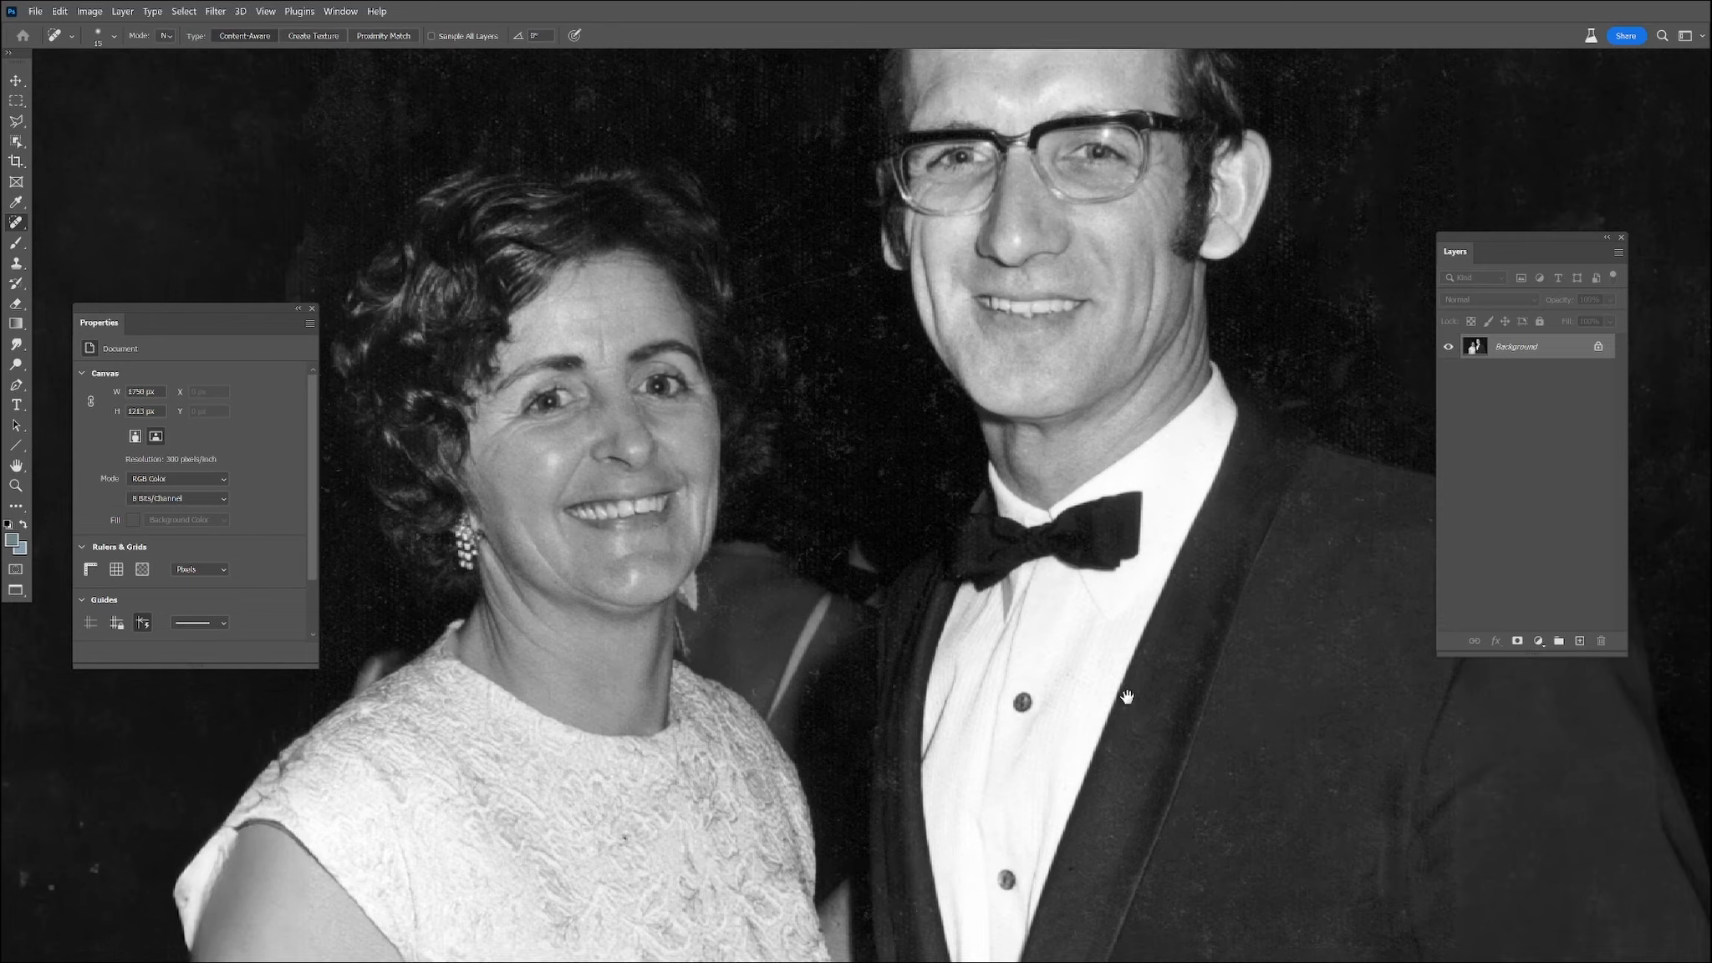
{"action": "scroll", "coordinate": [882, 421], "scroll_direction": "down", "scroll_amount": 4}
Step: Switch to the Healing Brush, sample clean dark background above and paint out the white marks in the background beside the woman's arm
{"action": "left_click_drag", "start_coordinate": [992, 661], "coordinate": [1239, 652]}
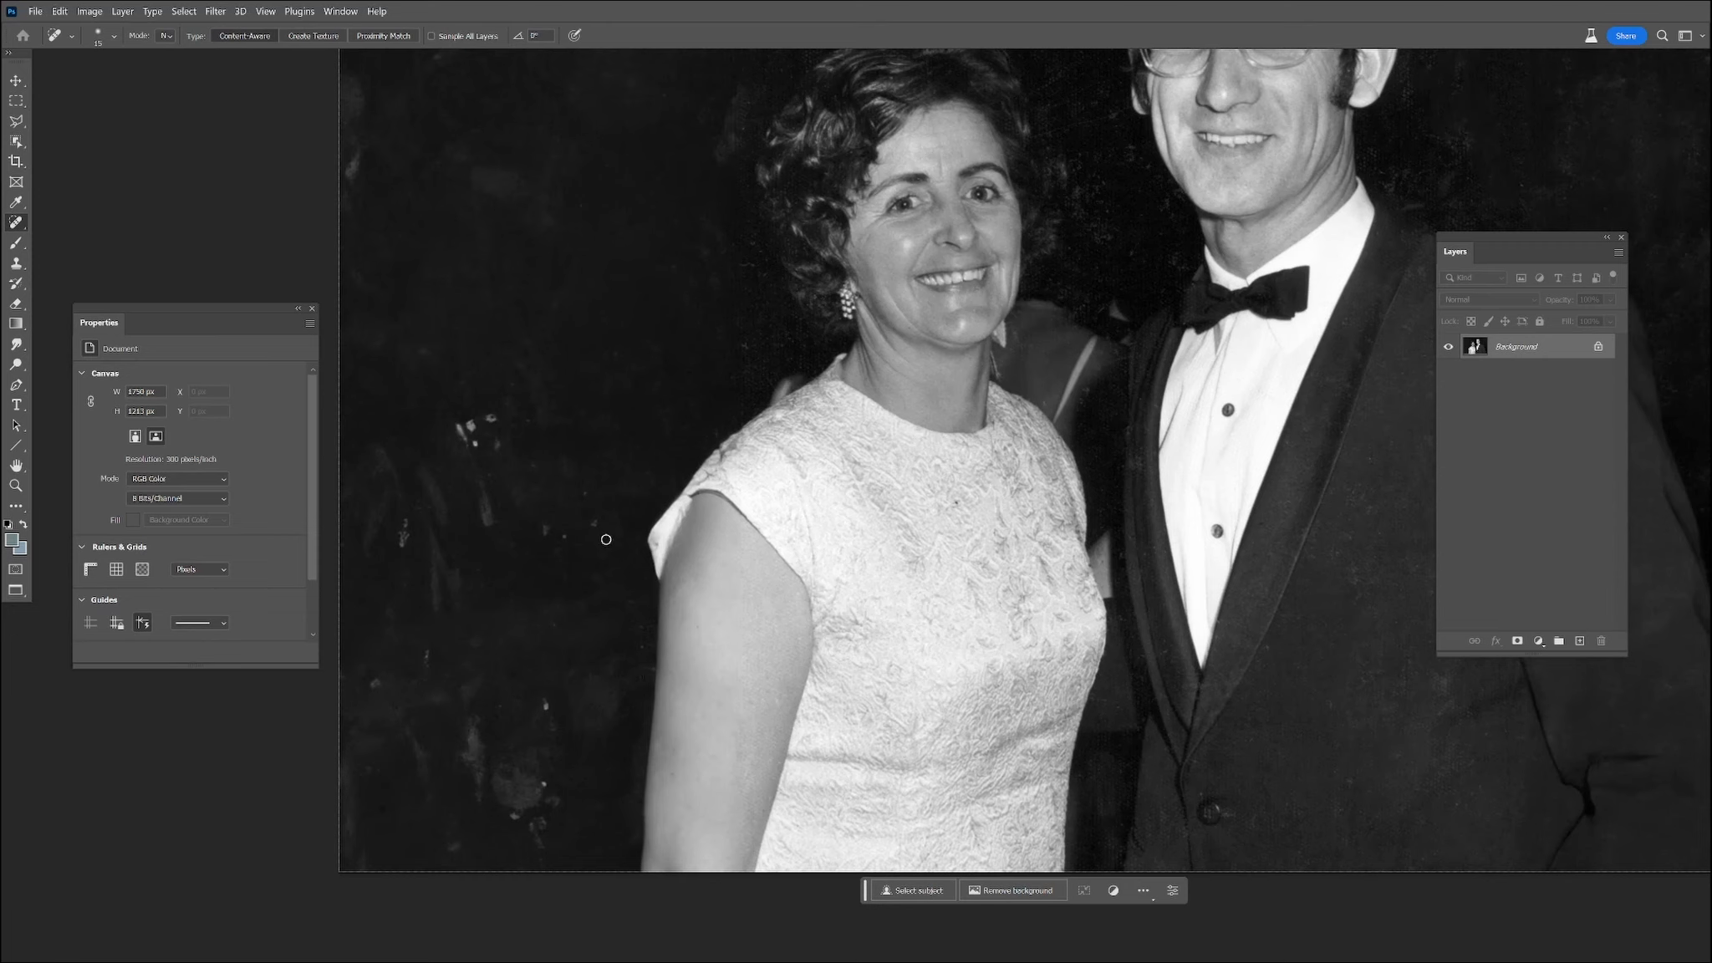
{"action": "right_click", "coordinate": [15, 223]}
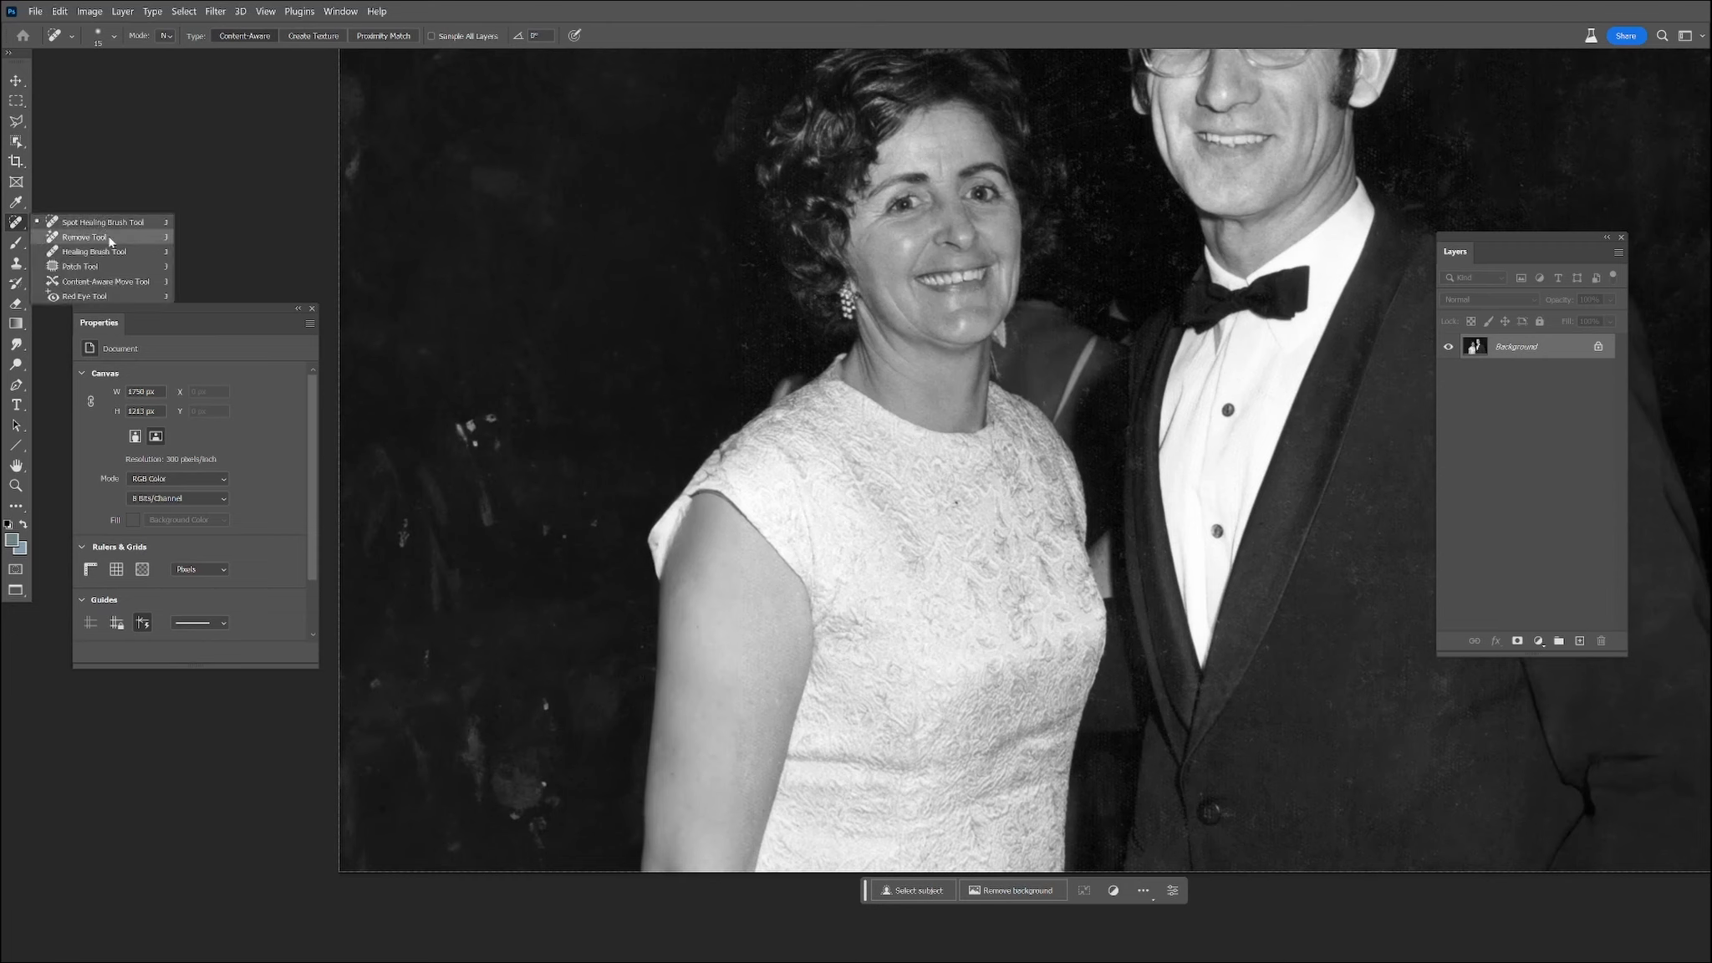
{"action": "left_click", "coordinate": [103, 257]}
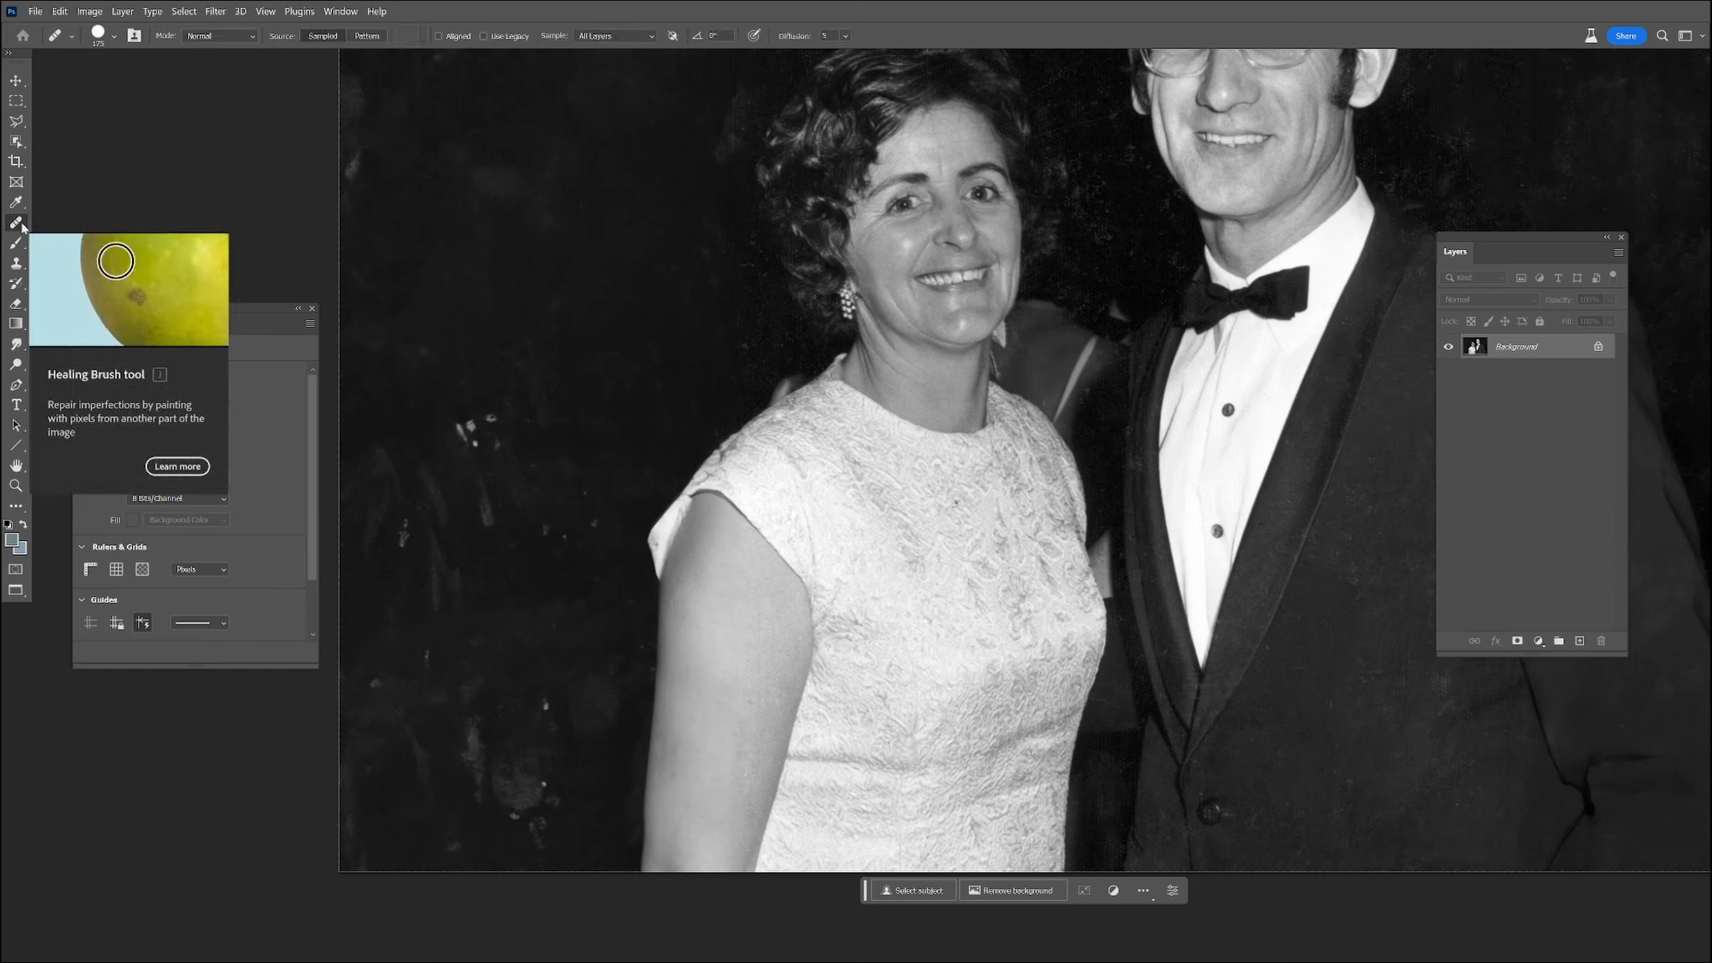
{"action": "left_click", "coordinate": [609, 153], "text": "alt"}
{"action": "left_click_drag", "start_coordinate": [474, 466], "coordinate": [421, 526]}
{"action": "left_click", "coordinate": [566, 524]}
{"action": "left_click", "coordinate": [505, 737]}
{"action": "left_click", "coordinate": [524, 791]}
{"action": "left_click", "coordinate": [471, 784]}
{"action": "left_click", "coordinate": [510, 710]}
{"action": "left_click_drag", "start_coordinate": [447, 685], "coordinate": [437, 647]}
{"action": "left_click", "coordinate": [422, 583]}
{"action": "left_click", "coordinate": [366, 842]}
Step: Sample clean dark background near the woman's head and heal the marks in the background beside the man's head and shoulder
{"action": "left_click_drag", "start_coordinate": [492, 404], "coordinate": [583, 726]}
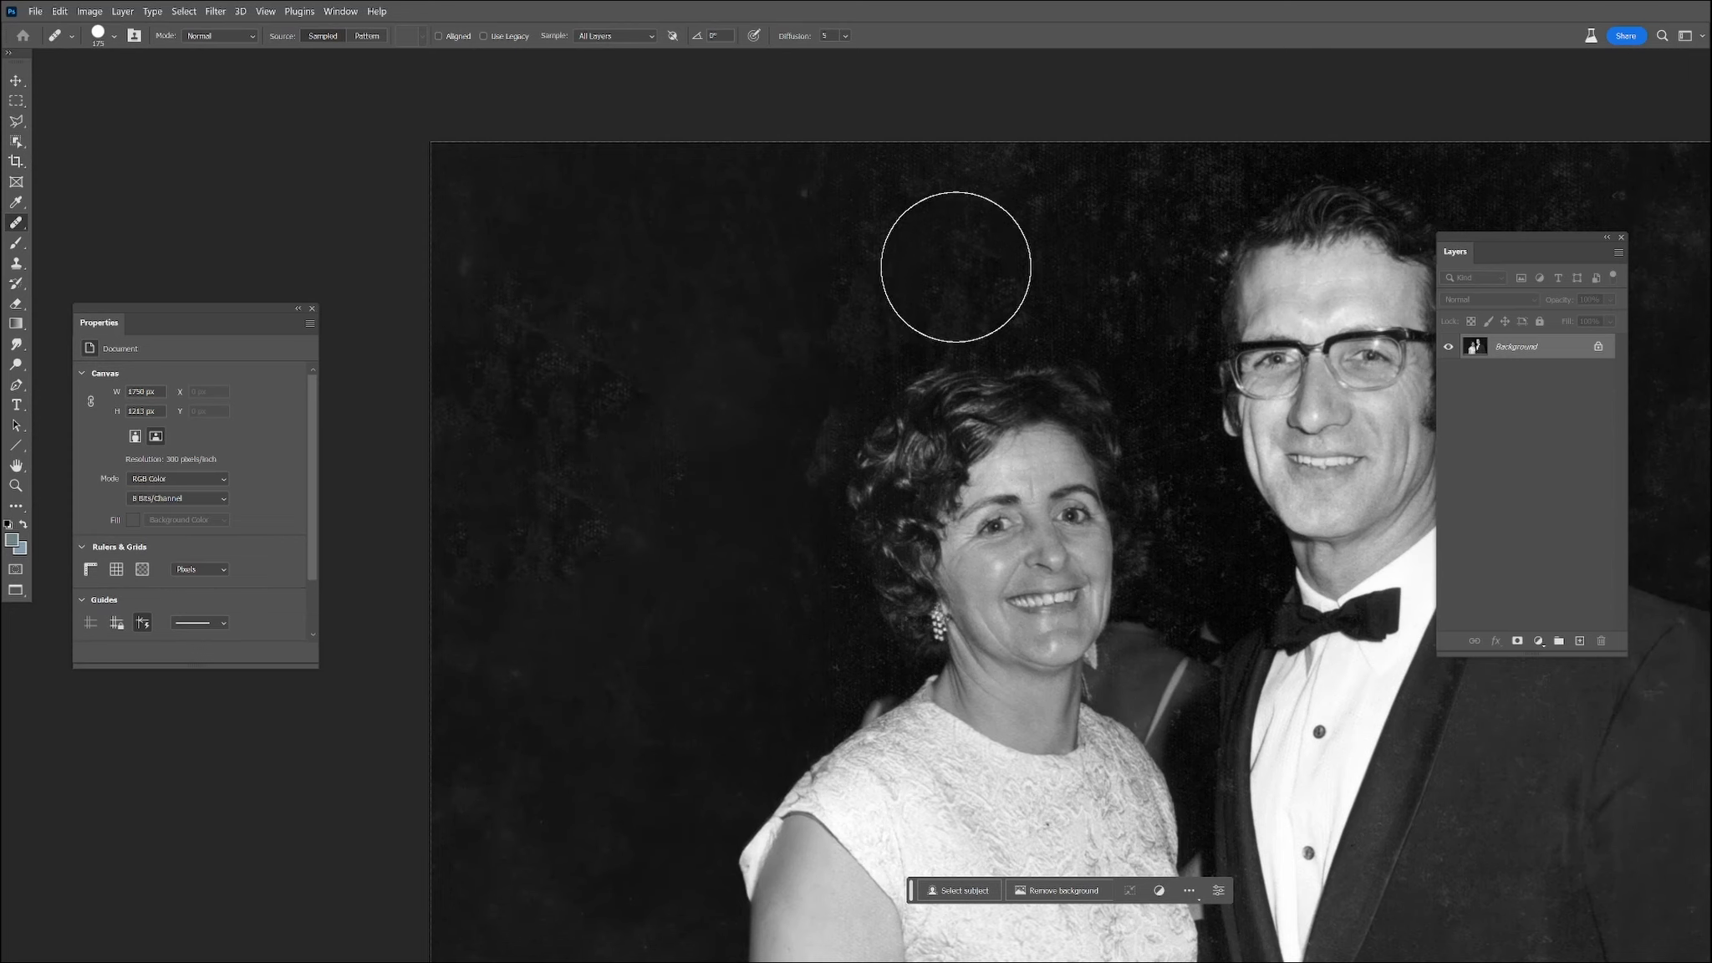
{"action": "left_click_drag", "start_coordinate": [1024, 446], "coordinate": [511, 430]}
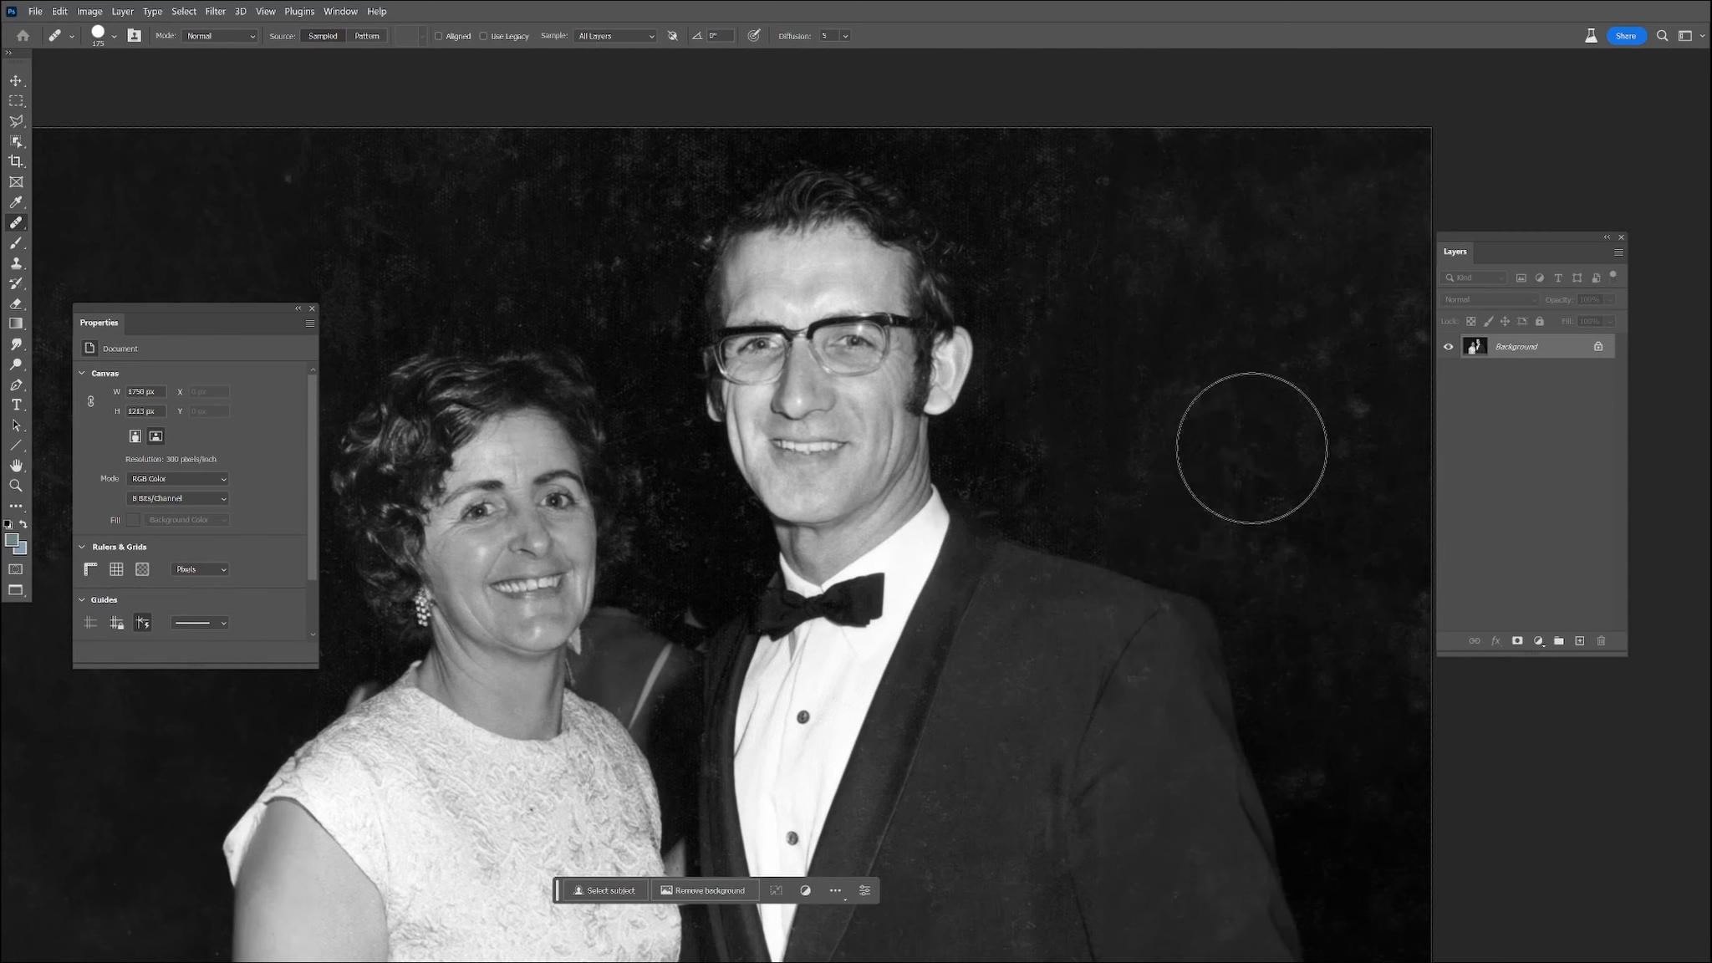
{"action": "left_click", "coordinate": [430, 204], "text": "alt"}
{"action": "mouse_move", "coordinate": [1304, 298]}
{"action": "left_mouse_down"}
{"action": "mouse_move", "coordinate": [1382, 181]}
{"action": "mouse_move", "coordinate": [1202, 203]}
{"action": "mouse_move", "coordinate": [1158, 275]}
{"action": "mouse_move", "coordinate": [1363, 402]}
{"action": "mouse_move", "coordinate": [1381, 349]}
{"action": "left_mouse_up"}
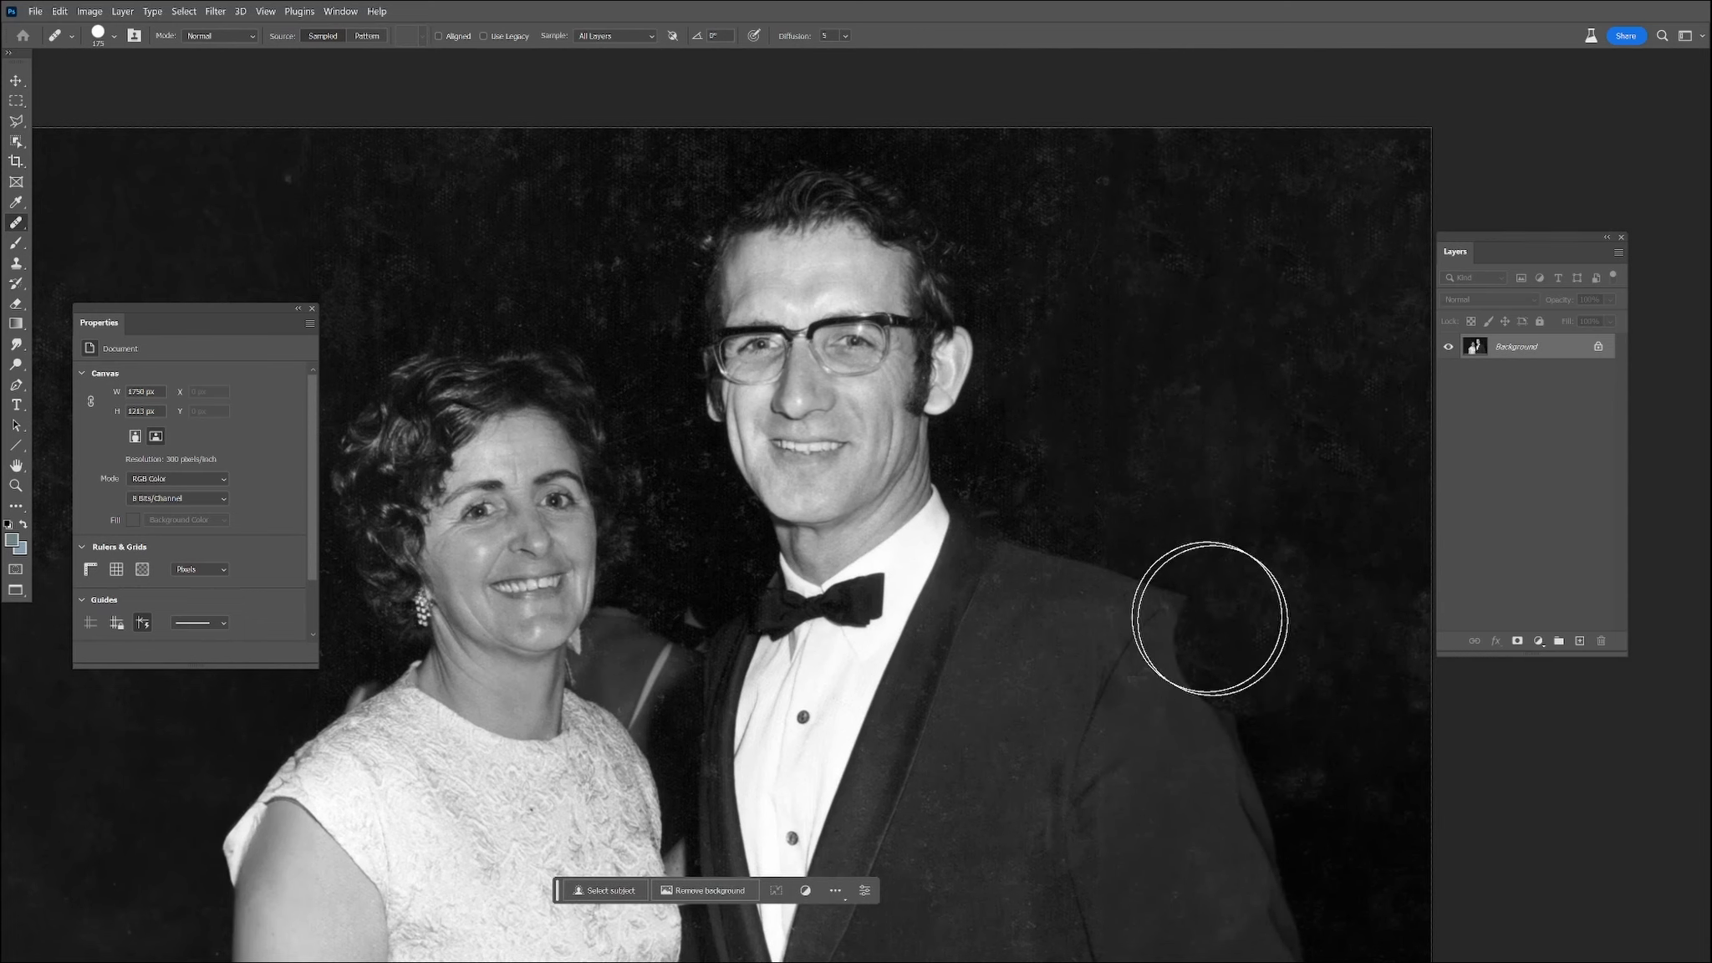
{"action": "scroll", "coordinate": [1150, 362], "scroll_direction": "down", "scroll_amount": 5}
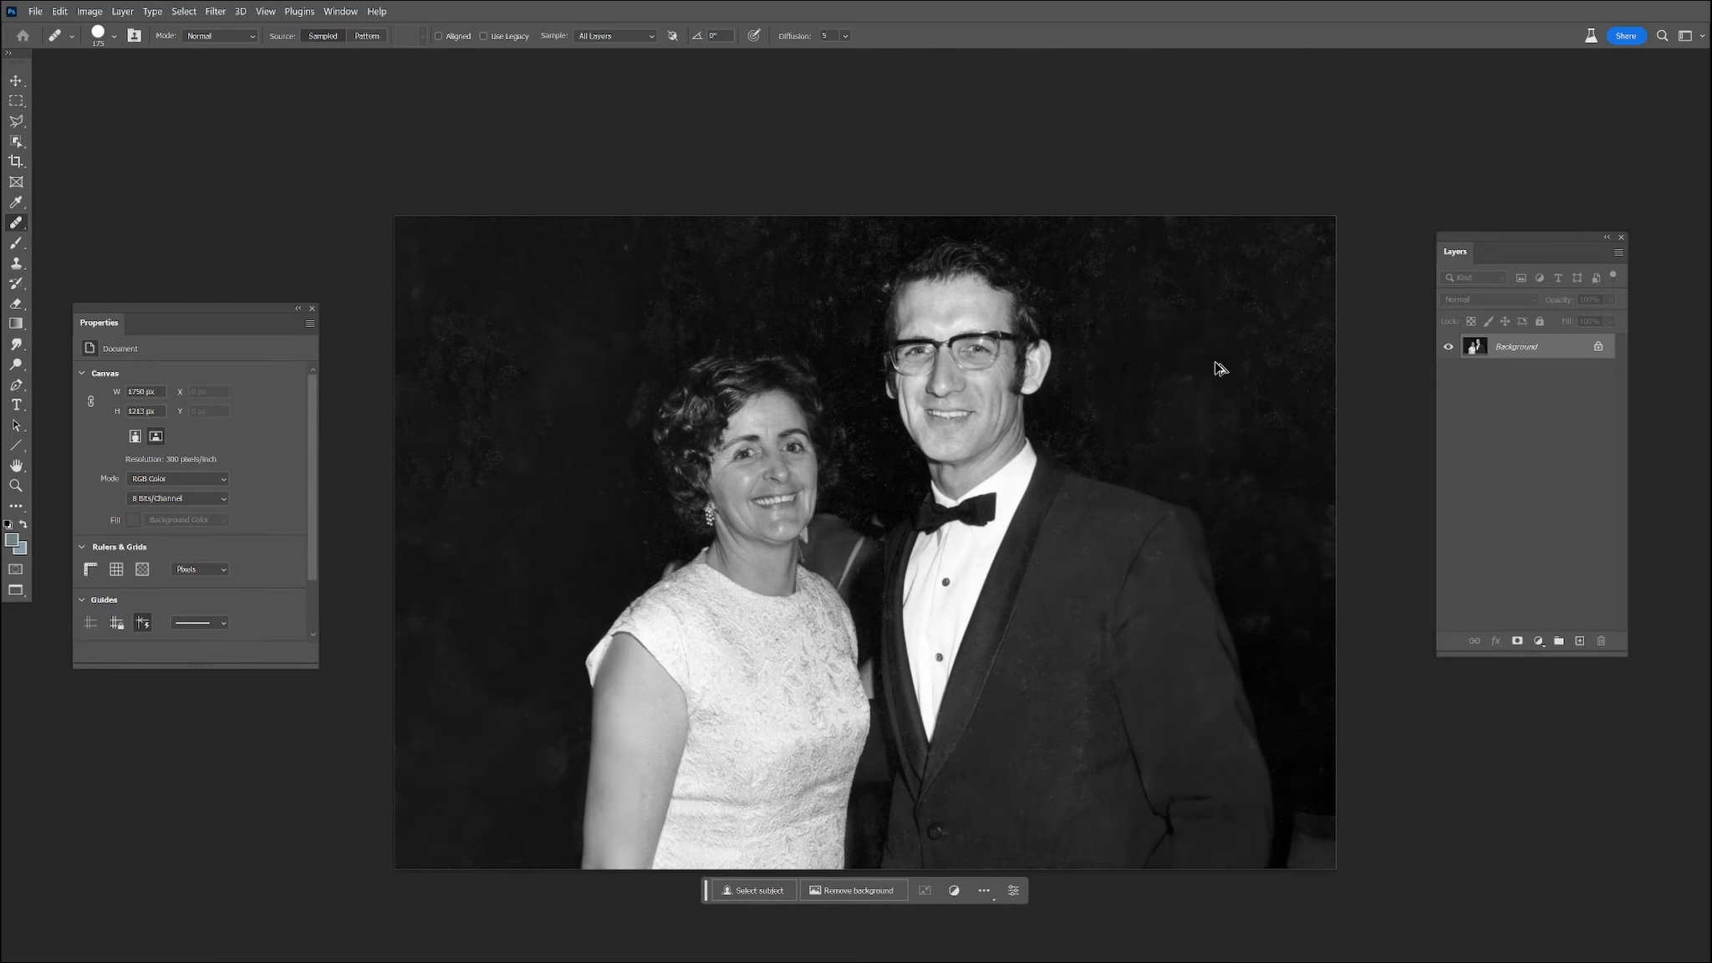
{"action": "left_click_drag", "start_coordinate": [1262, 467], "coordinate": [1236, 417]}
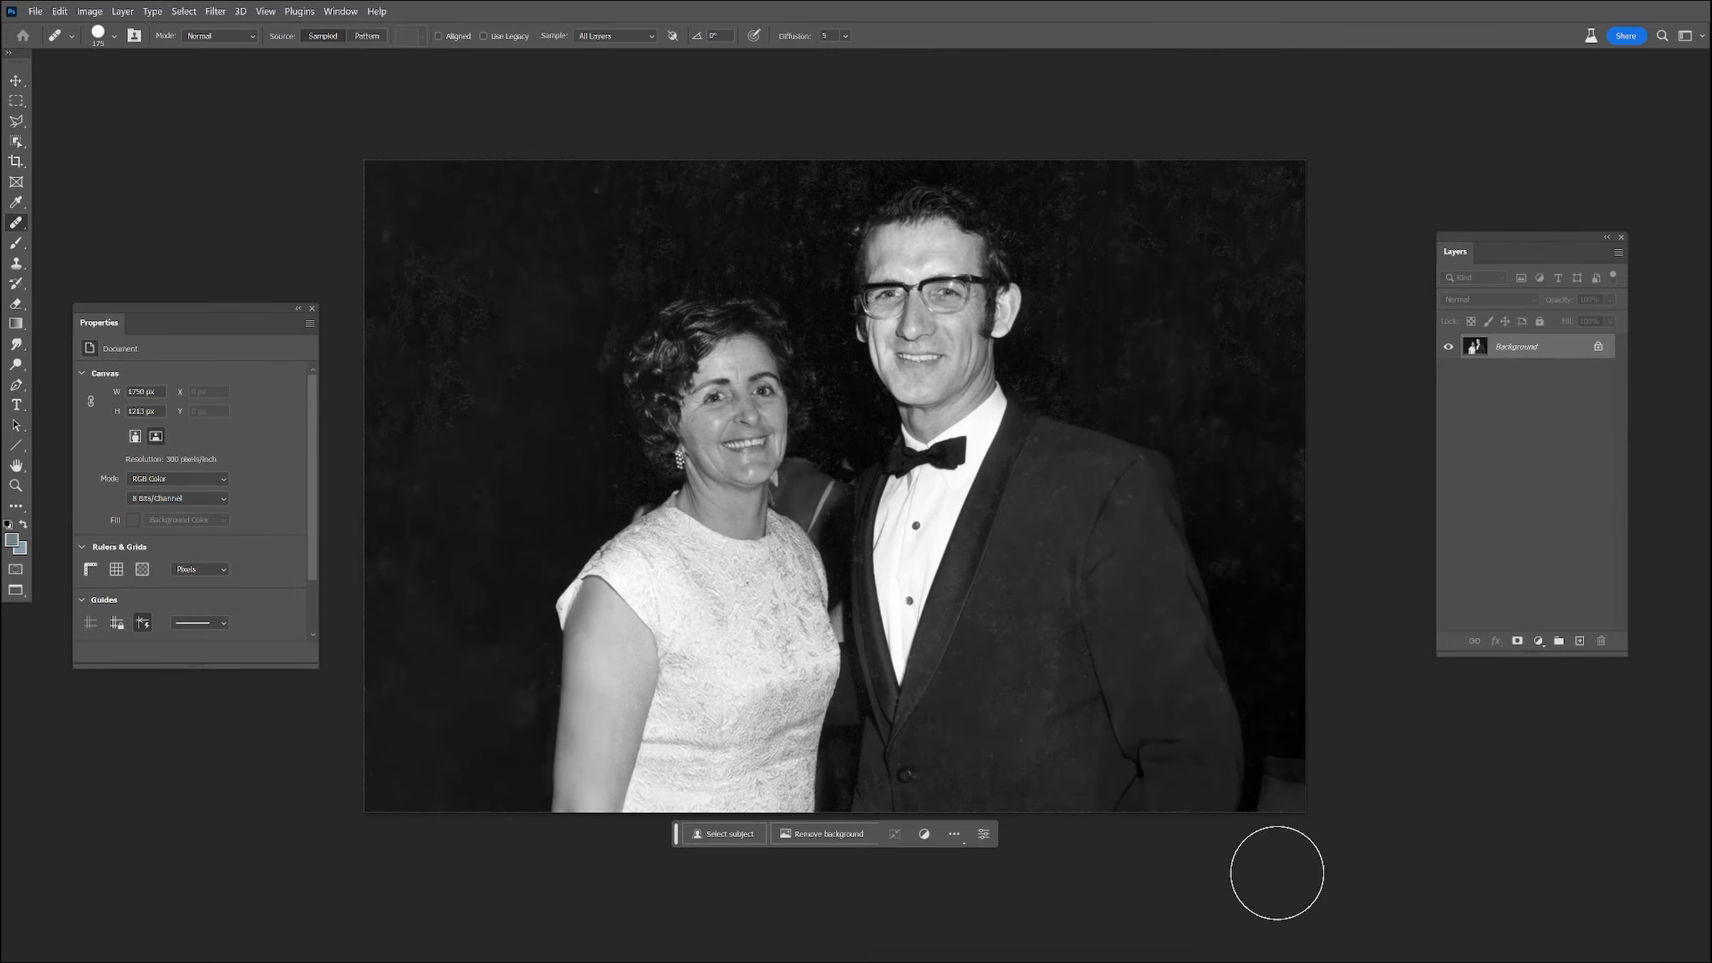
{"action": "scroll", "coordinate": [1277, 873], "scroll_direction": "up", "scroll_amount": 1}
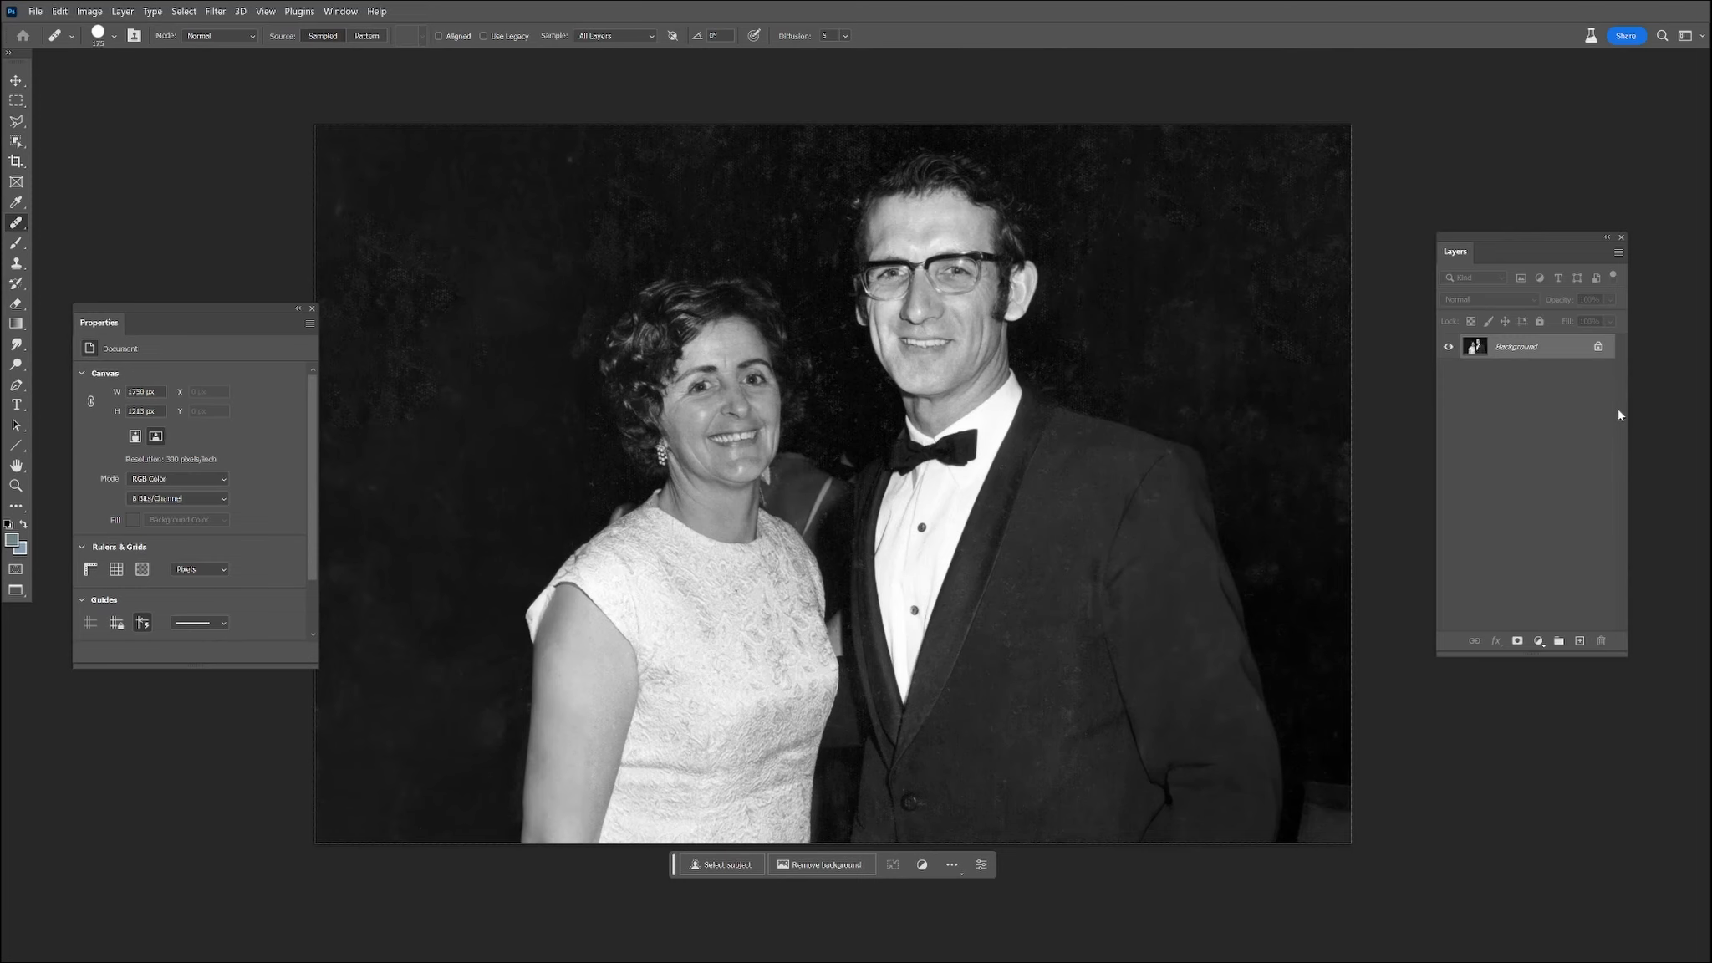
{"action": "key", "text": "ctrl+l"}
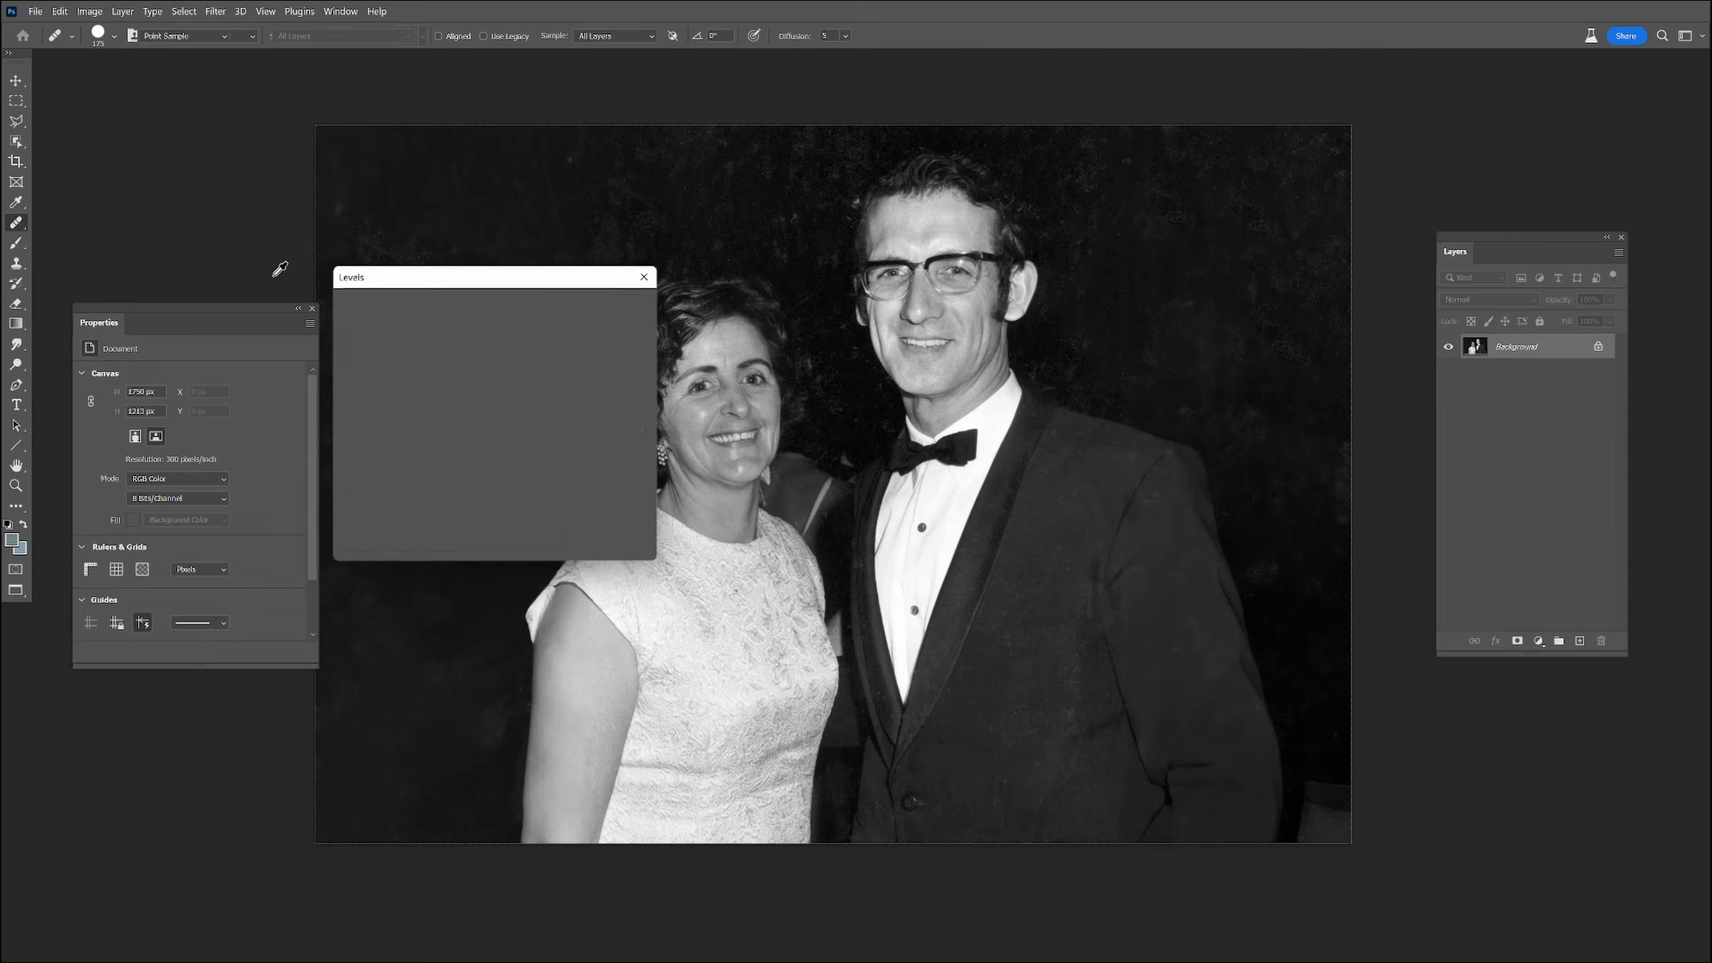
{"action": "key", "text": "Escape"}
{"action": "key", "text": "j"}
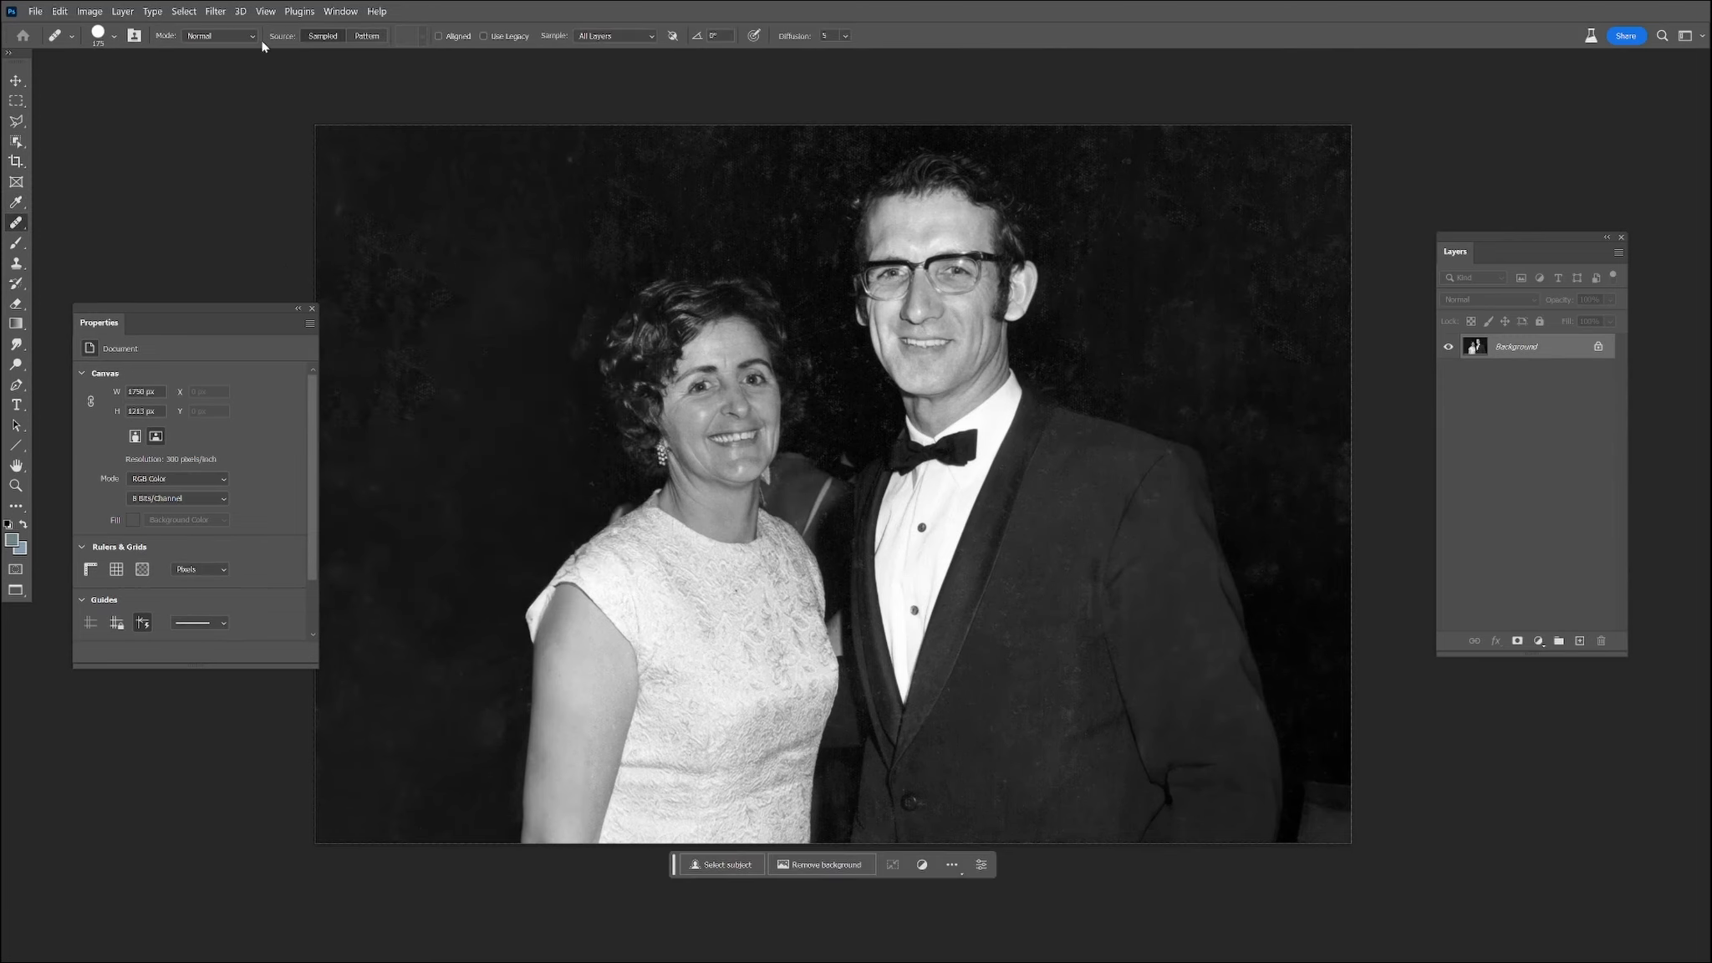
Step: Open Neural Filters and enable the Photo Restoration filter
{"action": "left_click", "coordinate": [215, 12]}
{"action": "left_click", "coordinate": [242, 66]}
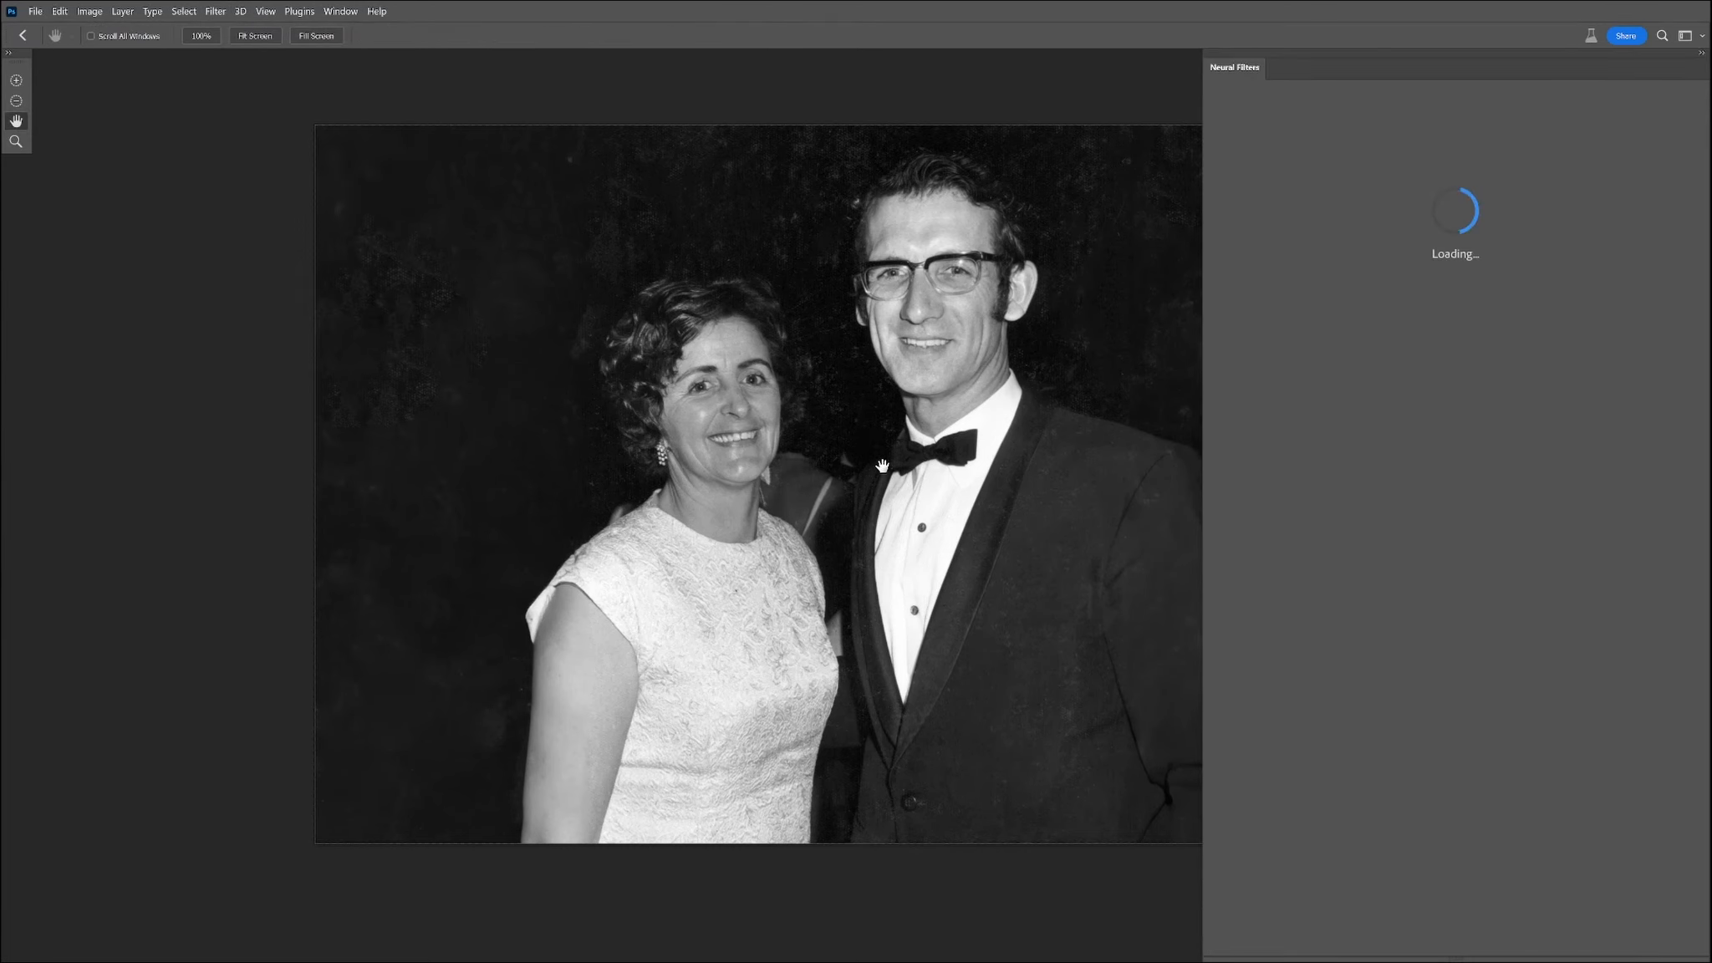
{"action": "left_click", "coordinate": [1385, 689]}
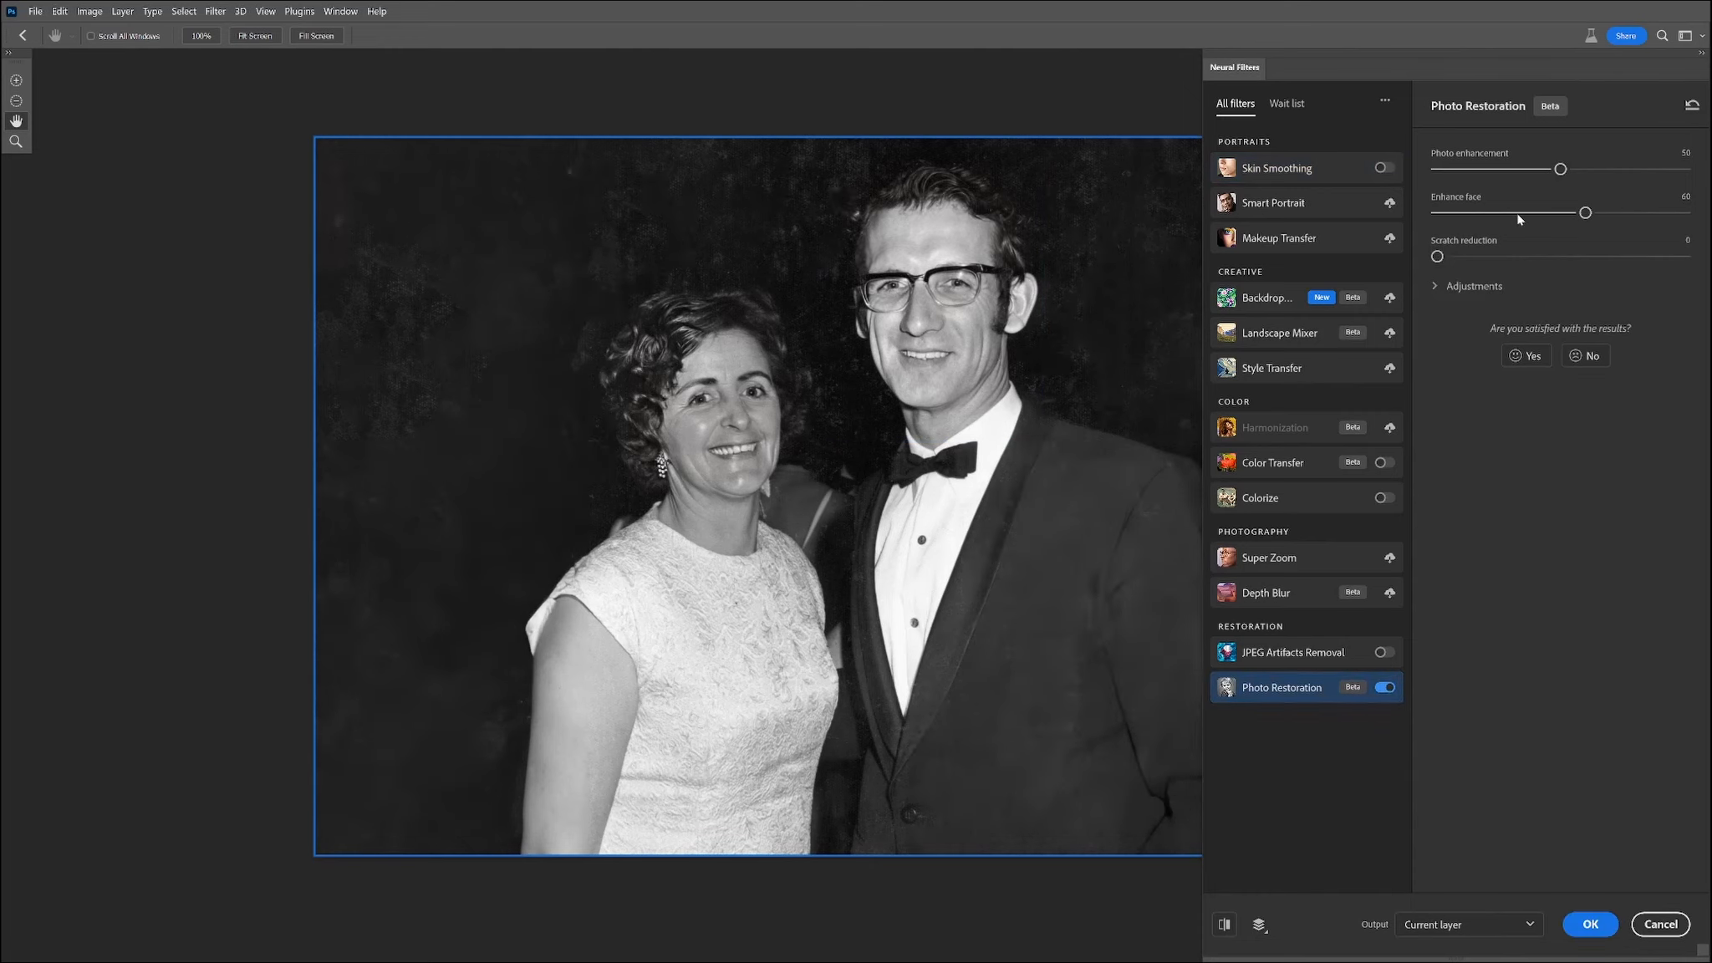
Step: Check the restored faces up close and lower the Enhance face strength to 18
{"action": "scroll", "coordinate": [740, 456], "scroll_direction": "up", "scroll_amount": 9}
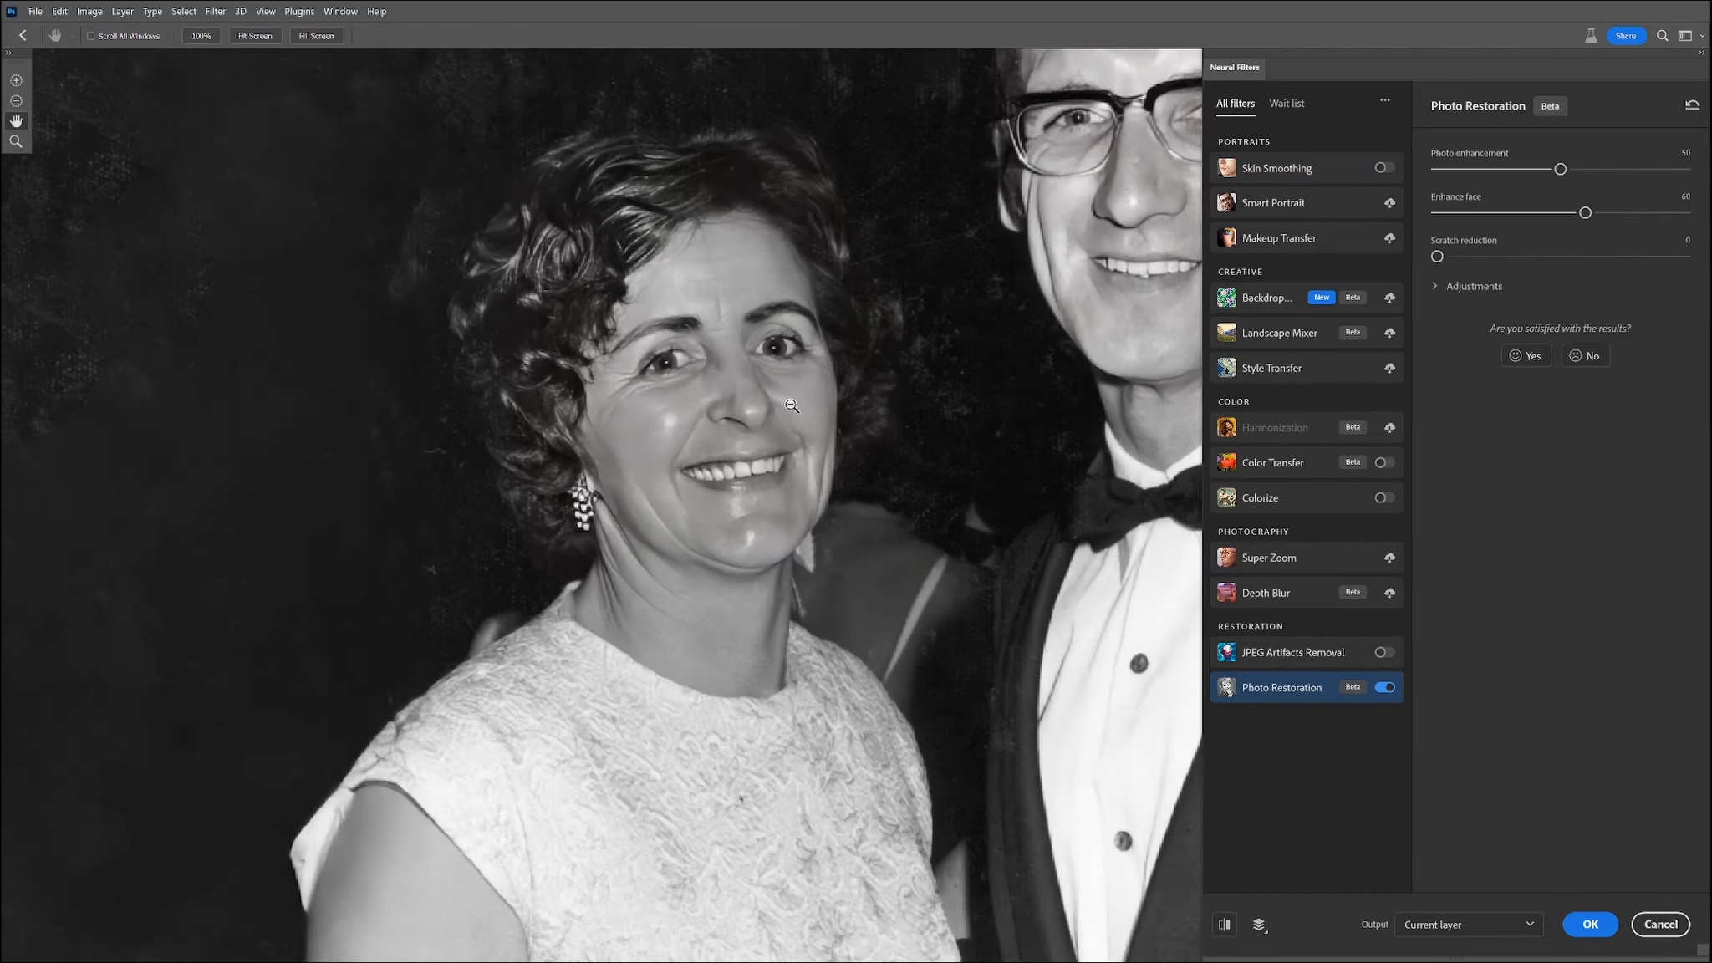
{"action": "left_click_drag", "start_coordinate": [883, 340], "coordinate": [603, 594]}
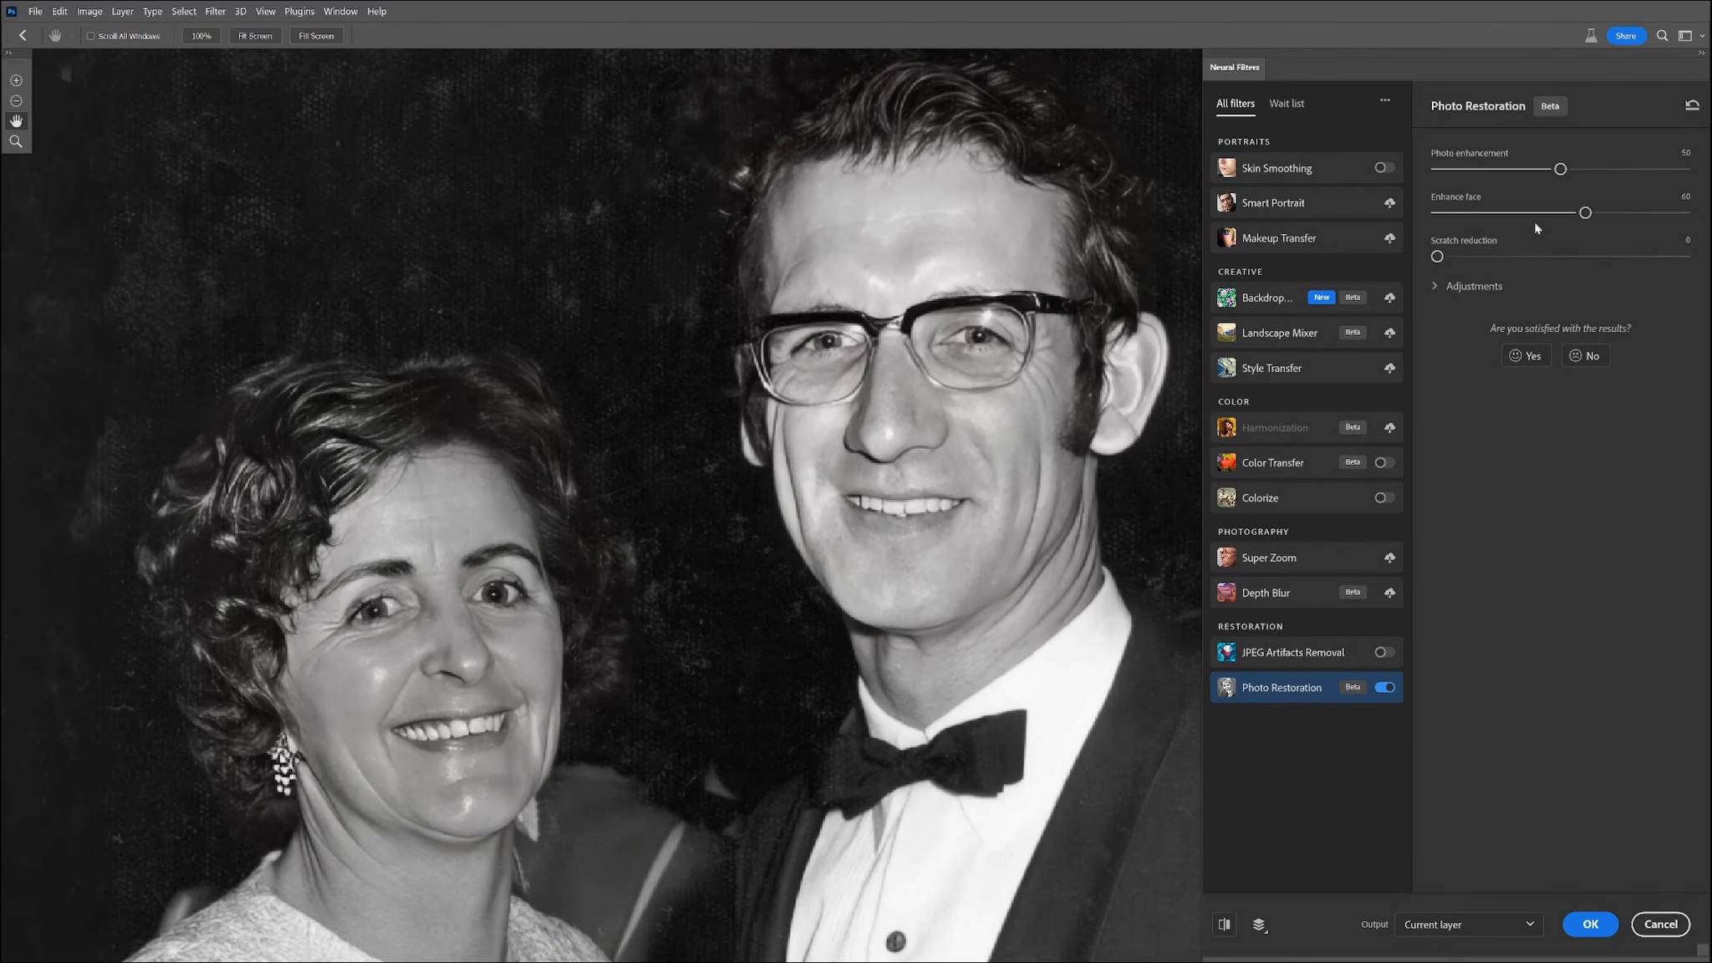
{"action": "left_click_drag", "start_coordinate": [1586, 213], "coordinate": [1443, 216]}
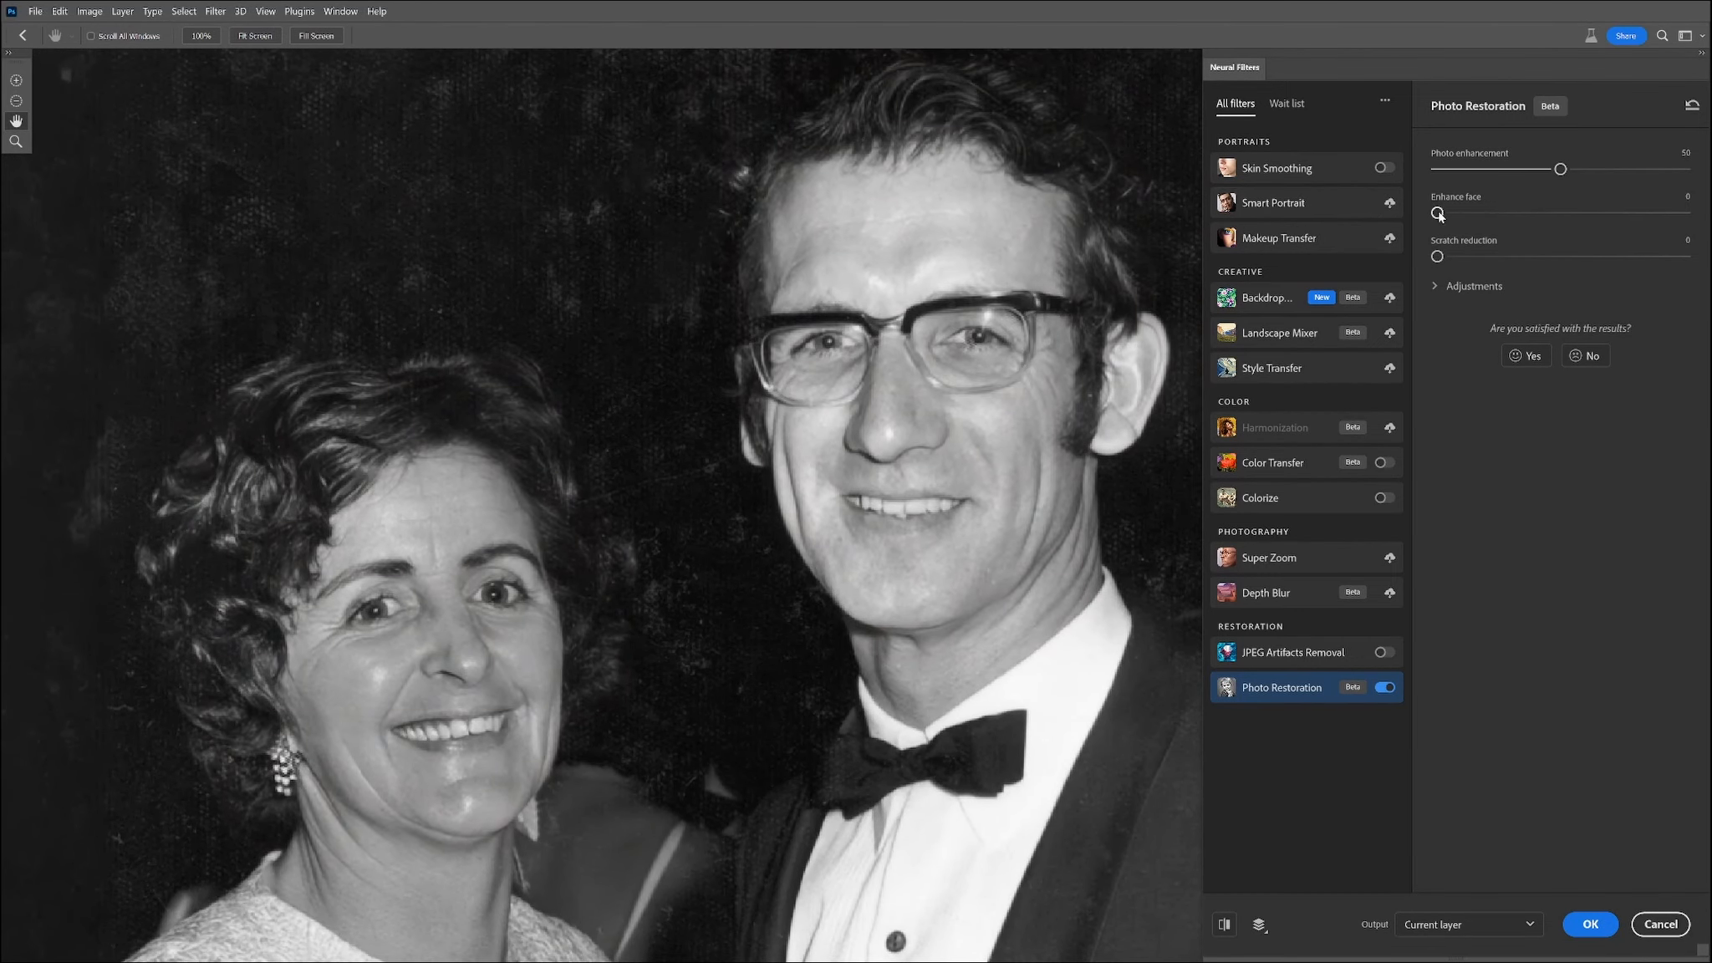
{"action": "left_click_drag", "start_coordinate": [1488, 218], "coordinate": [1470, 219]}
Step: Compare the portrait with and without the Photo Restoration effect, close up on the faces and over the wider image
{"action": "left_click_drag", "start_coordinate": [708, 530], "coordinate": [775, 464]}
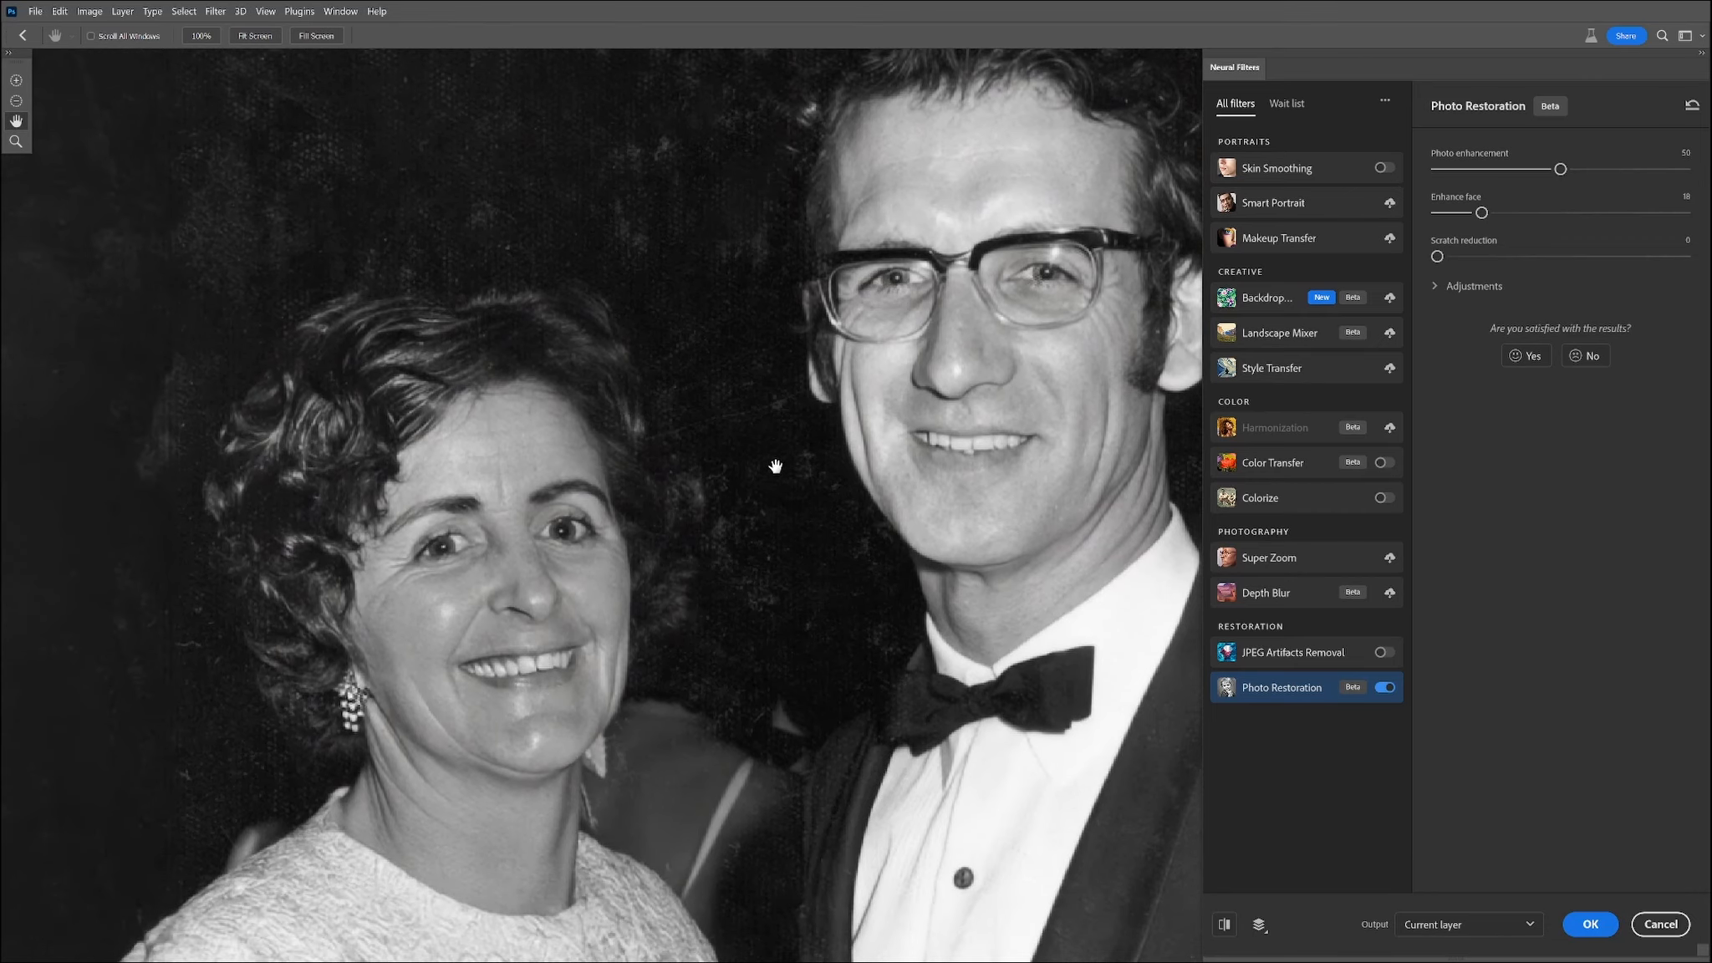
{"action": "left_click", "coordinate": [1223, 928]}
{"action": "left_click", "coordinate": [1225, 930]}
{"action": "left_click", "coordinate": [1225, 928]}
{"action": "left_click", "coordinate": [1223, 923]}
{"action": "scroll", "coordinate": [1029, 765], "scroll_direction": "down", "scroll_amount": 3}
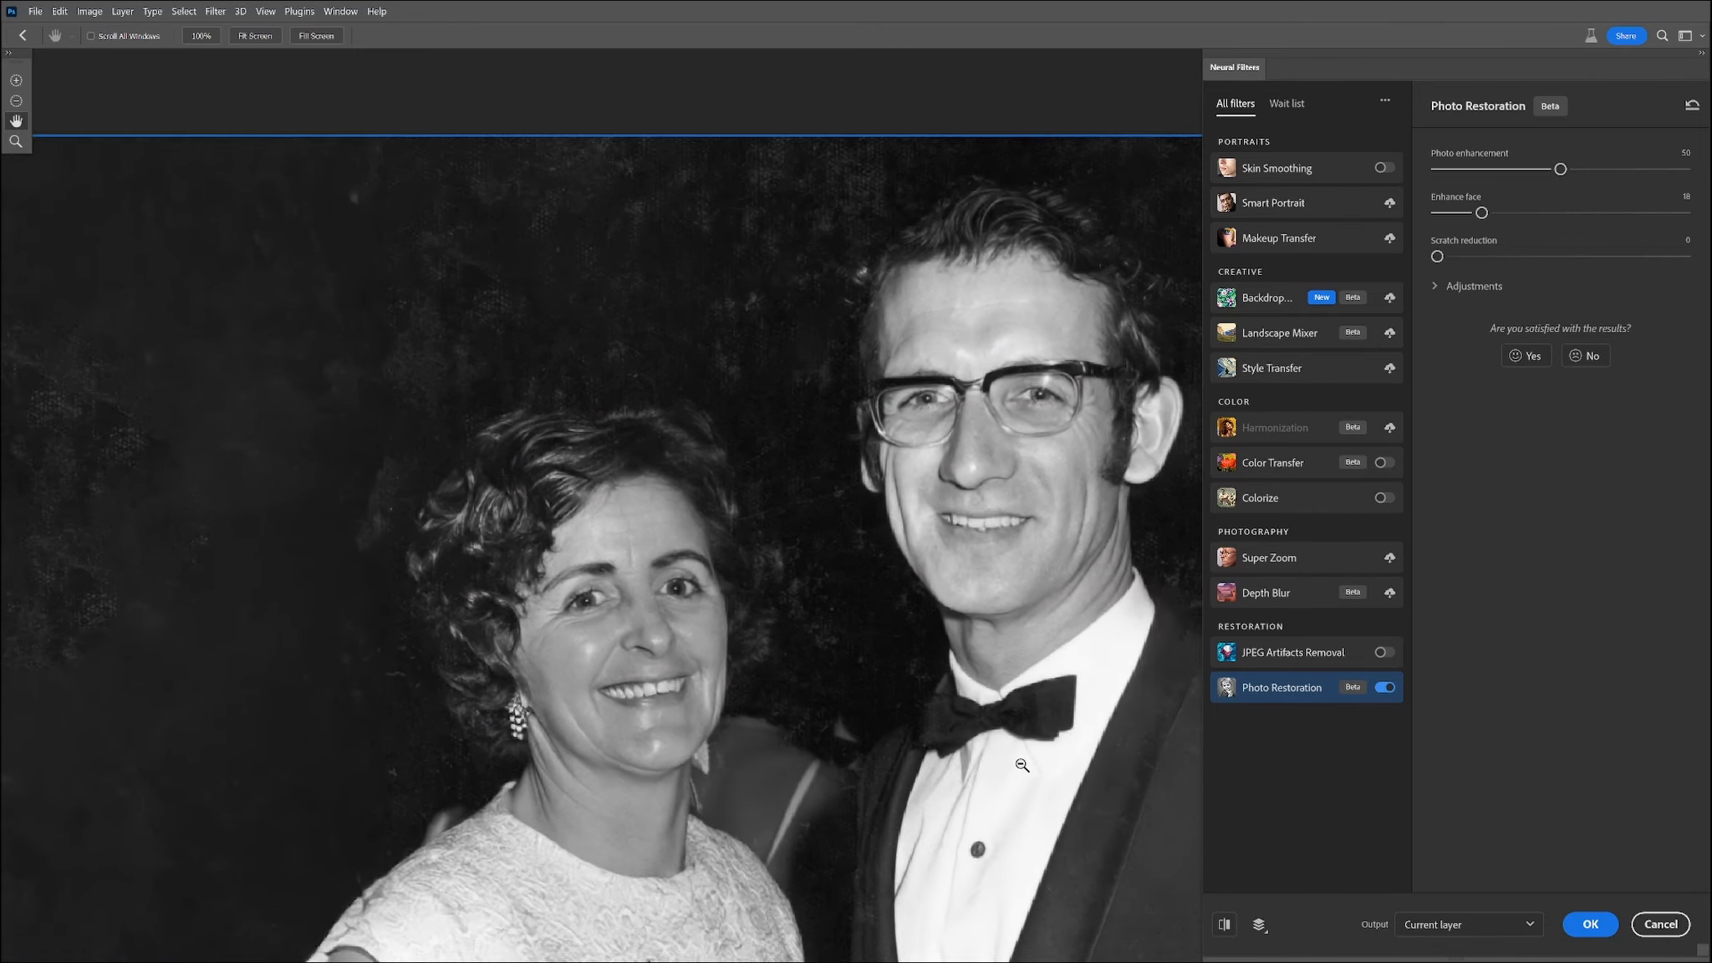
{"action": "left_click_drag", "start_coordinate": [1028, 765], "coordinate": [888, 473]}
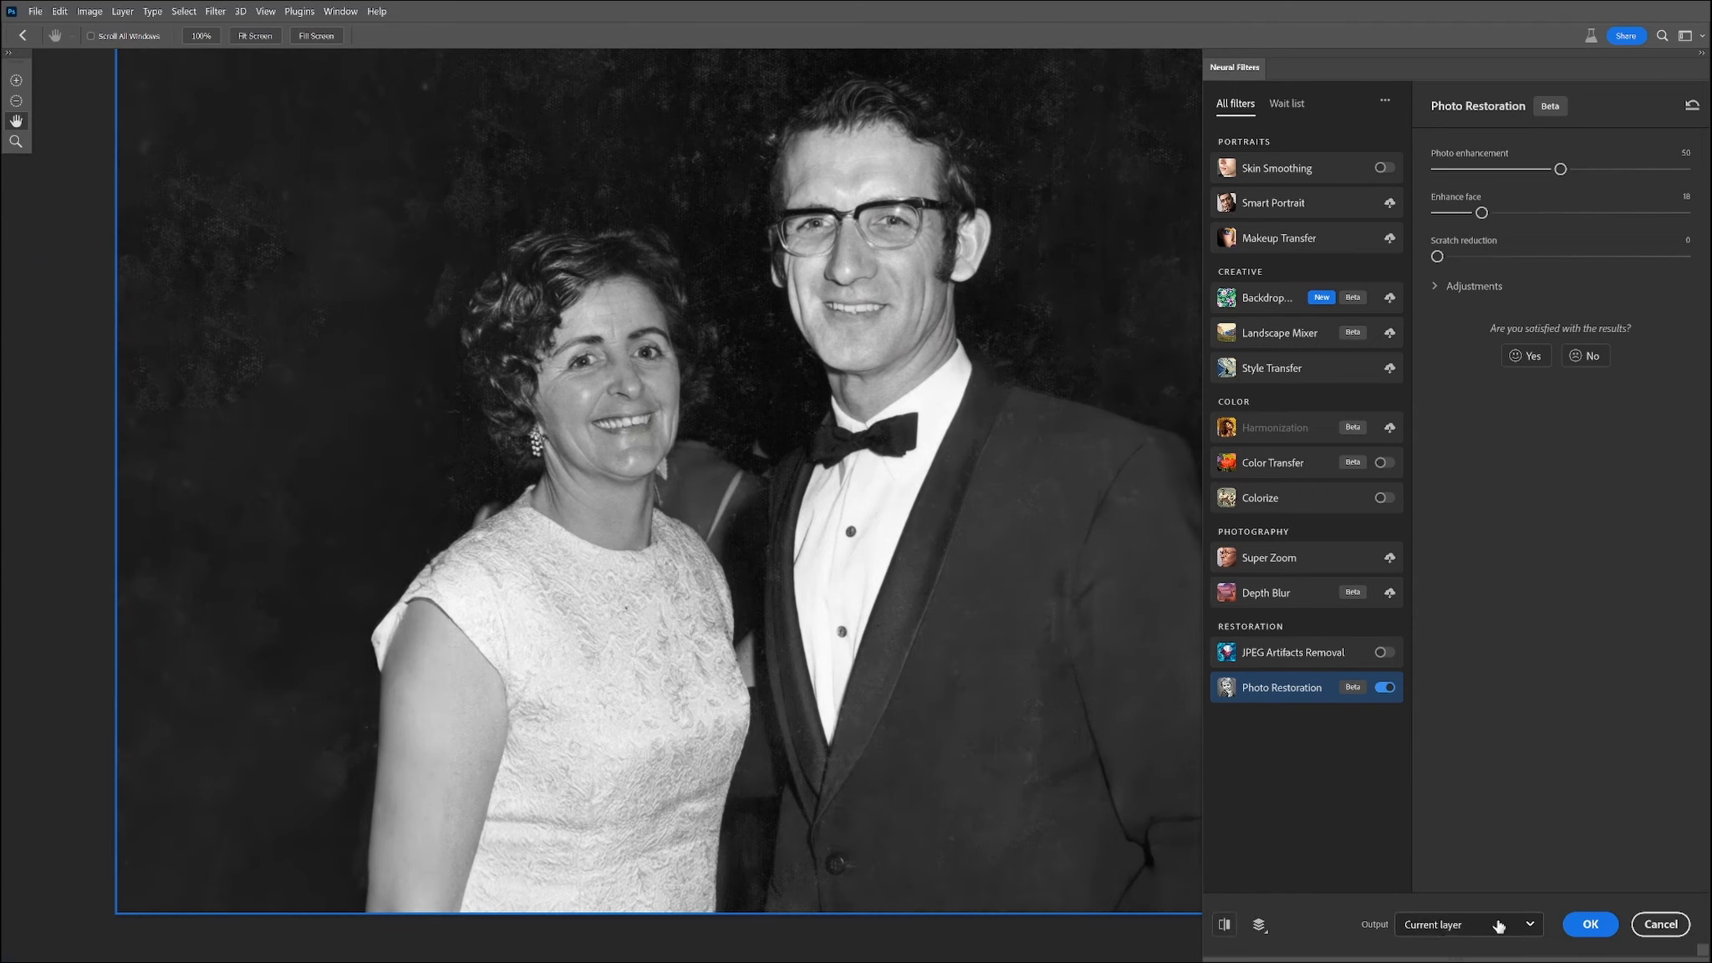
Step: Output the restoration to a new layer, apply it and compare that layer with the original by toggling its visibility
{"action": "left_click", "coordinate": [1451, 926]}
{"action": "left_click", "coordinate": [1438, 834]}
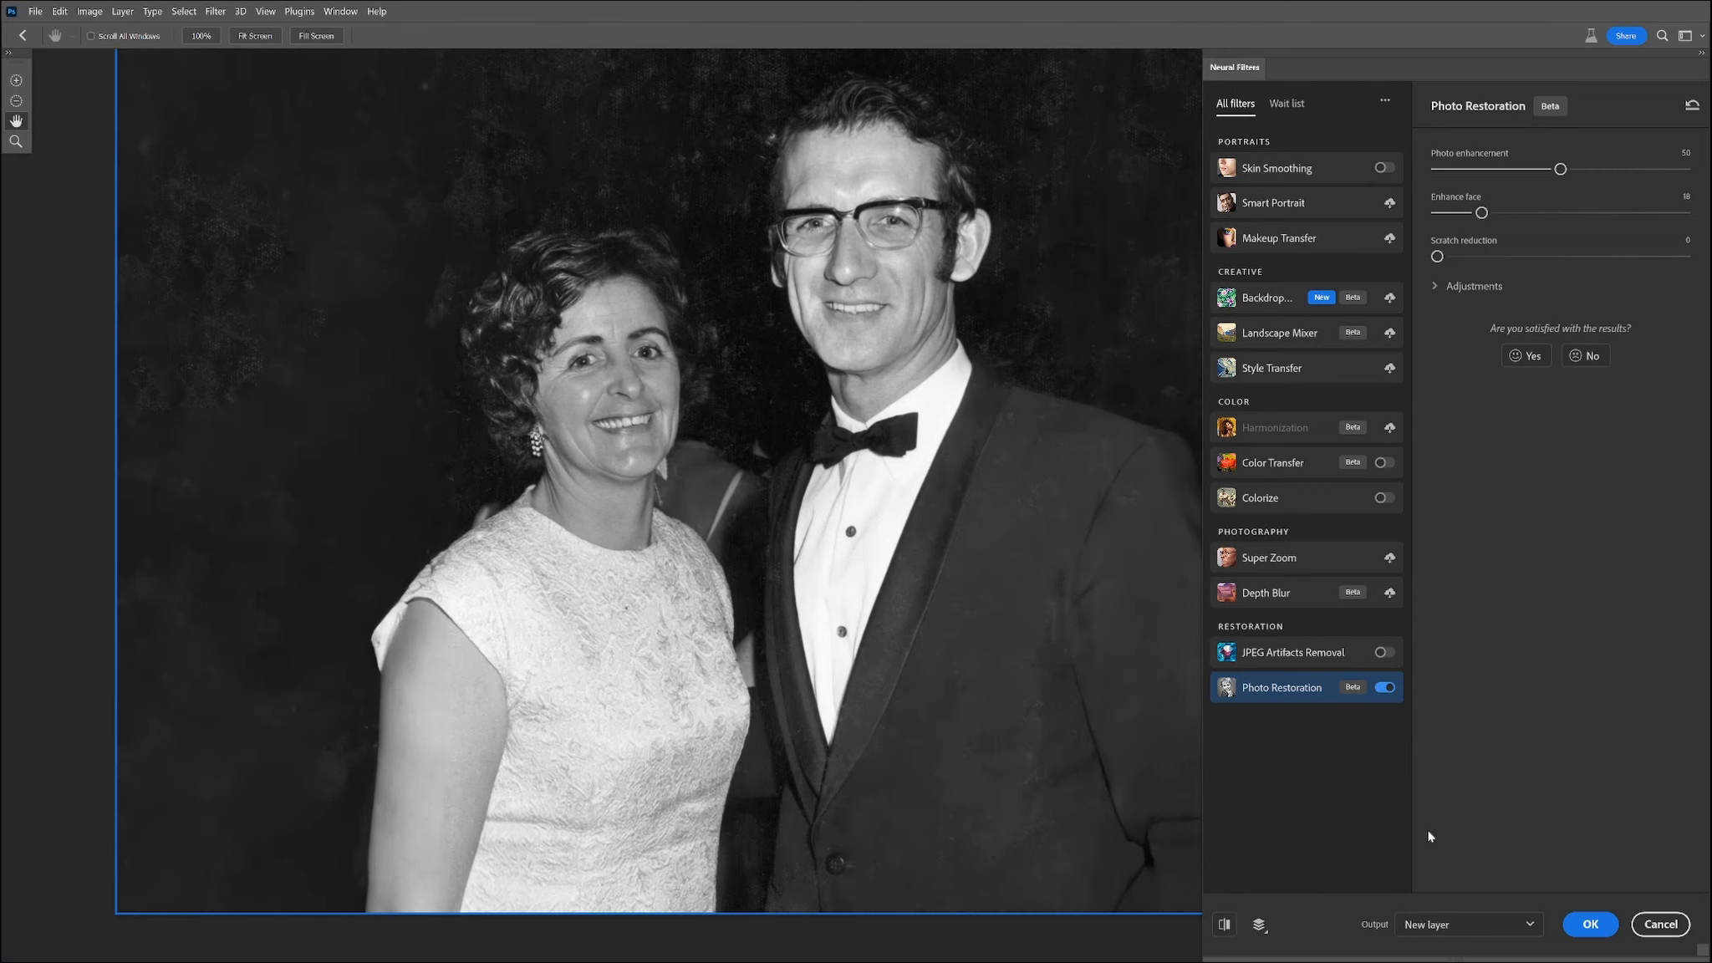
{"action": "left_click", "coordinate": [1591, 924]}
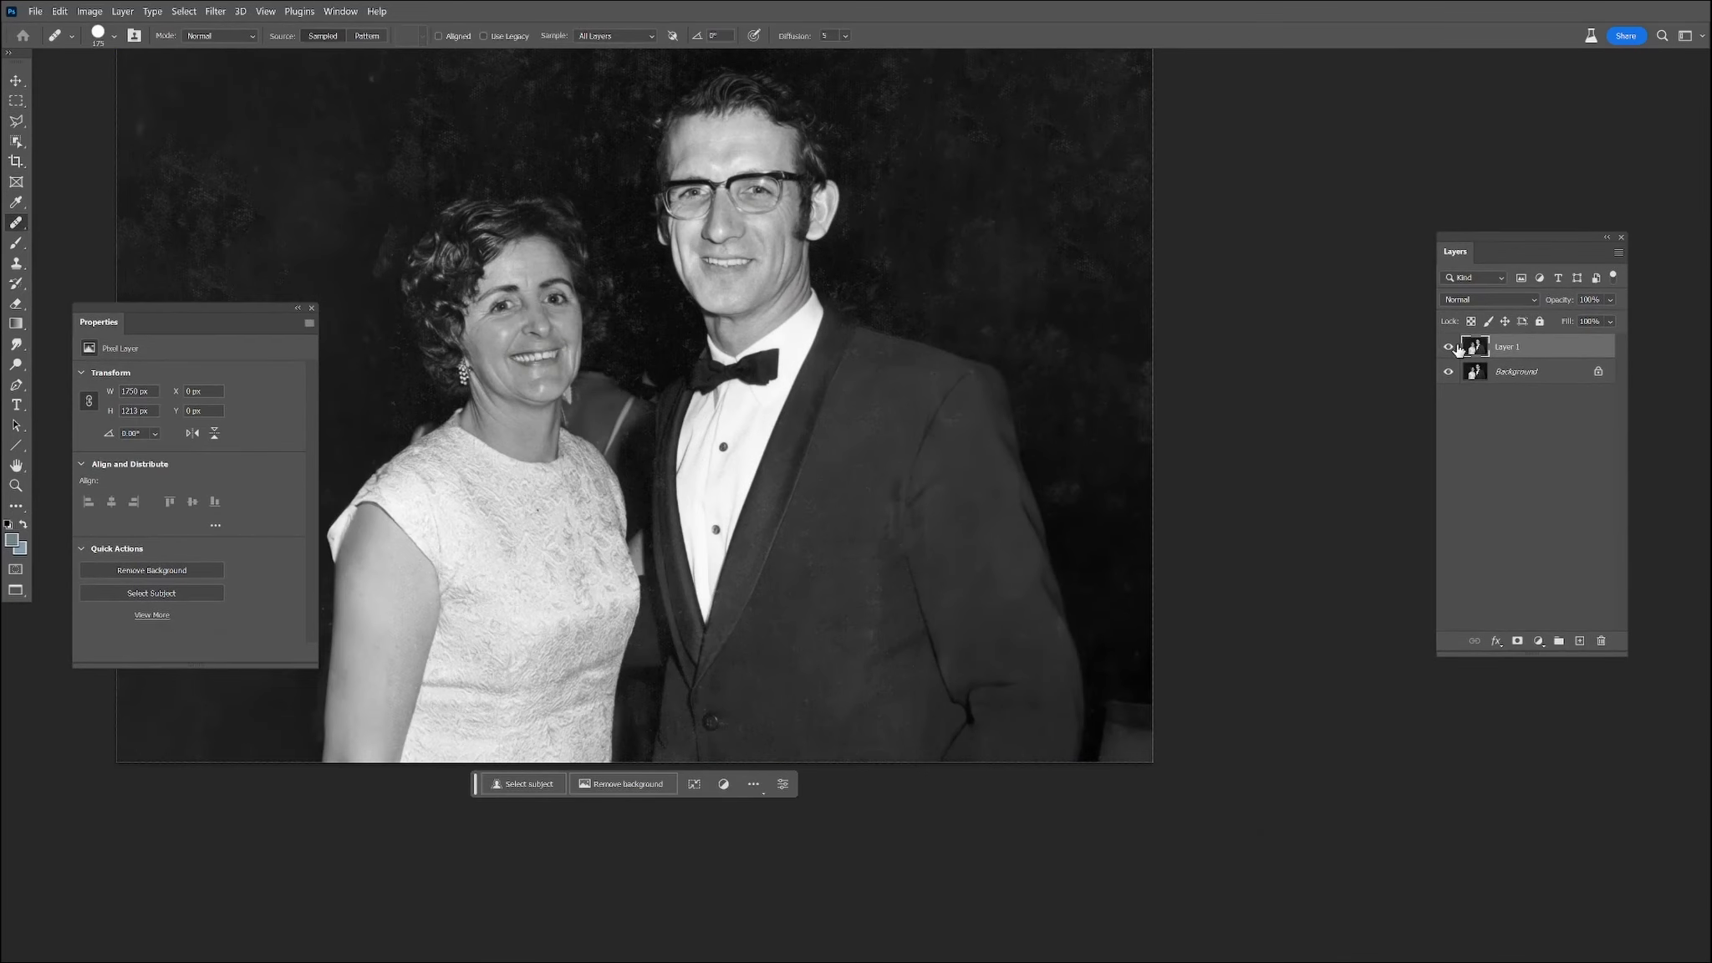
{"action": "left_click", "coordinate": [1449, 346]}
{"action": "left_click", "coordinate": [1449, 347]}
Step: Deepen the shadows of the restored layer with Levels by setting the black input level to 4
{"action": "key", "text": "ctrl+l"}
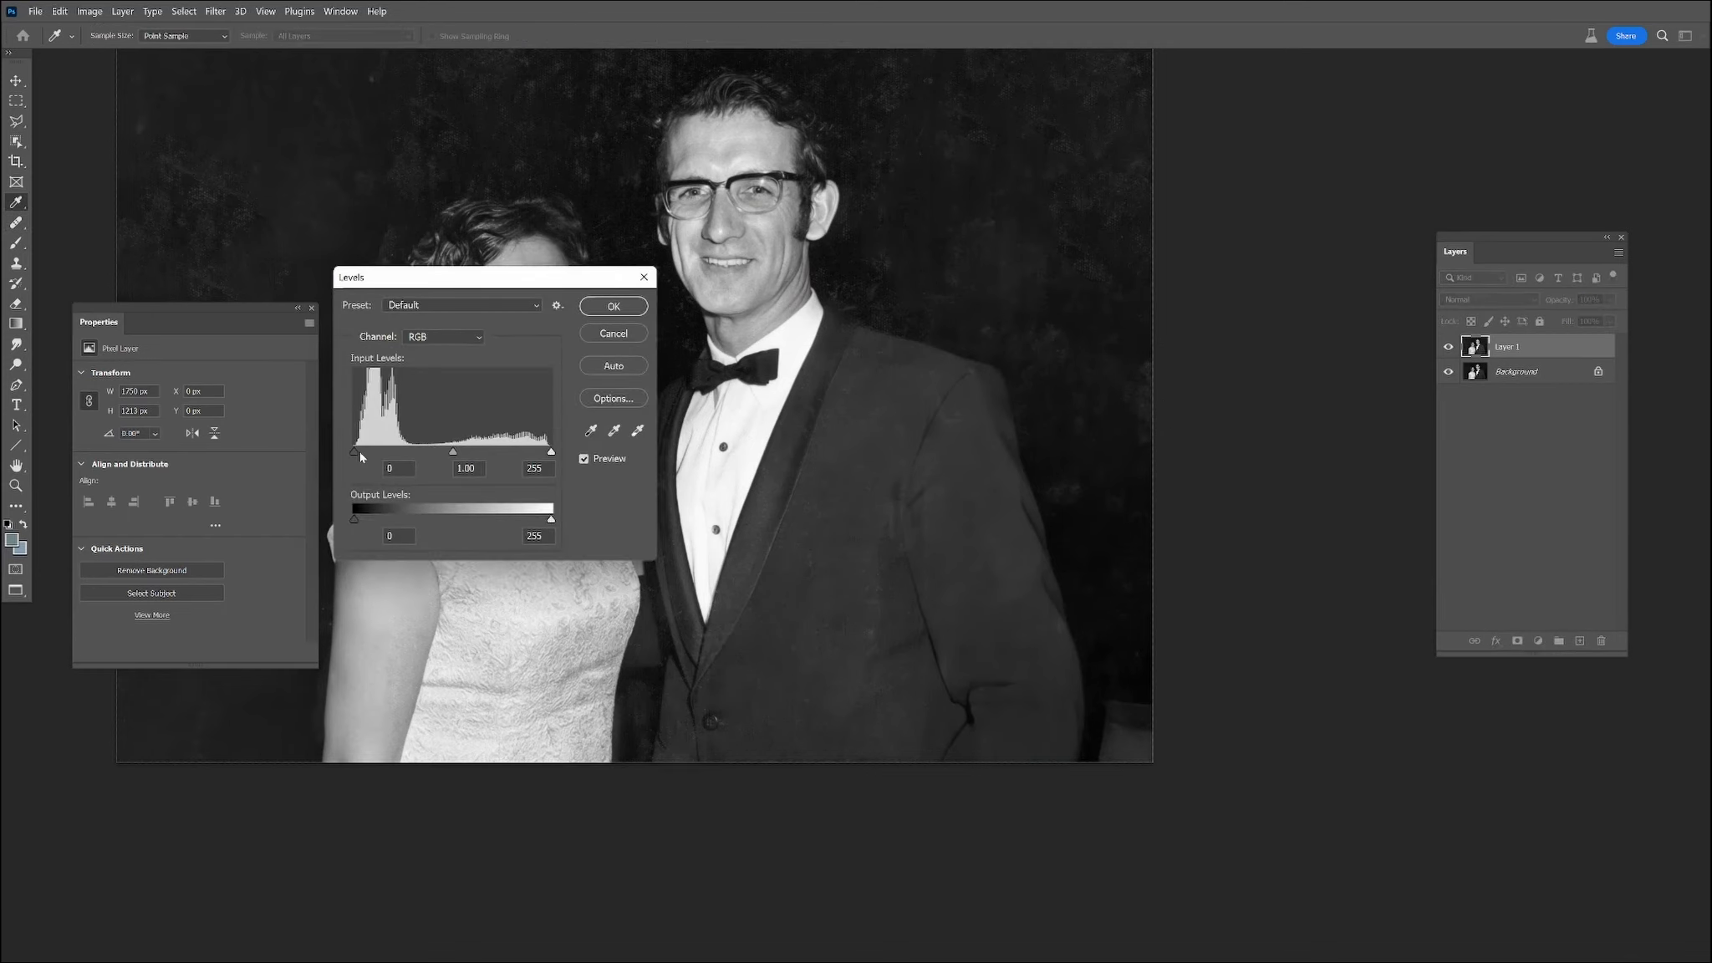
{"action": "left_click_drag", "start_coordinate": [354, 451], "coordinate": [357, 452]}
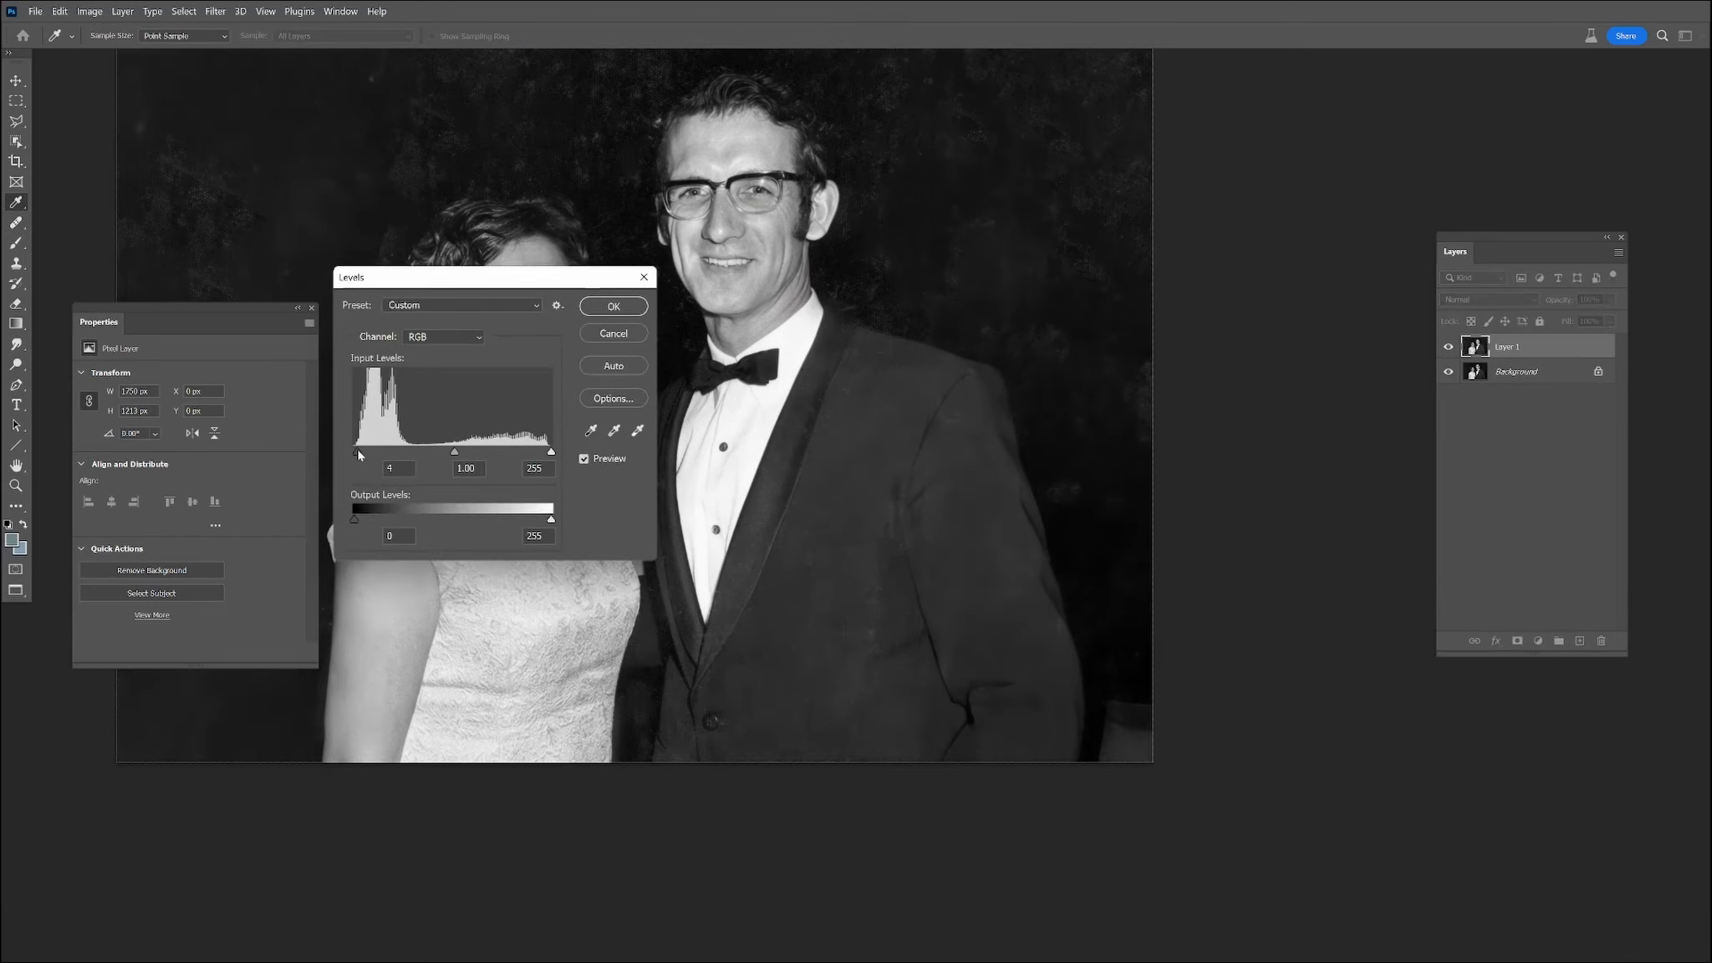
{"action": "left_click", "coordinate": [611, 306]}
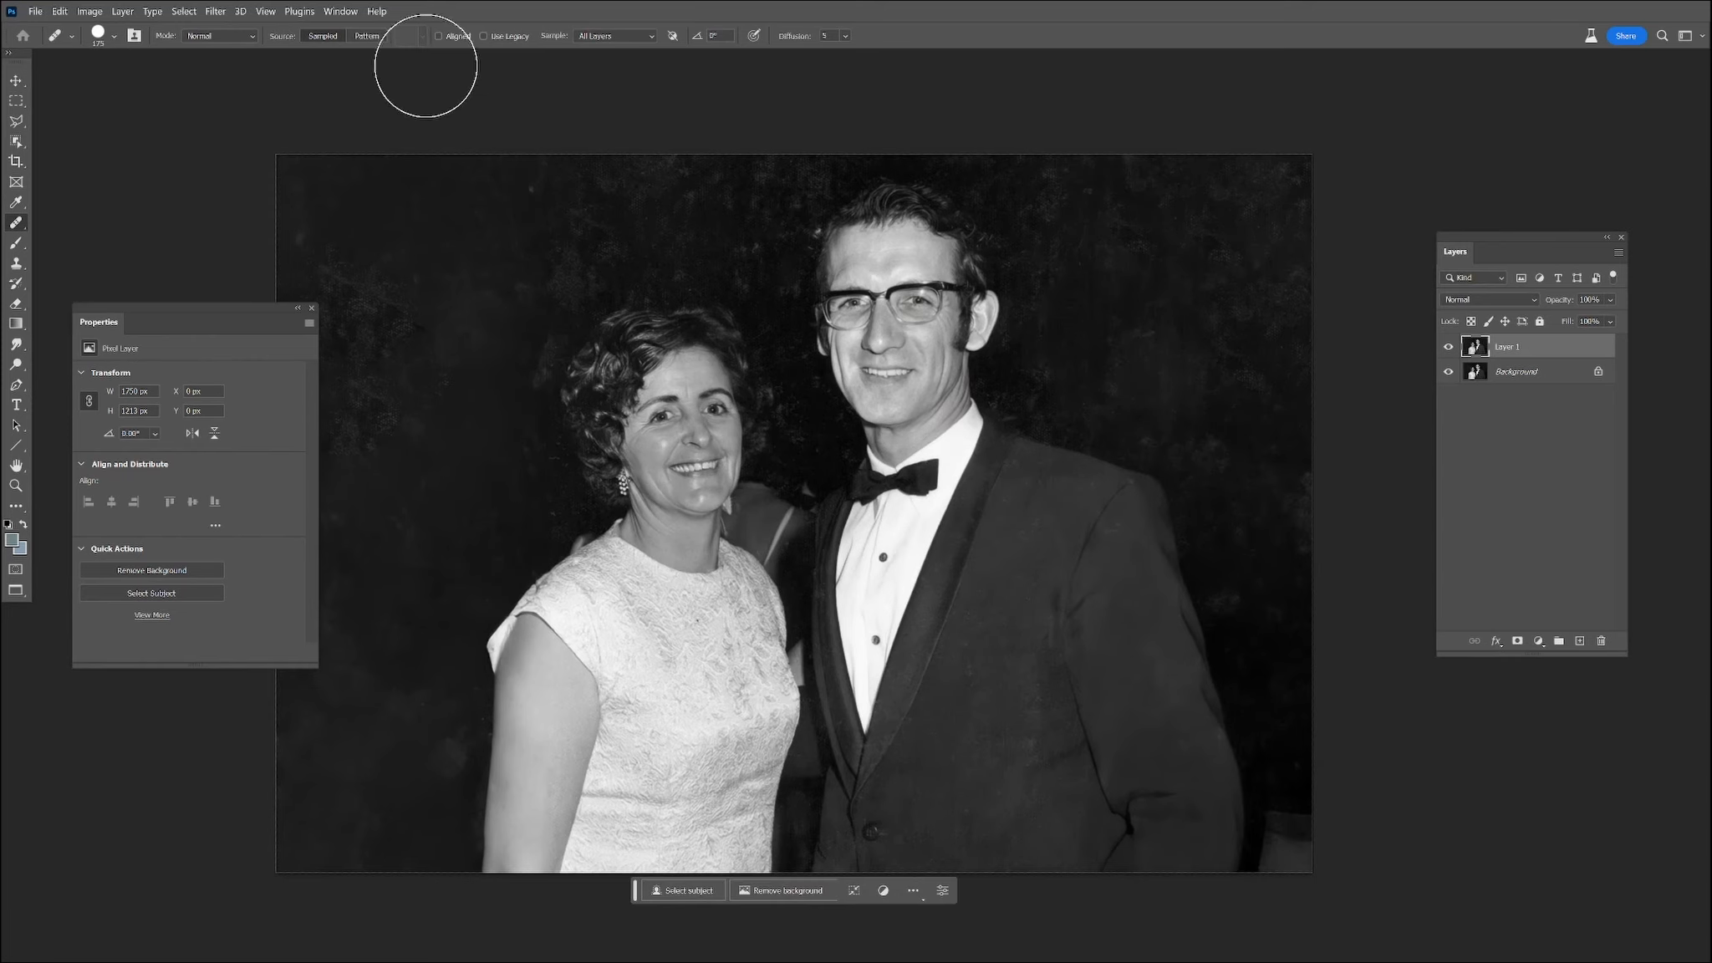
Step: Colorize the portrait with the Colorize neural filter, outputting the result as a new color layer
{"action": "left_click", "coordinate": [215, 12]}
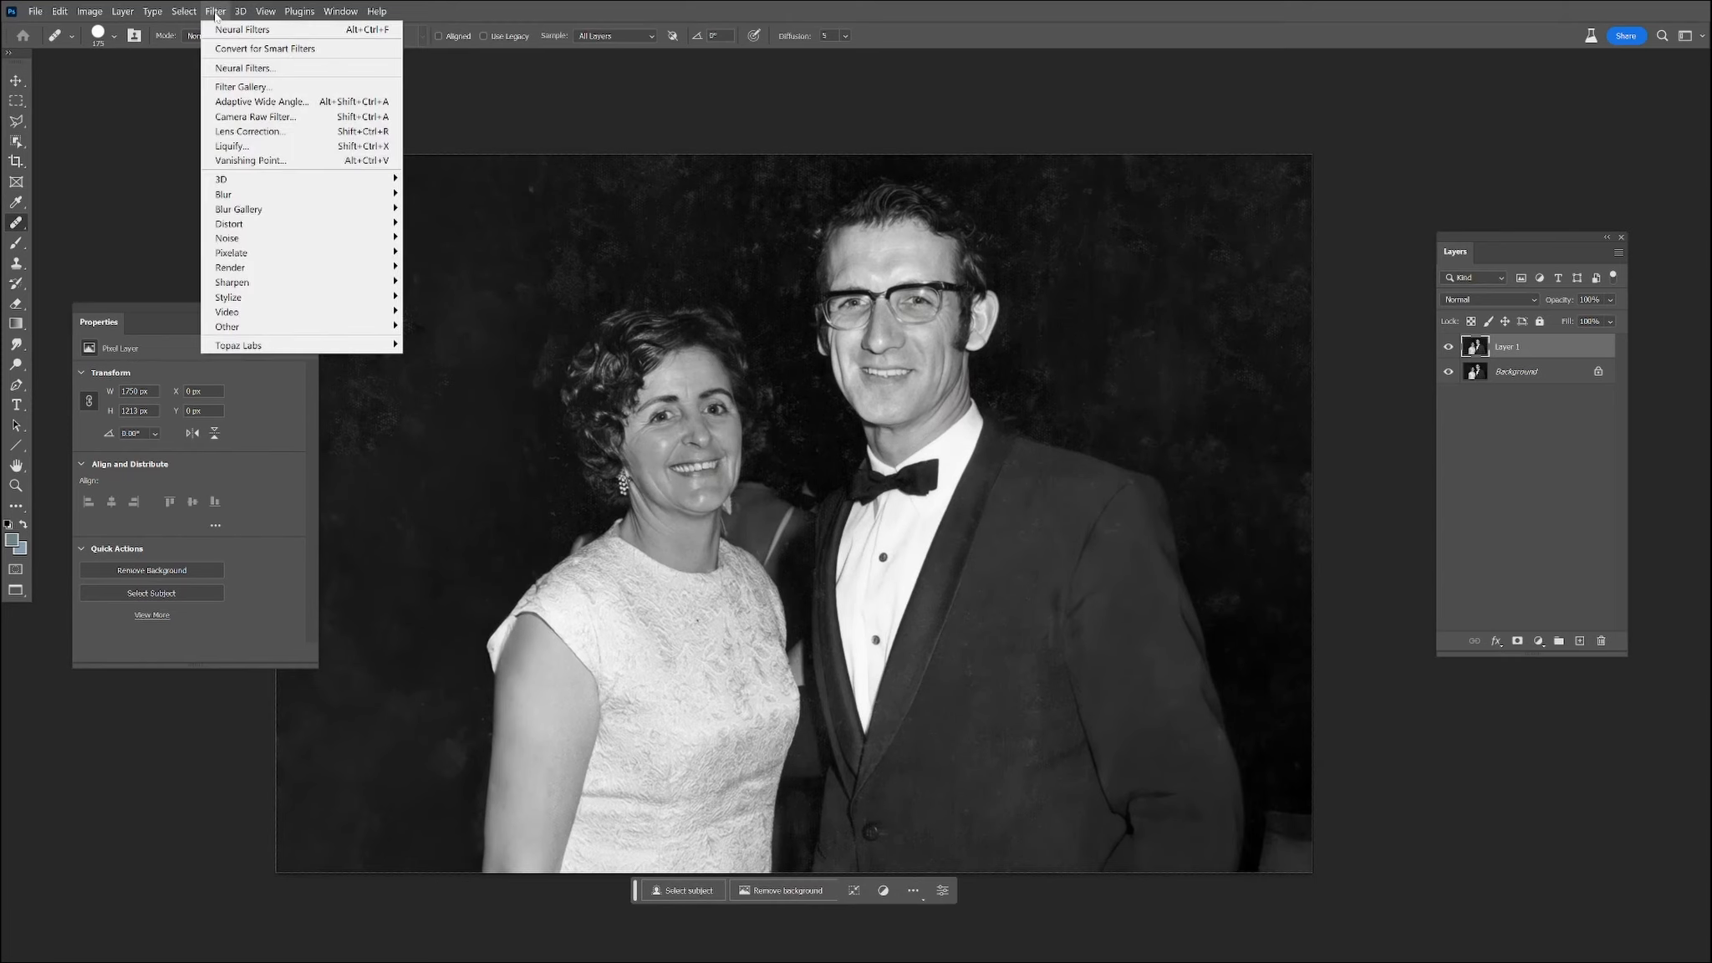
{"action": "left_click", "coordinate": [243, 69]}
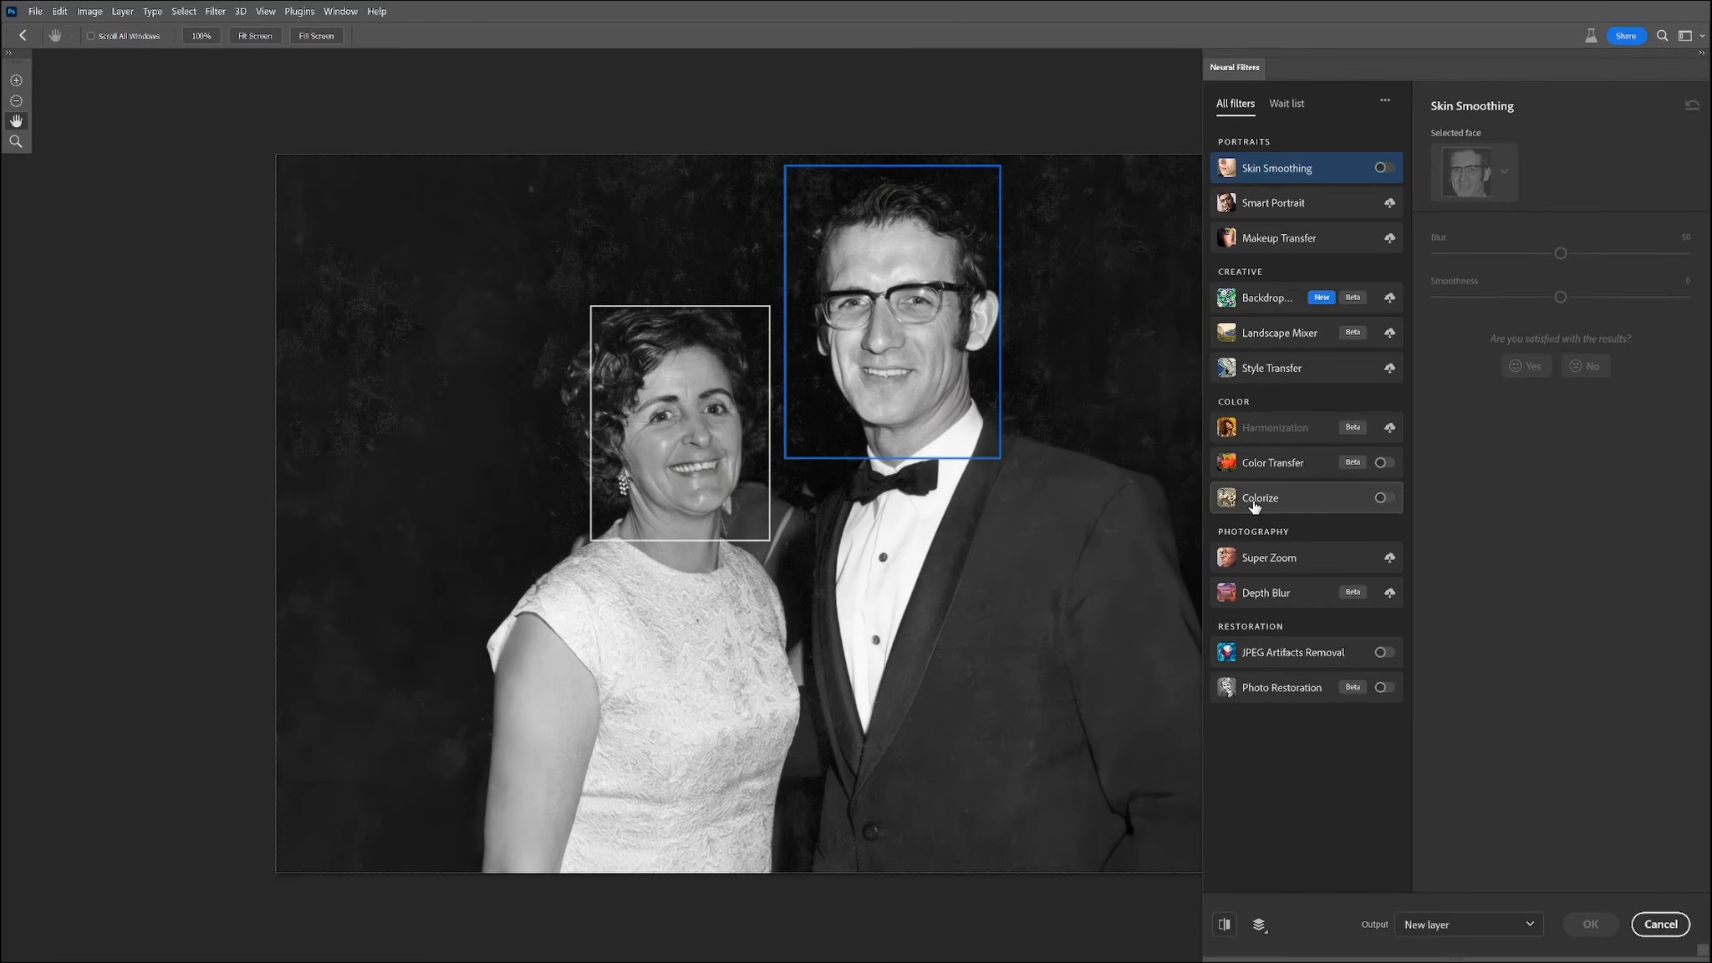
{"action": "left_click", "coordinate": [1381, 497]}
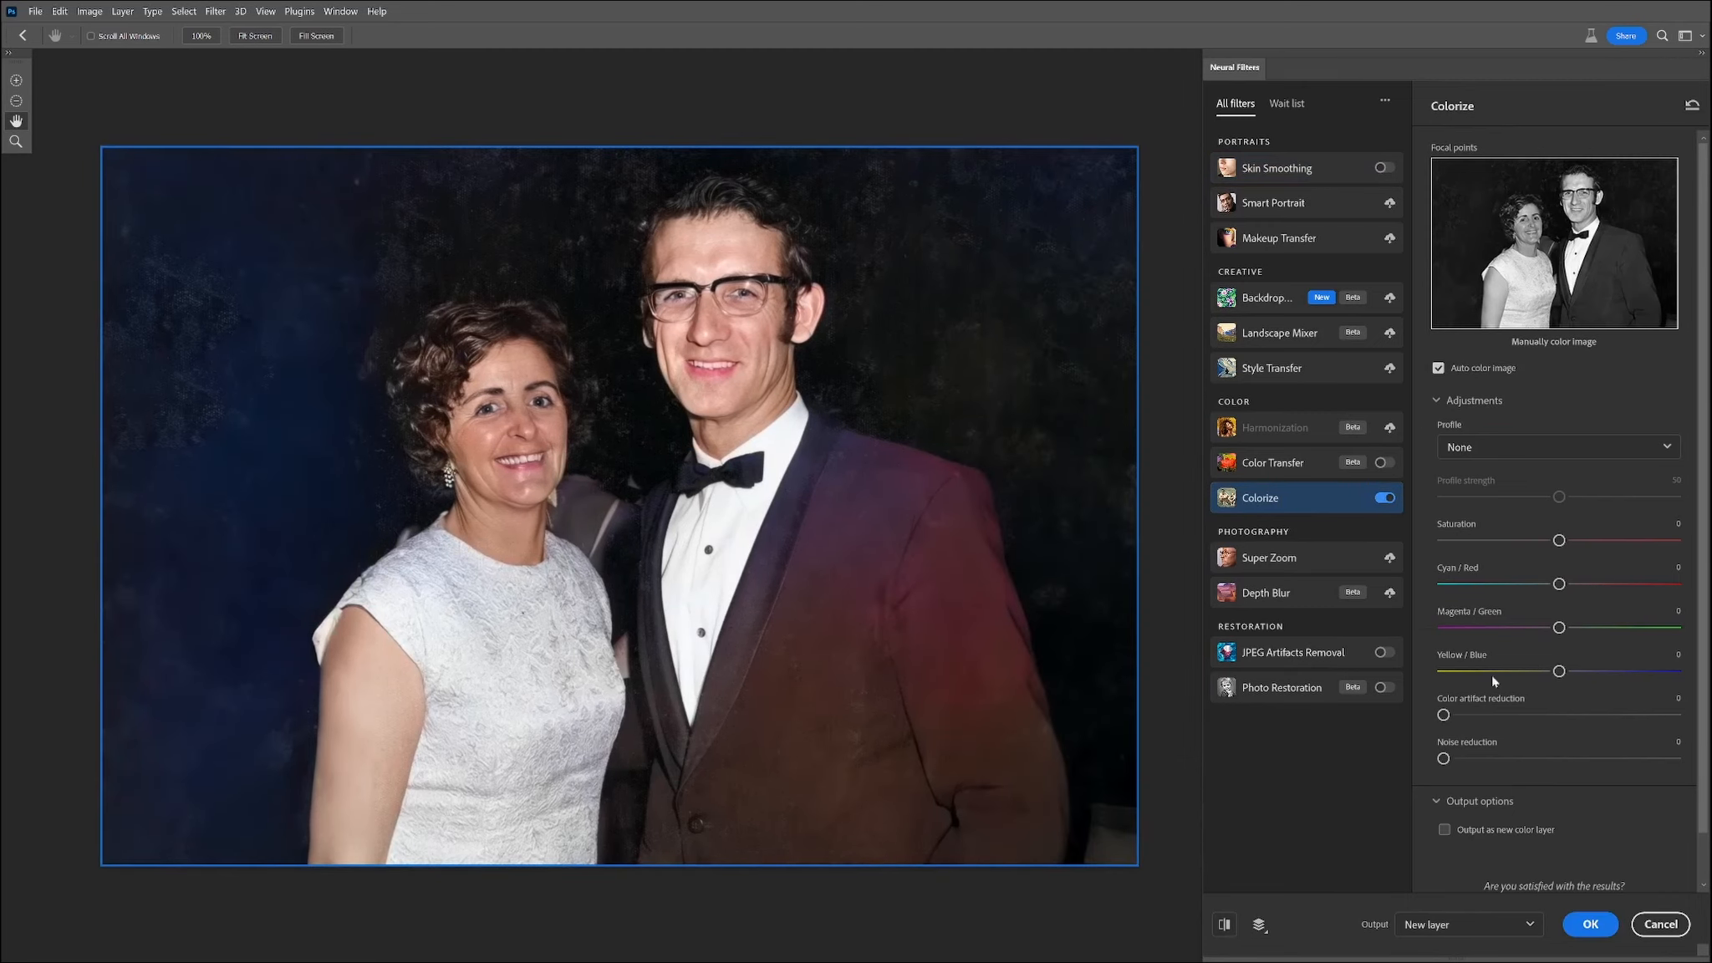
{"action": "left_click", "coordinate": [1445, 829]}
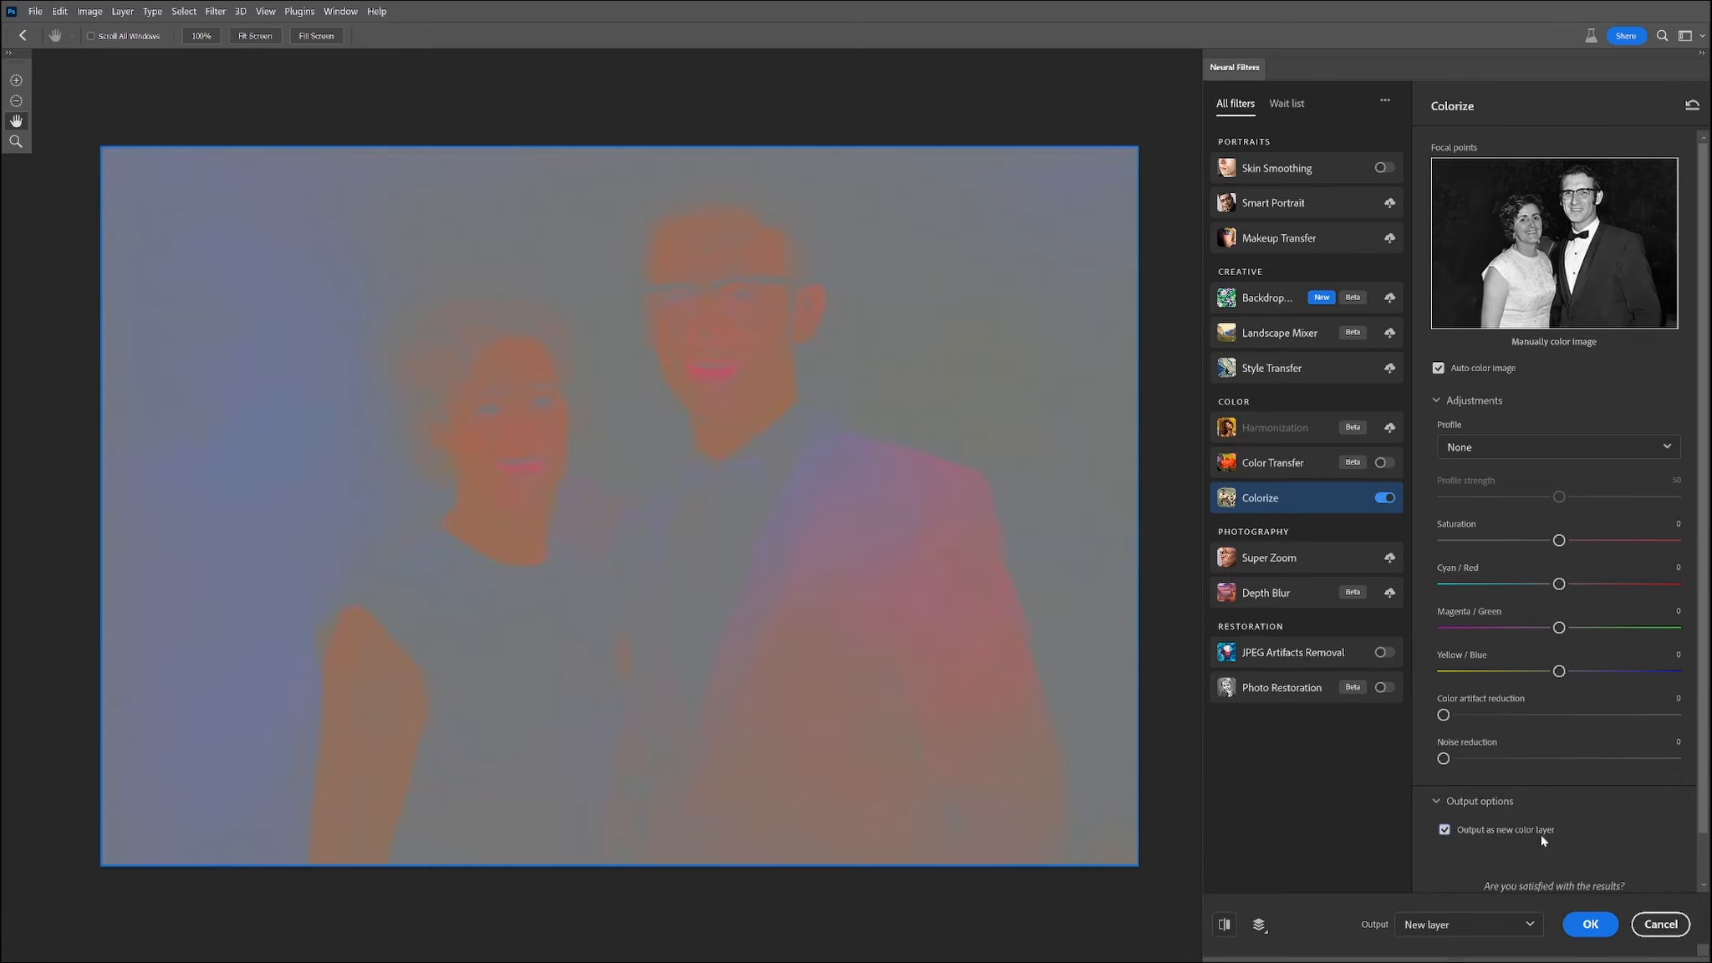
{"action": "left_click", "coordinate": [1592, 927]}
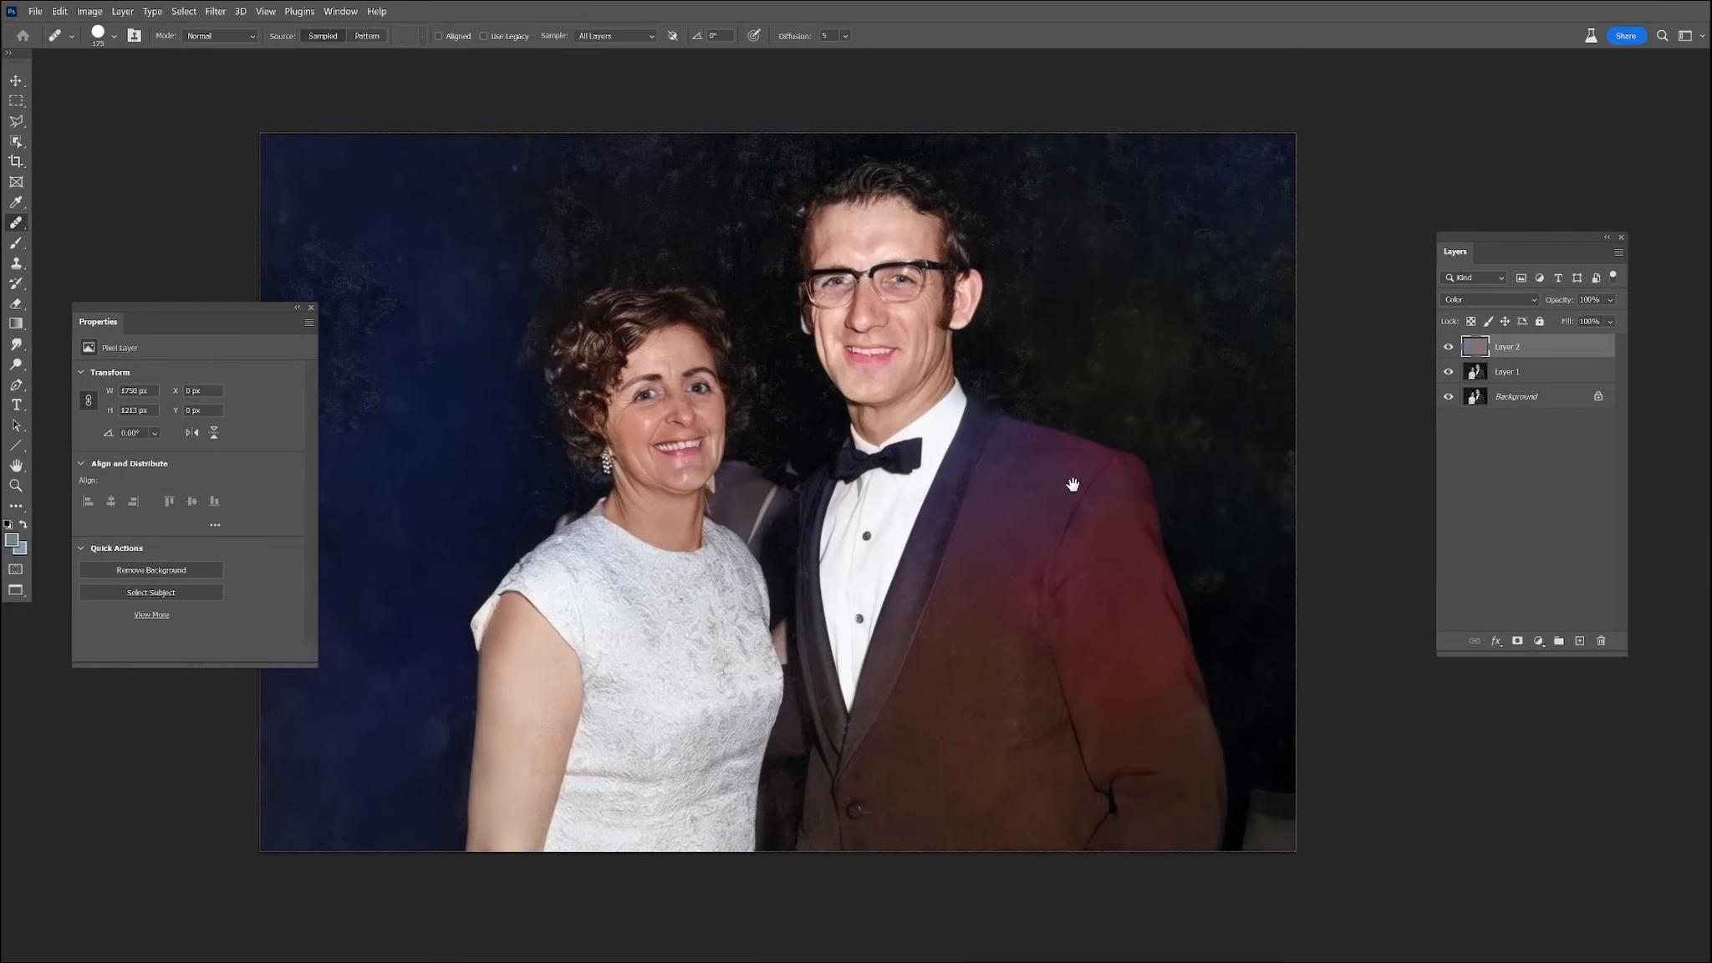
Step: Set the Eyedropper to sample from the current layer only
{"action": "left_click_drag", "start_coordinate": [1073, 485], "coordinate": [1129, 485]}
{"action": "left_click", "coordinate": [15, 202]}
{"action": "left_click", "coordinate": [358, 37]}
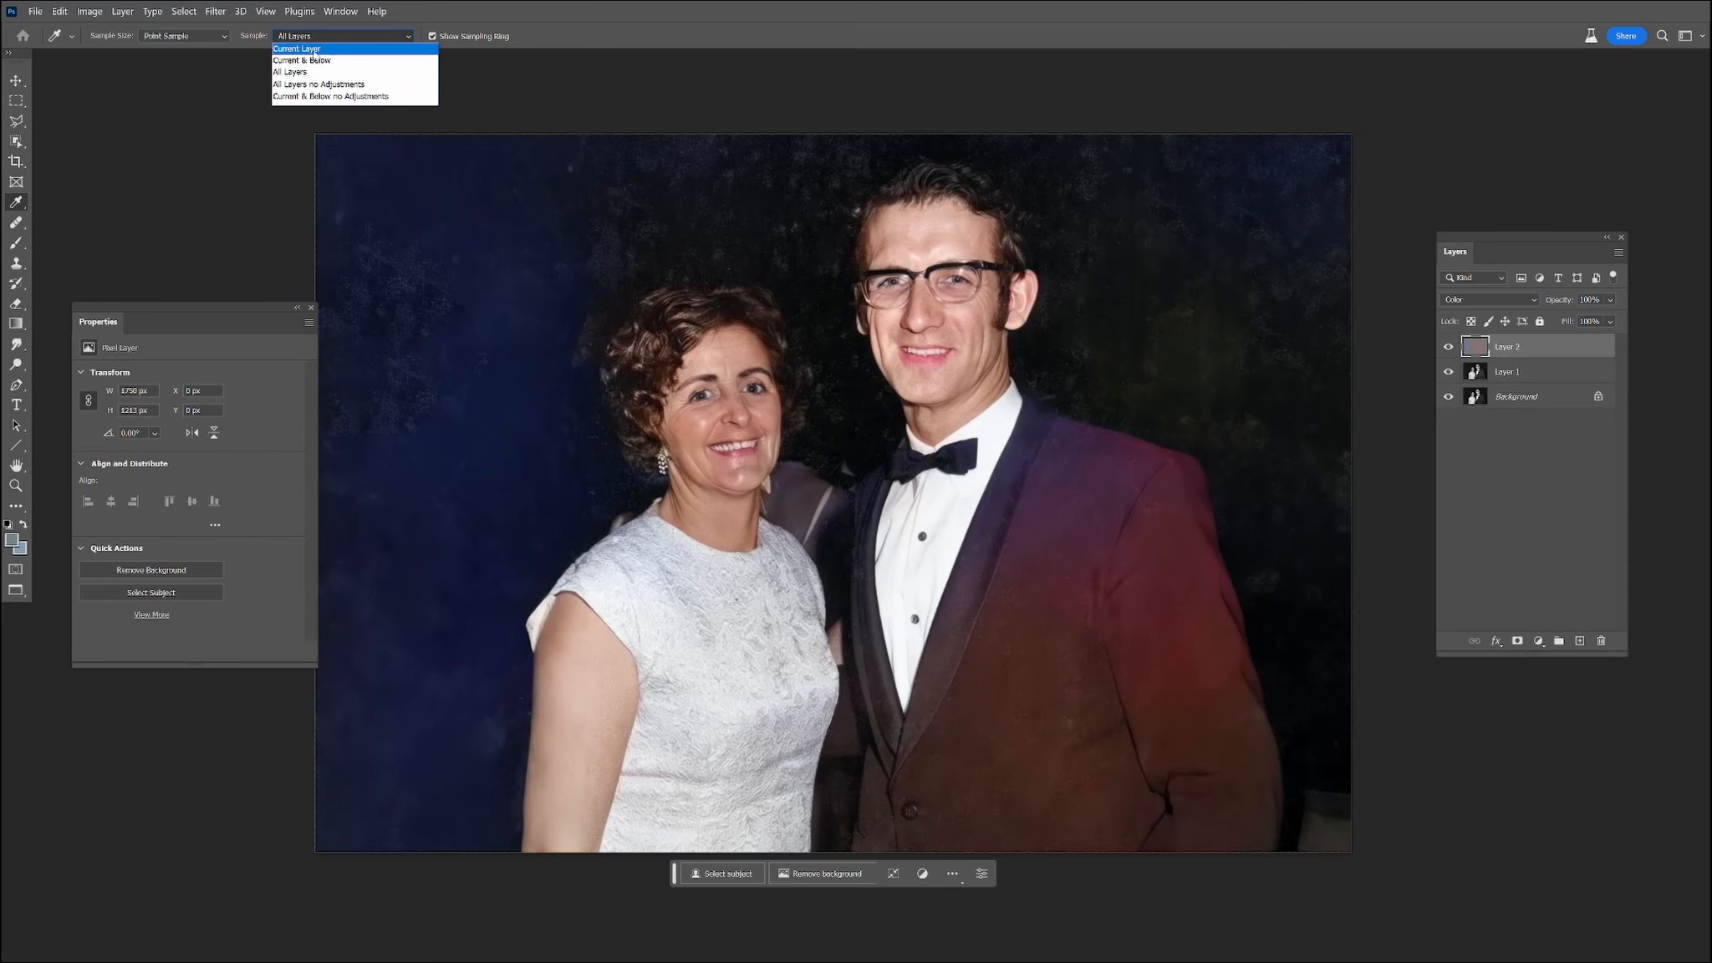
{"action": "left_click", "coordinate": [315, 49]}
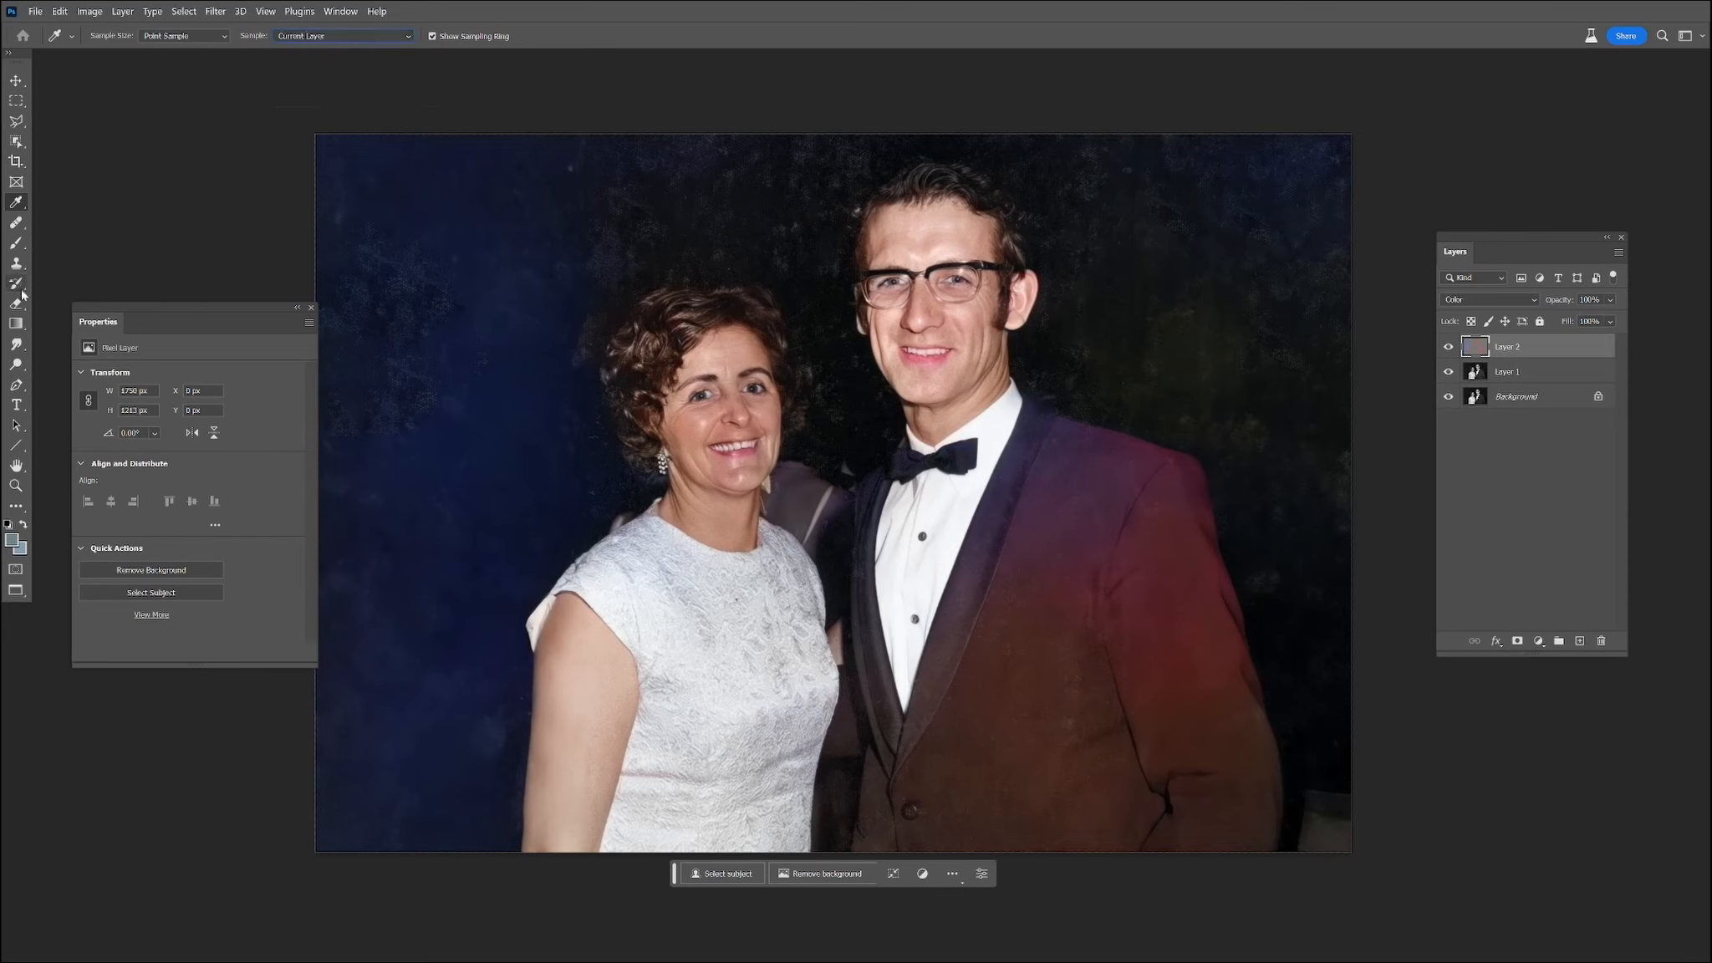
Step: Neutralize the blue cast in the background on the color layer with the Brush, raising its opacity to 100%
{"action": "left_click", "coordinate": [16, 249]}
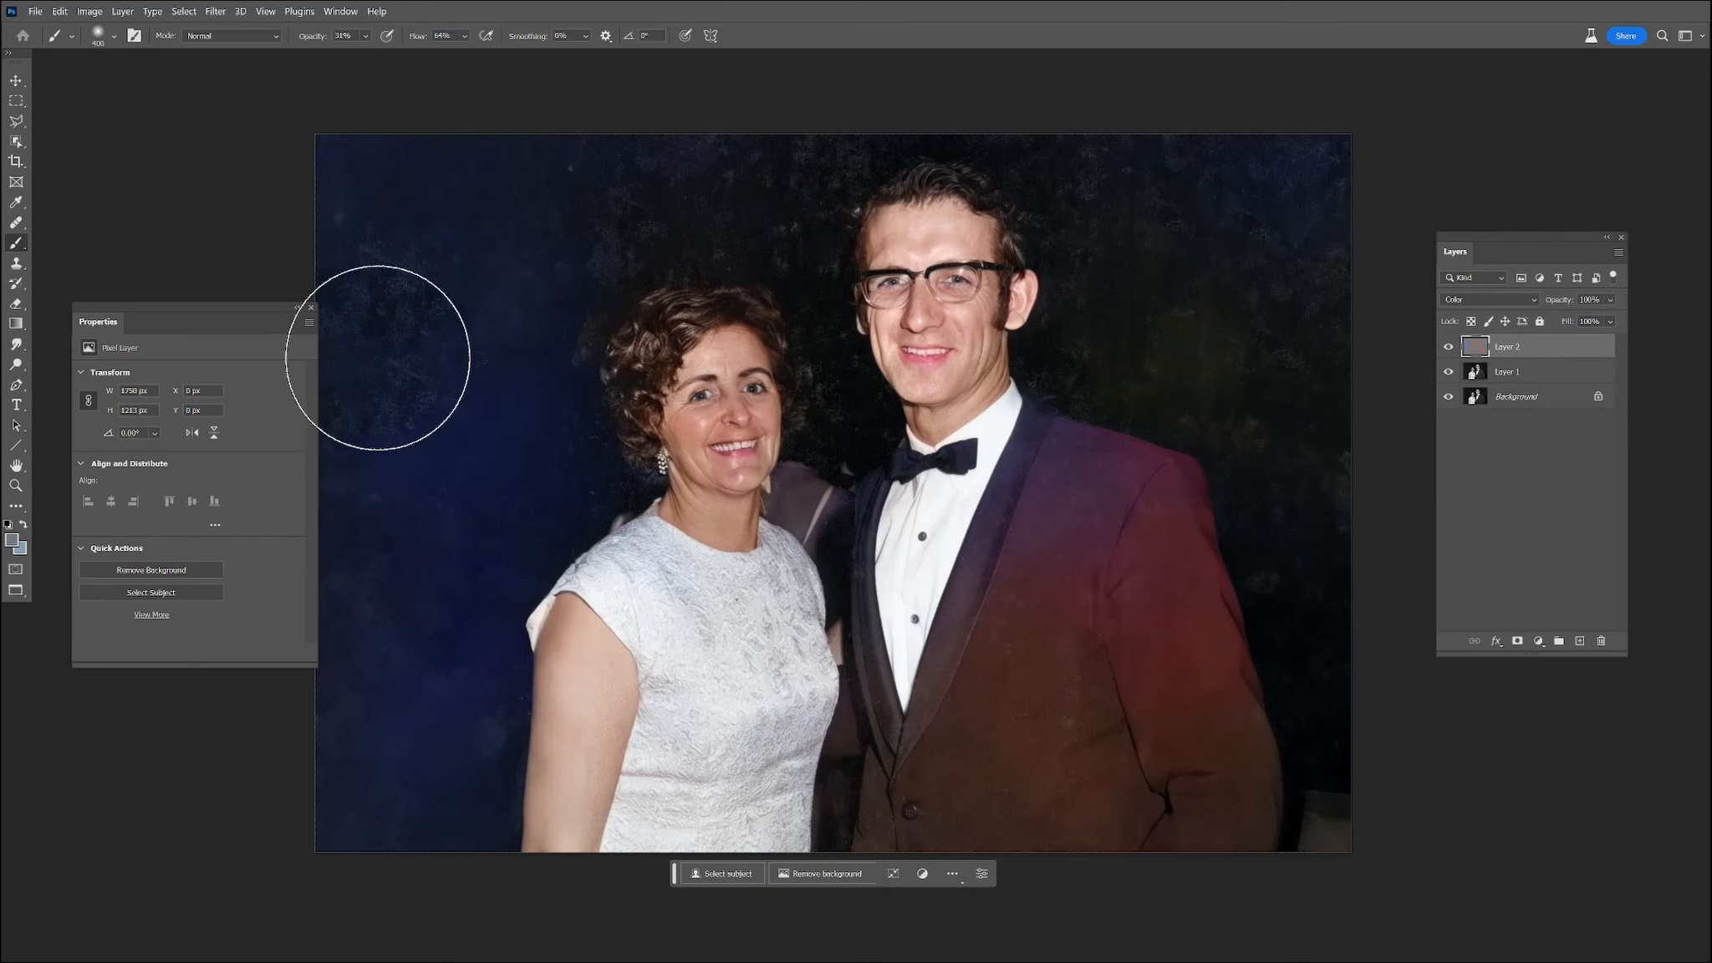
{"action": "left_click", "coordinate": [367, 37]}
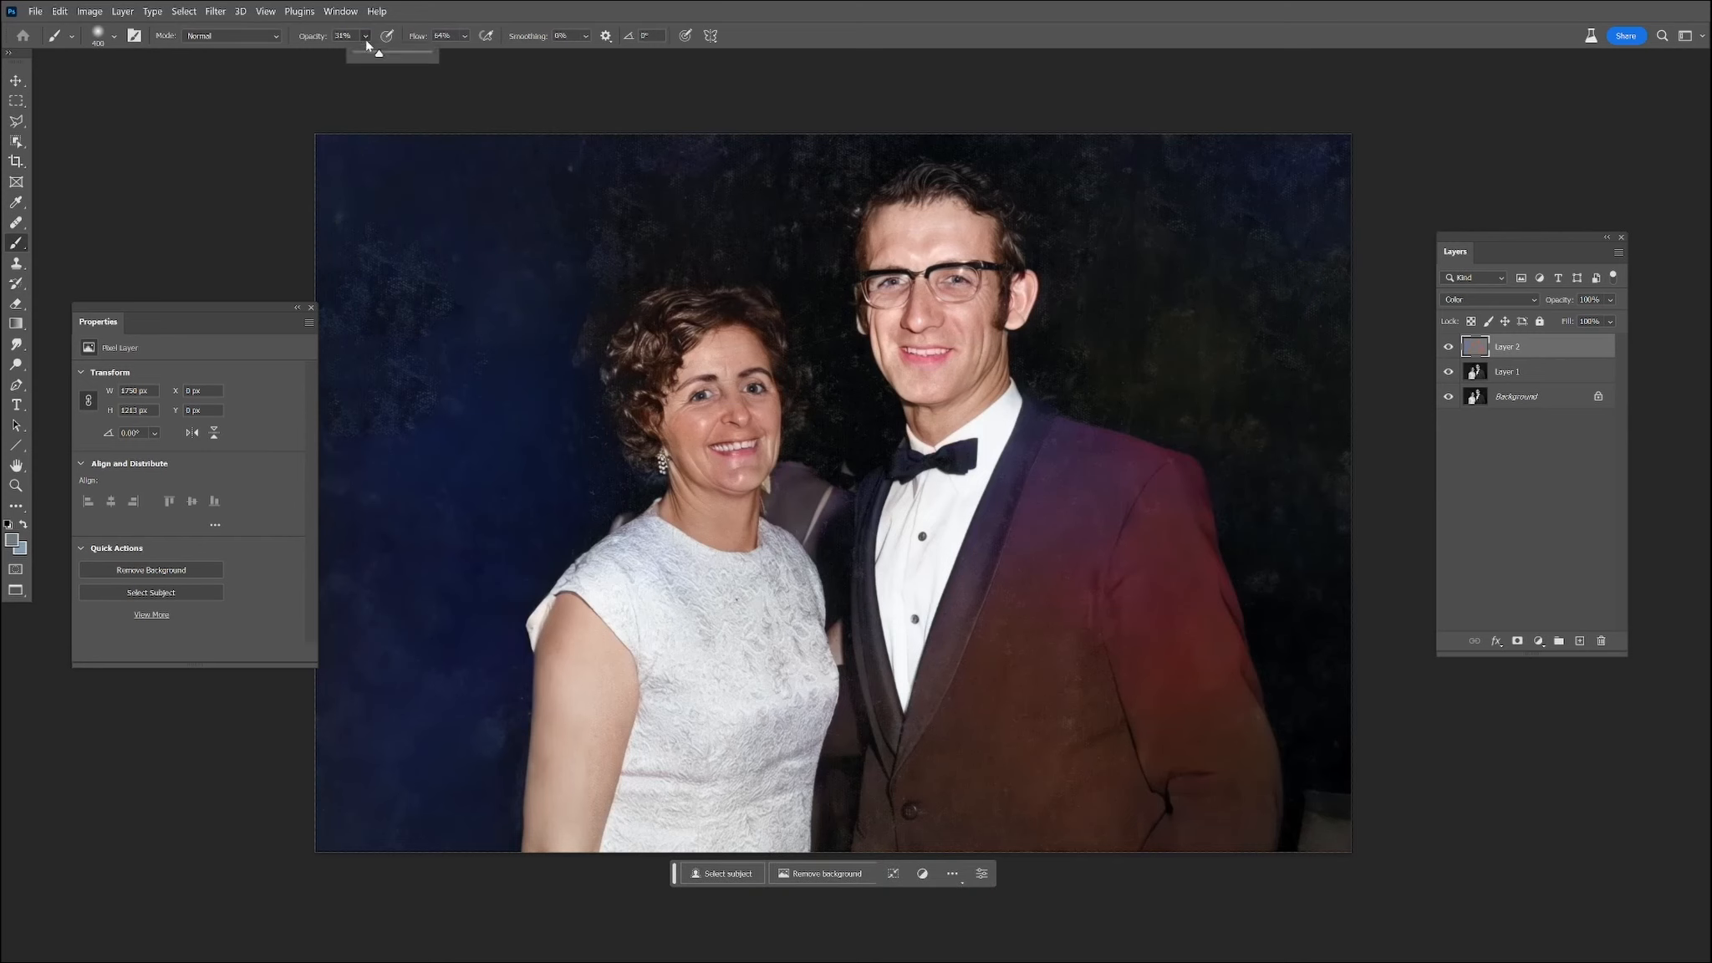
{"action": "left_click_drag", "start_coordinate": [398, 56], "coordinate": [400, 57]}
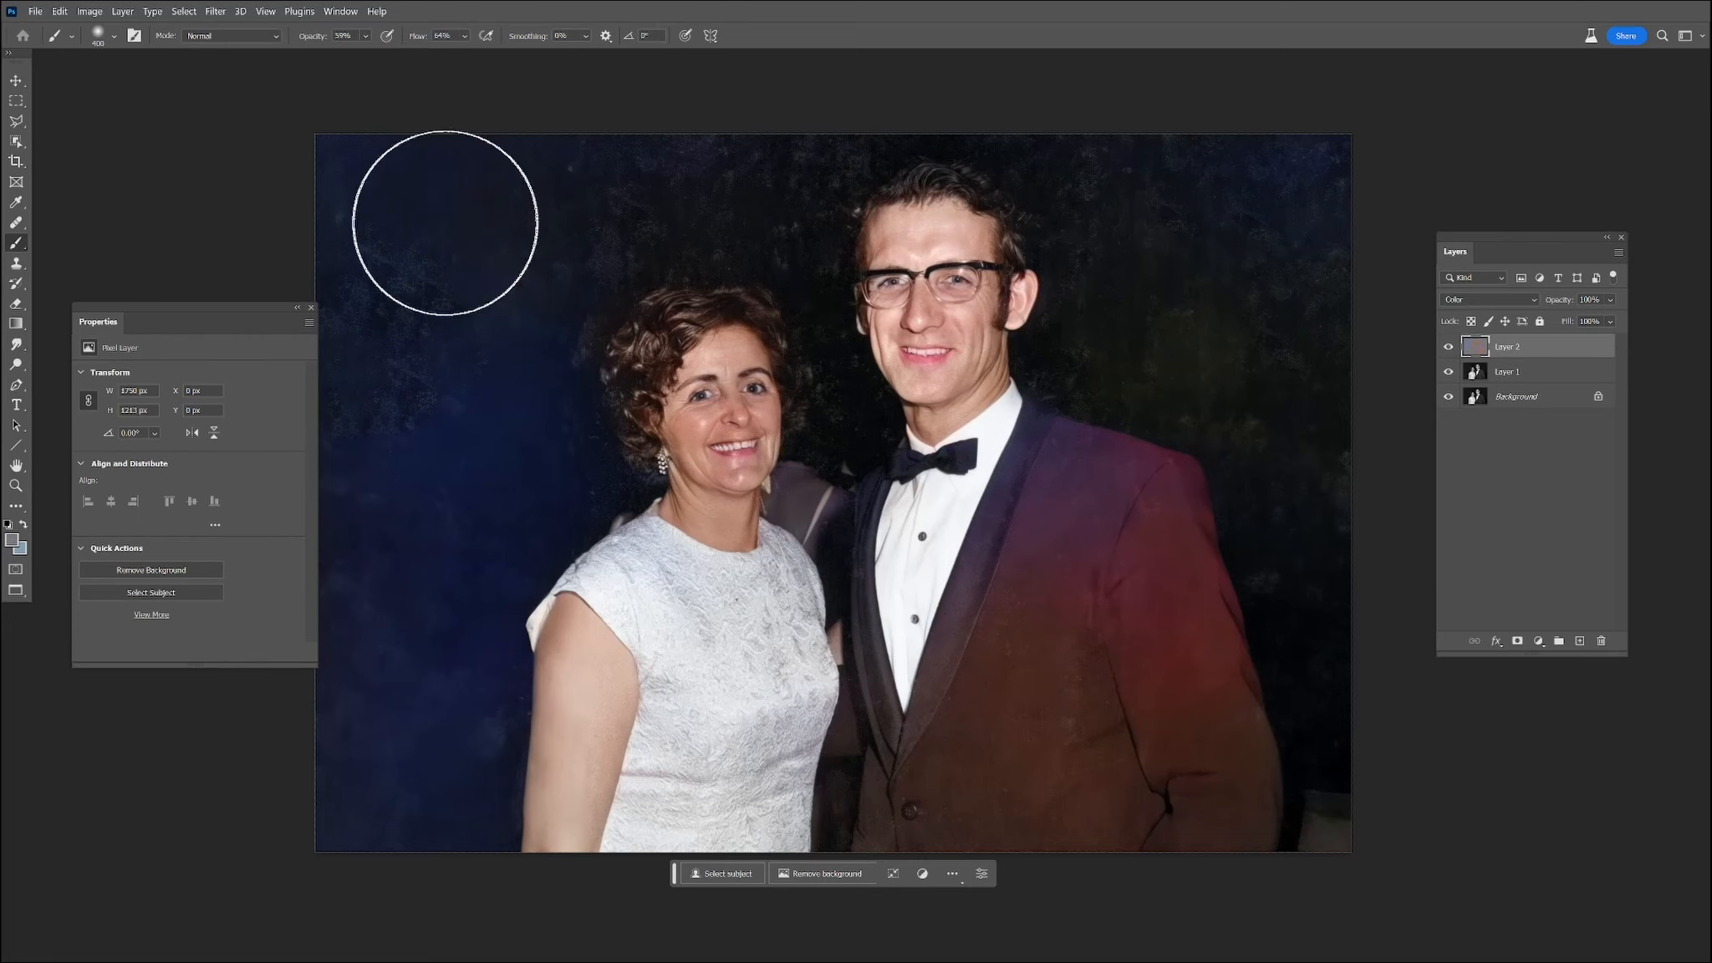
{"action": "mouse_move", "coordinate": [458, 325]}
{"action": "left_mouse_down"}
{"action": "mouse_move", "coordinate": [505, 440]}
{"action": "mouse_move", "coordinate": [535, 447]}
{"action": "mouse_move", "coordinate": [494, 364]}
{"action": "mouse_move", "coordinate": [517, 381]}
{"action": "mouse_move", "coordinate": [392, 290]}
{"action": "mouse_move", "coordinate": [412, 280]}
{"action": "mouse_move", "coordinate": [361, 729]}
{"action": "mouse_move", "coordinate": [425, 657]}
{"action": "mouse_move", "coordinate": [421, 757]}
{"action": "mouse_move", "coordinate": [411, 417]}
{"action": "left_mouse_up"}
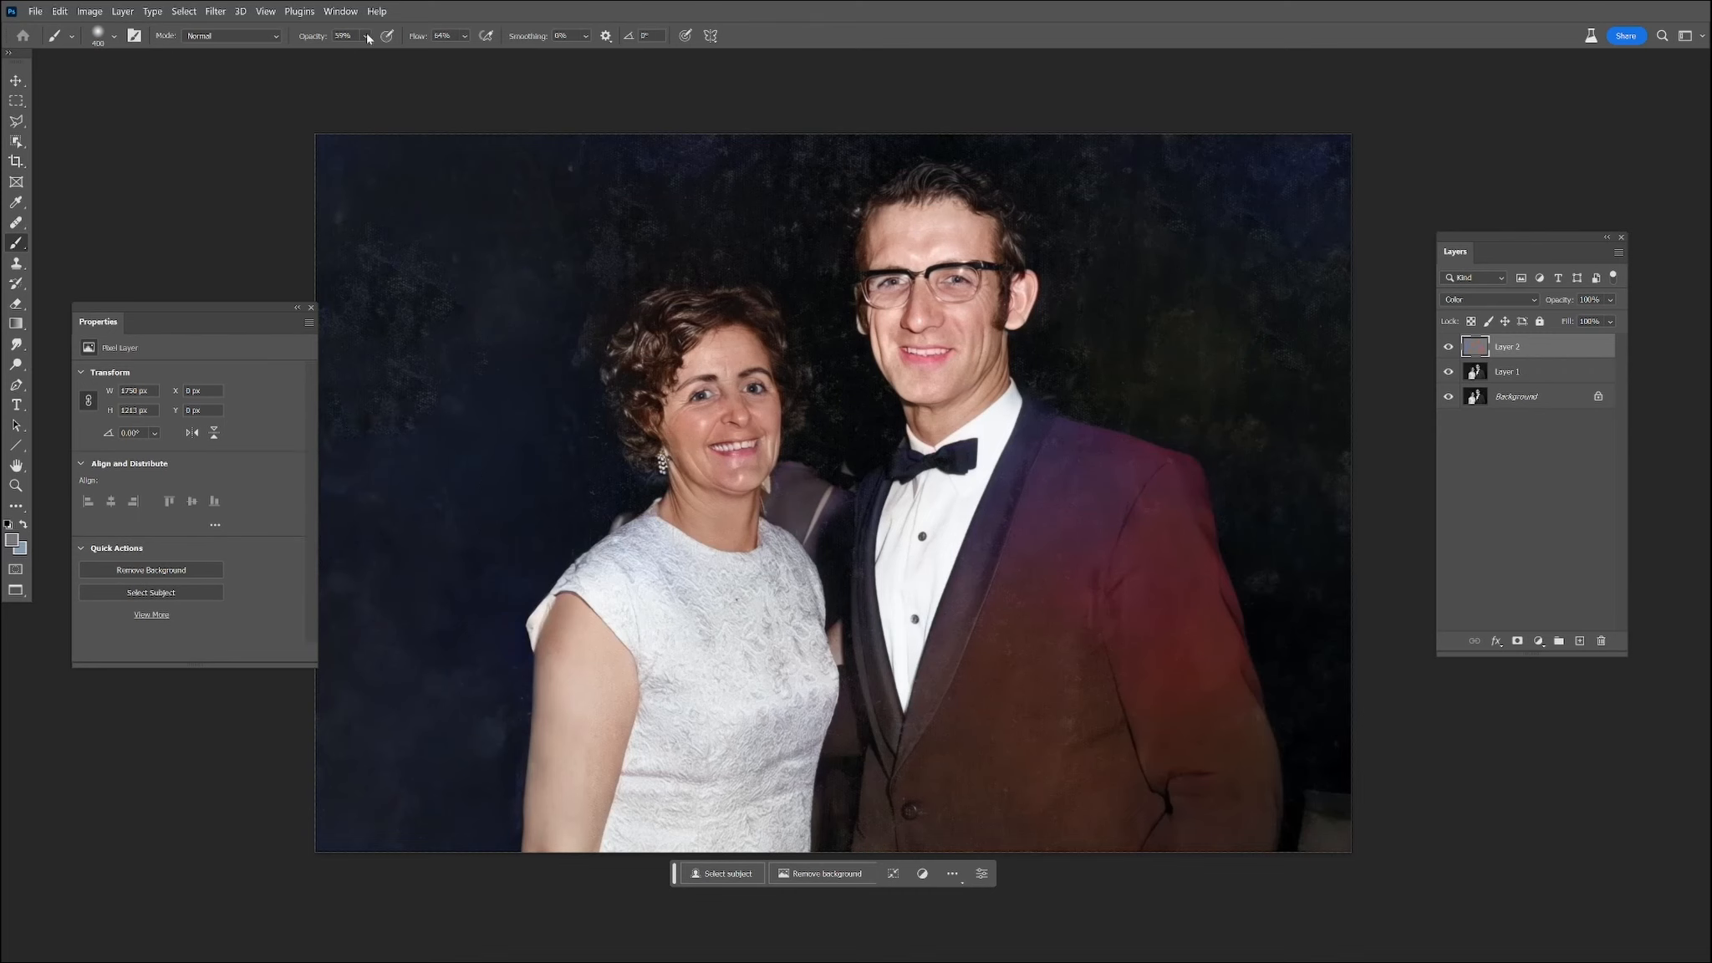
{"action": "left_click_drag", "start_coordinate": [397, 55], "coordinate": [422, 55]}
{"action": "mouse_move", "coordinate": [484, 251]}
{"action": "left_mouse_down"}
{"action": "mouse_move", "coordinate": [466, 304]}
{"action": "mouse_move", "coordinate": [488, 441]}
{"action": "mouse_move", "coordinate": [532, 473]}
{"action": "mouse_move", "coordinate": [418, 594]}
{"action": "mouse_move", "coordinate": [436, 731]}
{"action": "mouse_move", "coordinate": [402, 605]}
{"action": "left_mouse_up"}
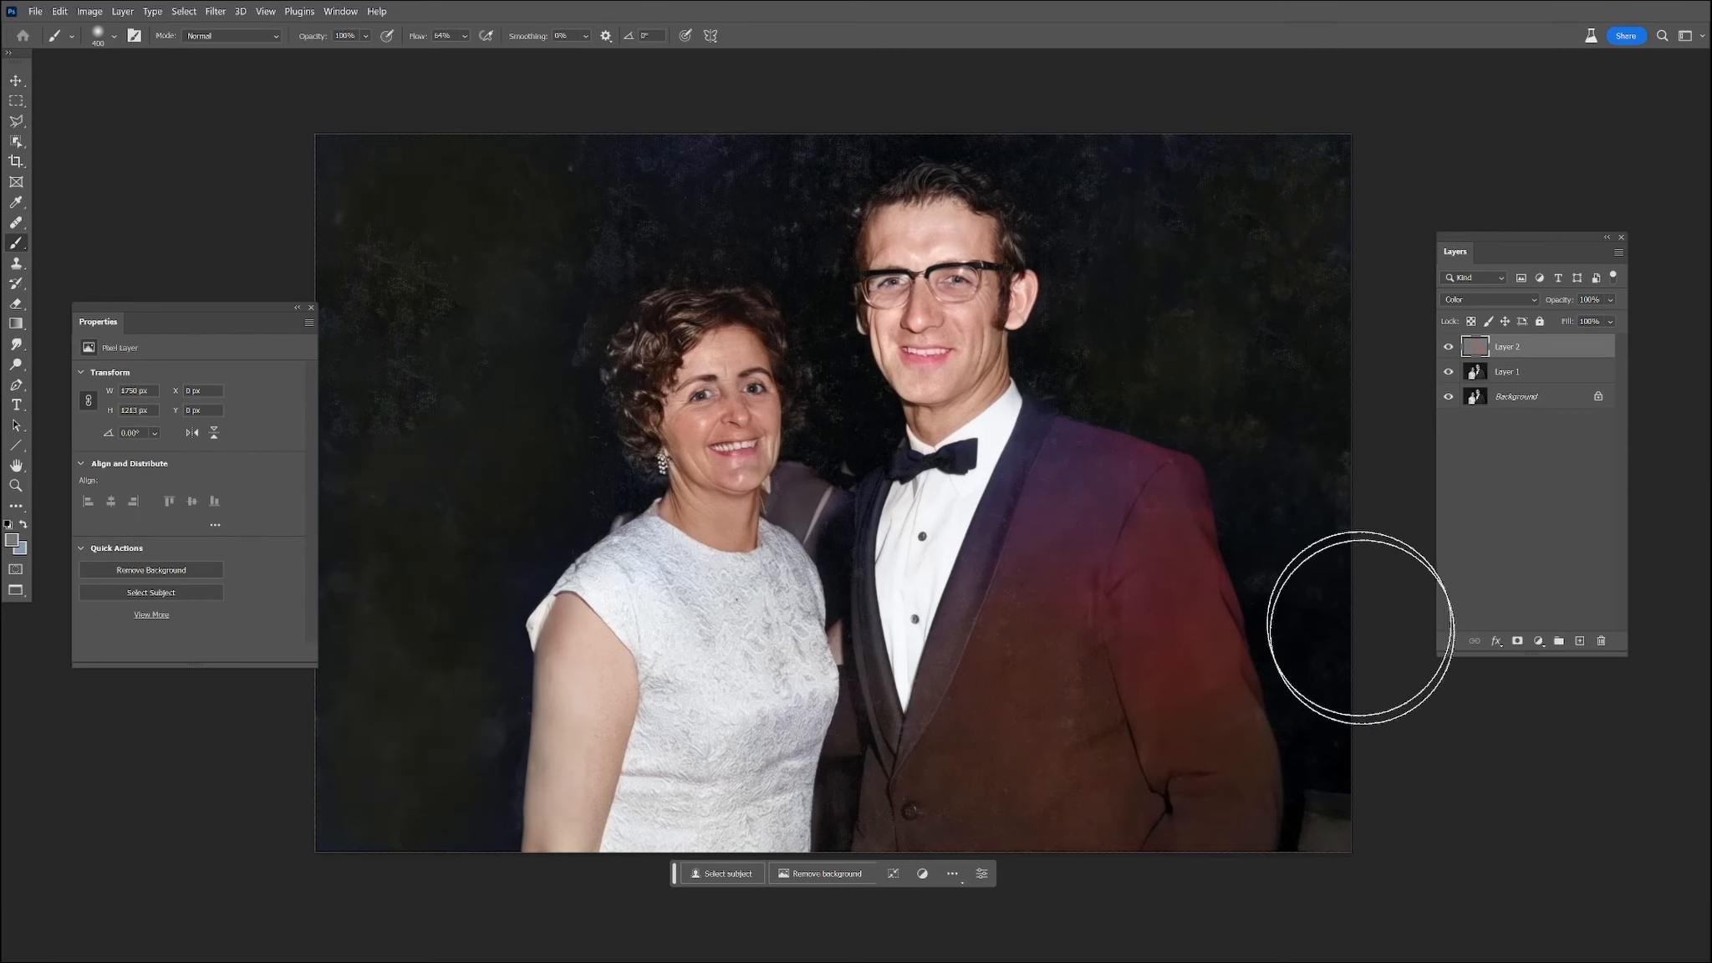
Step: Paint the man's reddish jacket with a purple tone, then choose a muted blue-violet brush color in the Color panel
{"action": "mouse_move", "coordinate": [1055, 451]}
{"action": "left_mouse_down"}
{"action": "mouse_move", "coordinate": [1062, 604]}
{"action": "mouse_move", "coordinate": [956, 814]}
{"action": "mouse_move", "coordinate": [1129, 701]}
{"action": "left_mouse_up"}
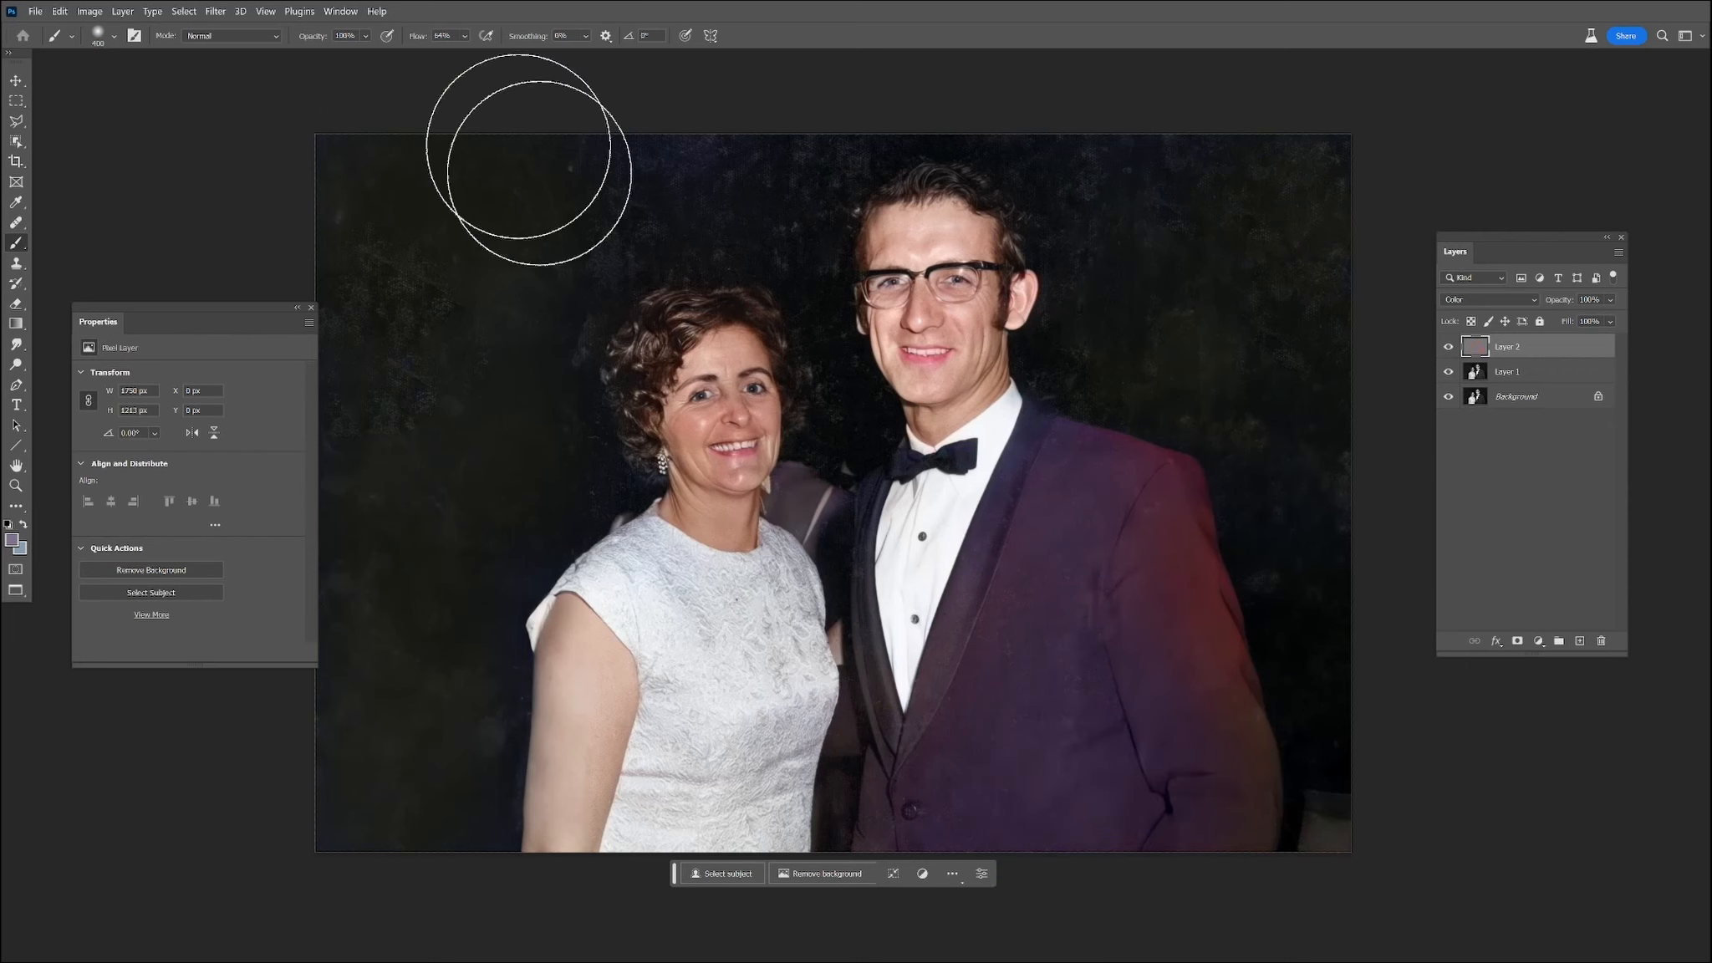
{"action": "left_click", "coordinate": [341, 11]}
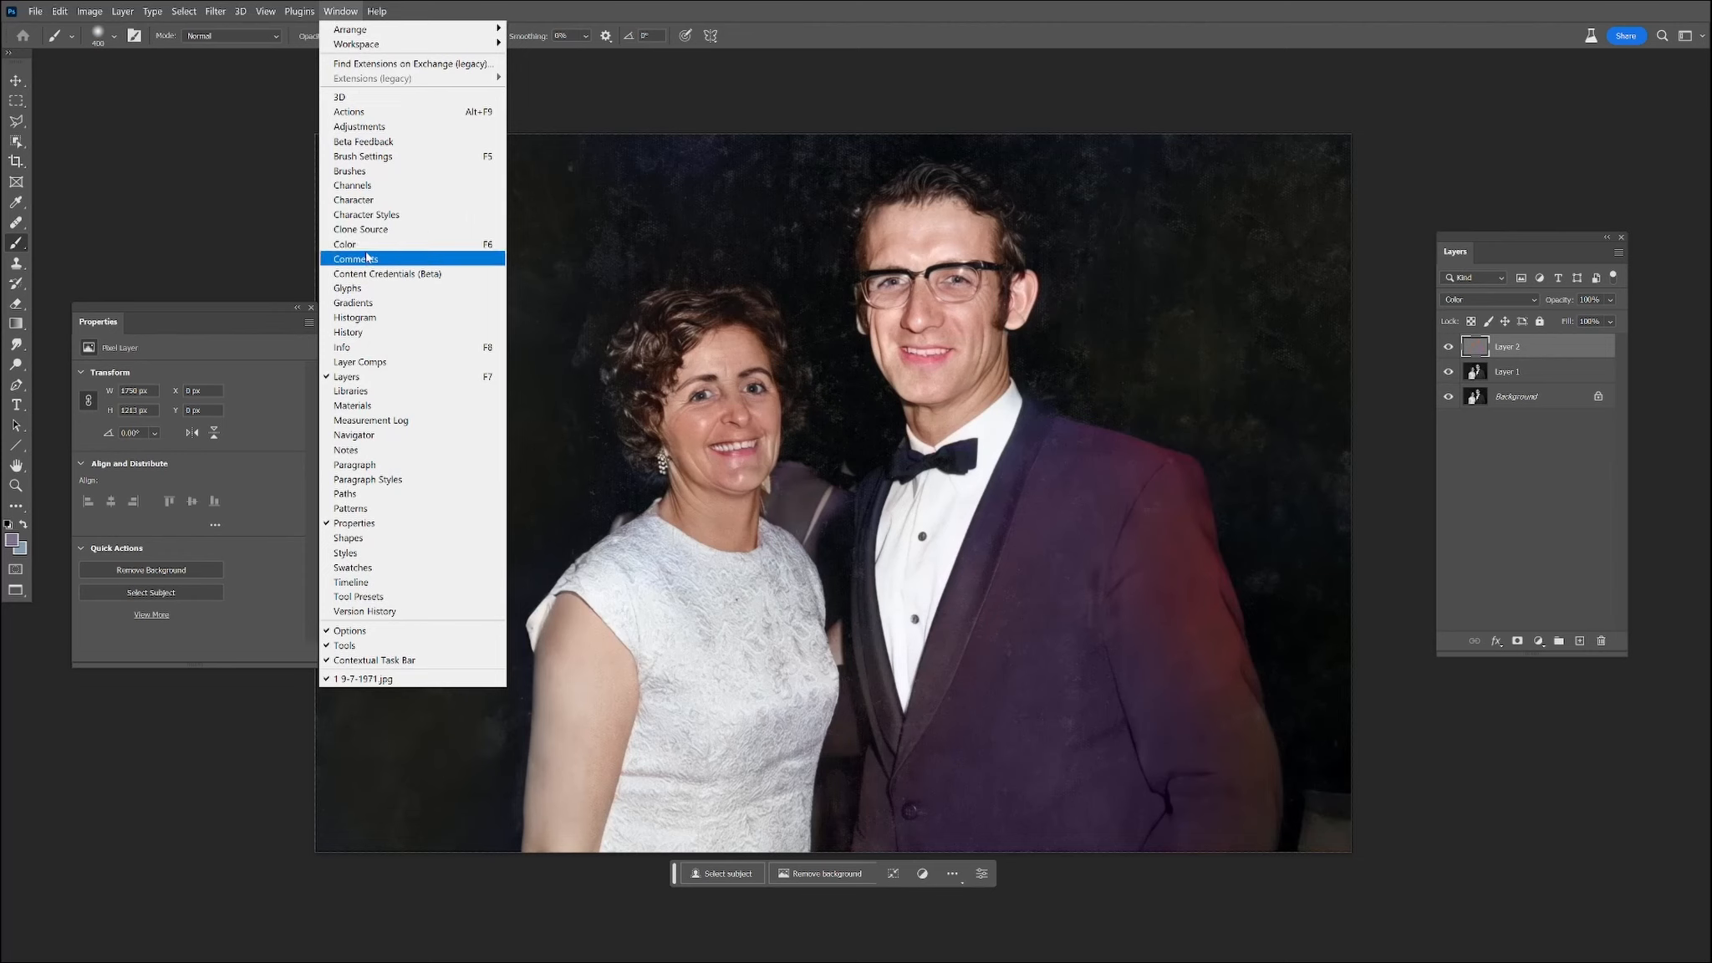
{"action": "left_click", "coordinate": [363, 243]}
{"action": "left_click_drag", "start_coordinate": [109, 660], "coordinate": [209, 321]}
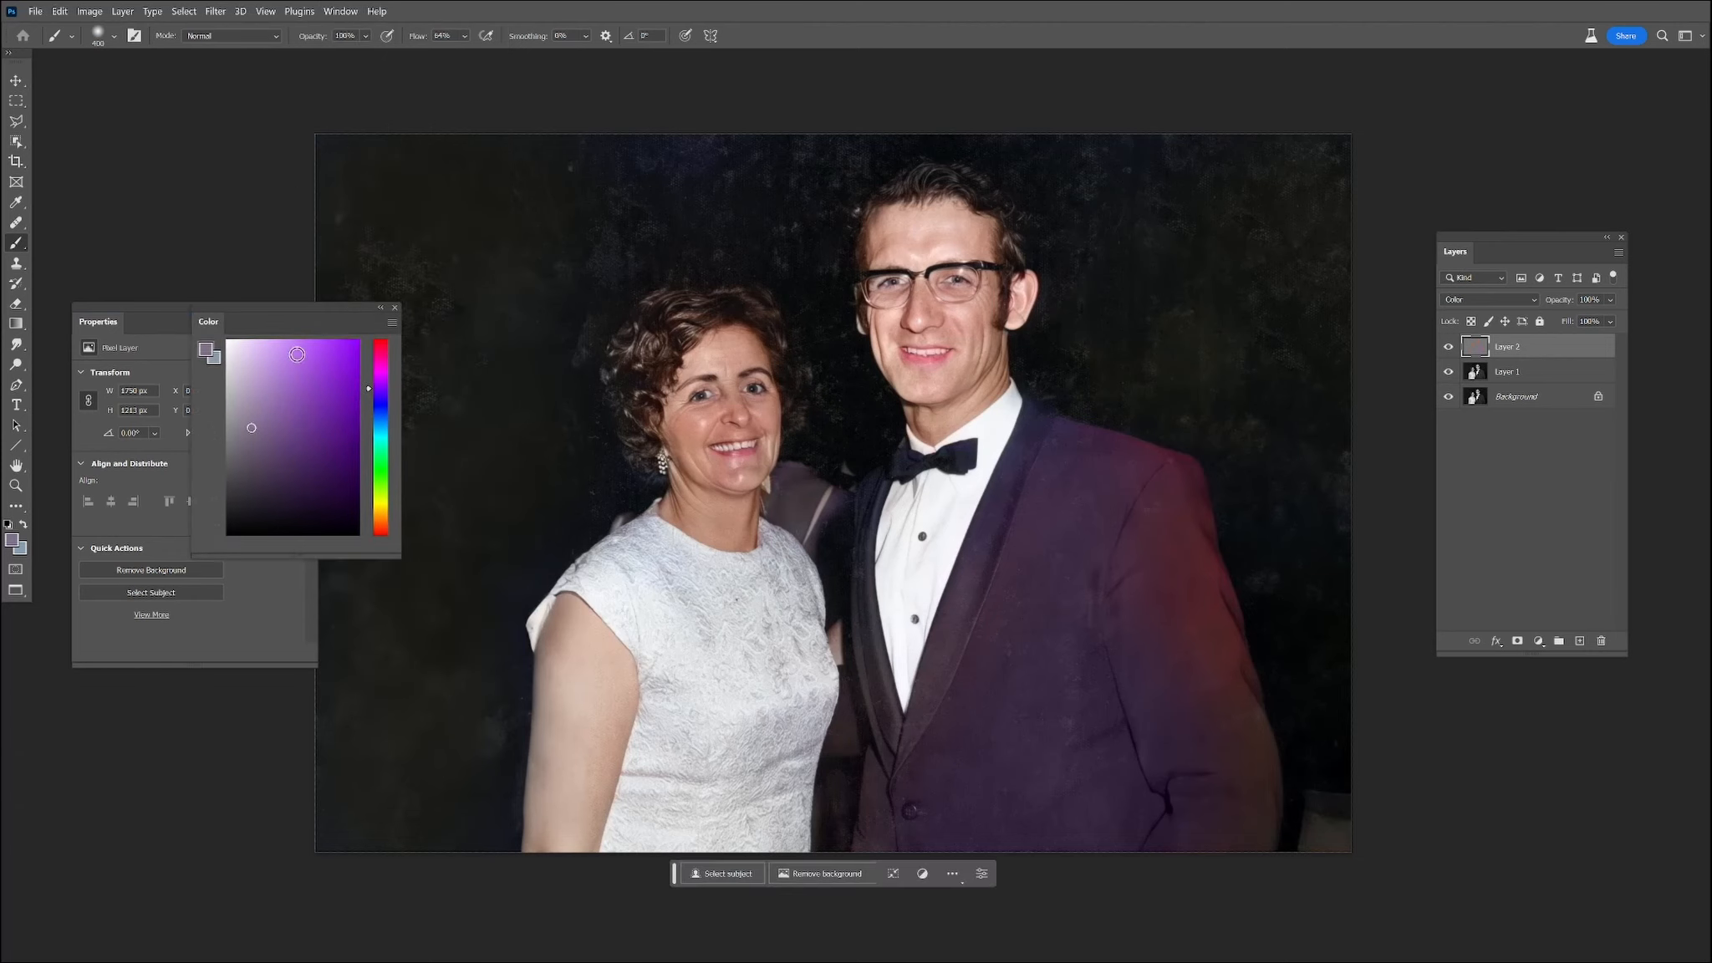
{"action": "left_click_drag", "start_coordinate": [369, 389], "coordinate": [368, 397]}
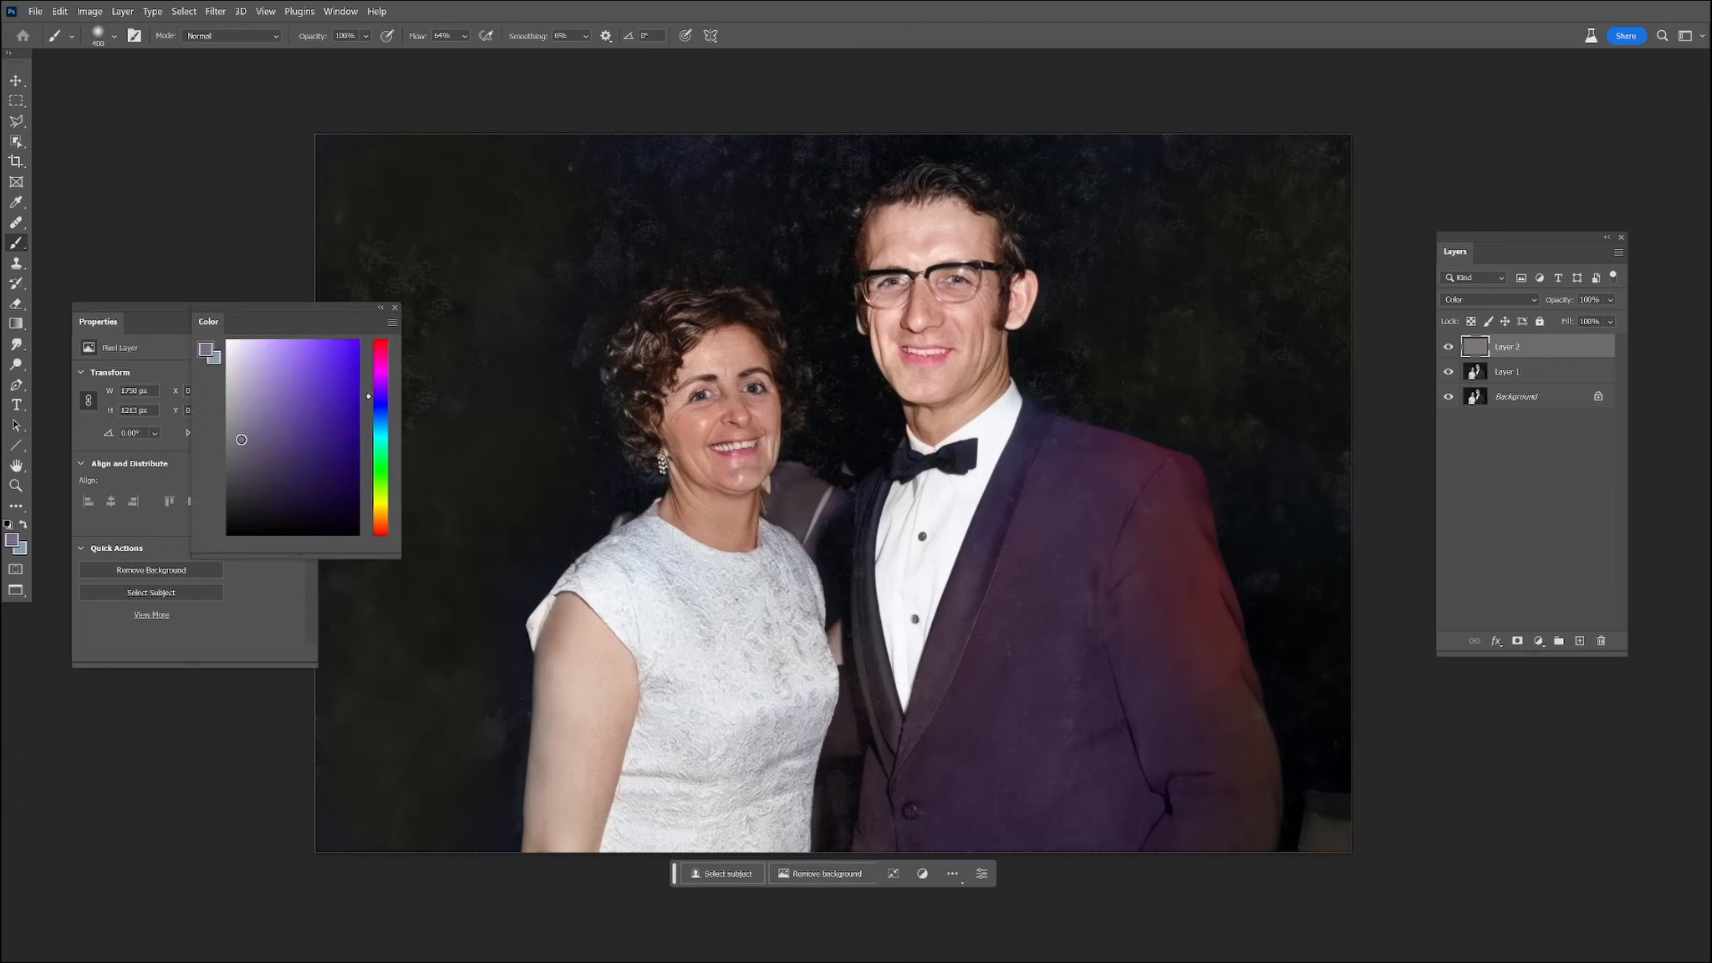
Step: Recolor the whole jacket with the muted blue-violet, using a smaller brush for the sleeve edges and lapels
{"action": "mouse_move", "coordinate": [1045, 551]}
{"action": "left_mouse_down"}
{"action": "mouse_move", "coordinate": [1072, 512]}
{"action": "mouse_move", "coordinate": [1116, 520]}
{"action": "mouse_move", "coordinate": [1198, 805]}
{"action": "mouse_move", "coordinate": [1156, 774]}
{"action": "mouse_move", "coordinate": [946, 849]}
{"action": "mouse_move", "coordinate": [960, 858]}
{"action": "mouse_move", "coordinate": [1145, 818]}
{"action": "mouse_move", "coordinate": [1085, 590]}
{"action": "left_mouse_up"}
{"action": "key", "text": "["}
{"action": "key", "text": "["}
{"action": "key", "text": "["}
{"action": "key", "text": "["}
{"action": "key", "text": "["}
{"action": "key", "text": "["}
{"action": "key", "text": "["}
{"action": "mouse_move", "coordinate": [1210, 548]}
{"action": "left_mouse_down"}
{"action": "mouse_move", "coordinate": [1192, 619]}
{"action": "mouse_move", "coordinate": [1243, 734]}
{"action": "mouse_move", "coordinate": [1151, 808]}
{"action": "left_mouse_up"}
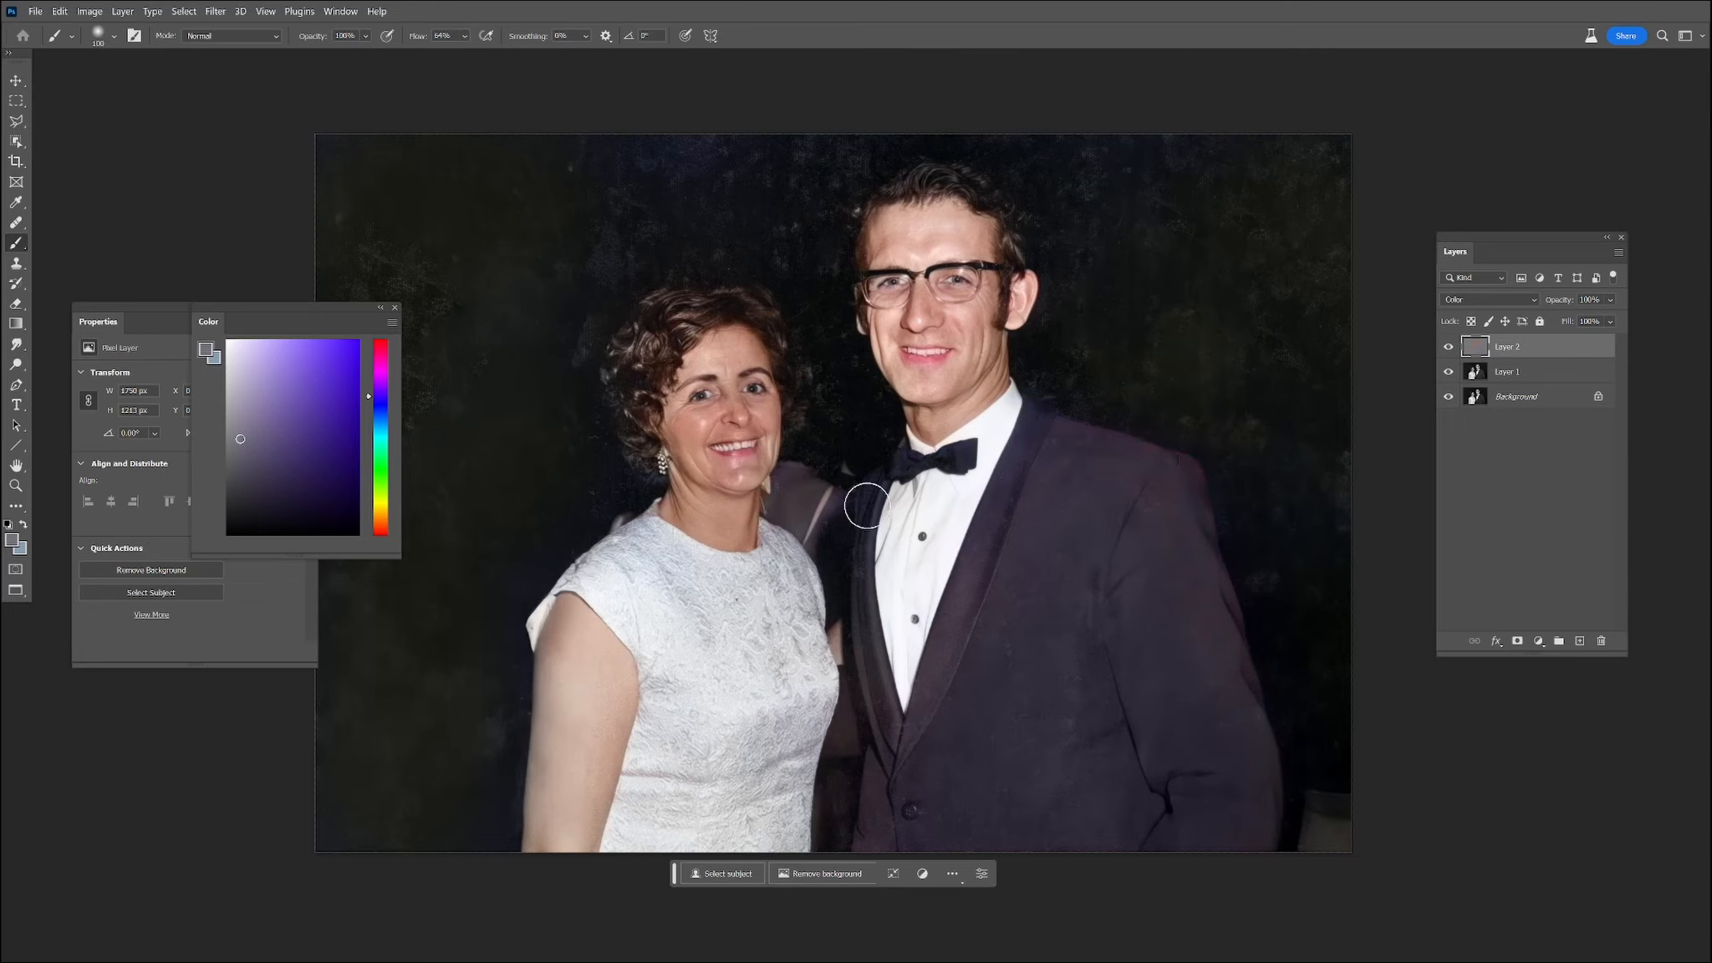
{"action": "mouse_move", "coordinate": [886, 715]}
{"action": "left_mouse_down"}
{"action": "mouse_move", "coordinate": [876, 865]}
{"action": "mouse_move", "coordinate": [856, 658]}
{"action": "left_mouse_up"}
Step: Pick a soft pinkish purple and tint the woman's white dress with it
{"action": "left_click_drag", "start_coordinate": [381, 399], "coordinate": [380, 383]}
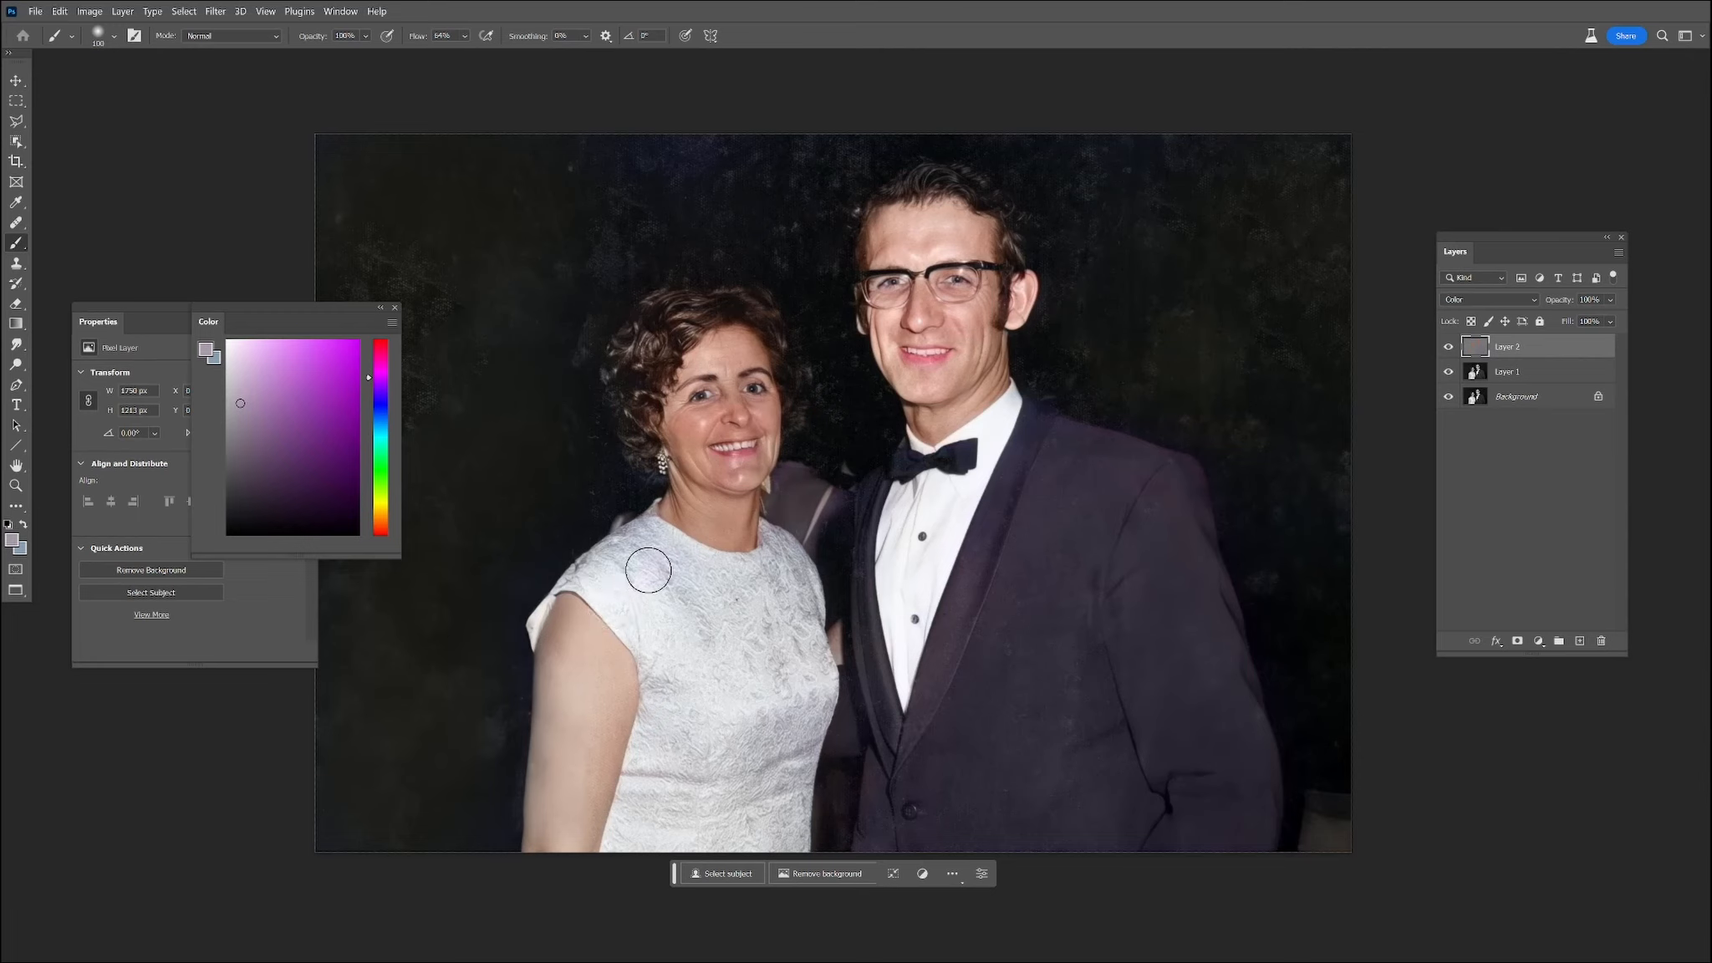
{"action": "mouse_move", "coordinate": [652, 542]}
{"action": "left_mouse_down"}
{"action": "mouse_move", "coordinate": [701, 581]}
{"action": "mouse_move", "coordinate": [661, 544]}
{"action": "mouse_move", "coordinate": [741, 576]}
{"action": "mouse_move", "coordinate": [773, 545]}
{"action": "mouse_move", "coordinate": [800, 588]}
{"action": "mouse_move", "coordinate": [797, 683]}
{"action": "mouse_move", "coordinate": [792, 613]}
{"action": "mouse_move", "coordinate": [815, 712]}
{"action": "mouse_move", "coordinate": [756, 716]}
{"action": "mouse_move", "coordinate": [633, 594]}
{"action": "left_mouse_up"}
{"action": "mouse_move", "coordinate": [597, 585]}
{"action": "left_mouse_down"}
{"action": "mouse_move", "coordinate": [657, 693]}
{"action": "mouse_move", "coordinate": [627, 817]}
{"action": "mouse_move", "coordinate": [673, 834]}
{"action": "mouse_move", "coordinate": [714, 824]}
{"action": "mouse_move", "coordinate": [744, 772]}
{"action": "mouse_move", "coordinate": [781, 816]}
{"action": "mouse_move", "coordinate": [793, 773]}
{"action": "mouse_move", "coordinate": [764, 716]}
{"action": "mouse_move", "coordinate": [779, 557]}
{"action": "left_mouse_up"}
Step: Clean up the skin along the dress edges with a smaller brush and a sampled skin tone
{"action": "key", "text": "bracketleft"}
{"action": "key", "text": "bracketleft"}
{"action": "key", "text": "bracketleft"}
{"action": "left_click", "coordinate": [589, 641], "text": "alt"}
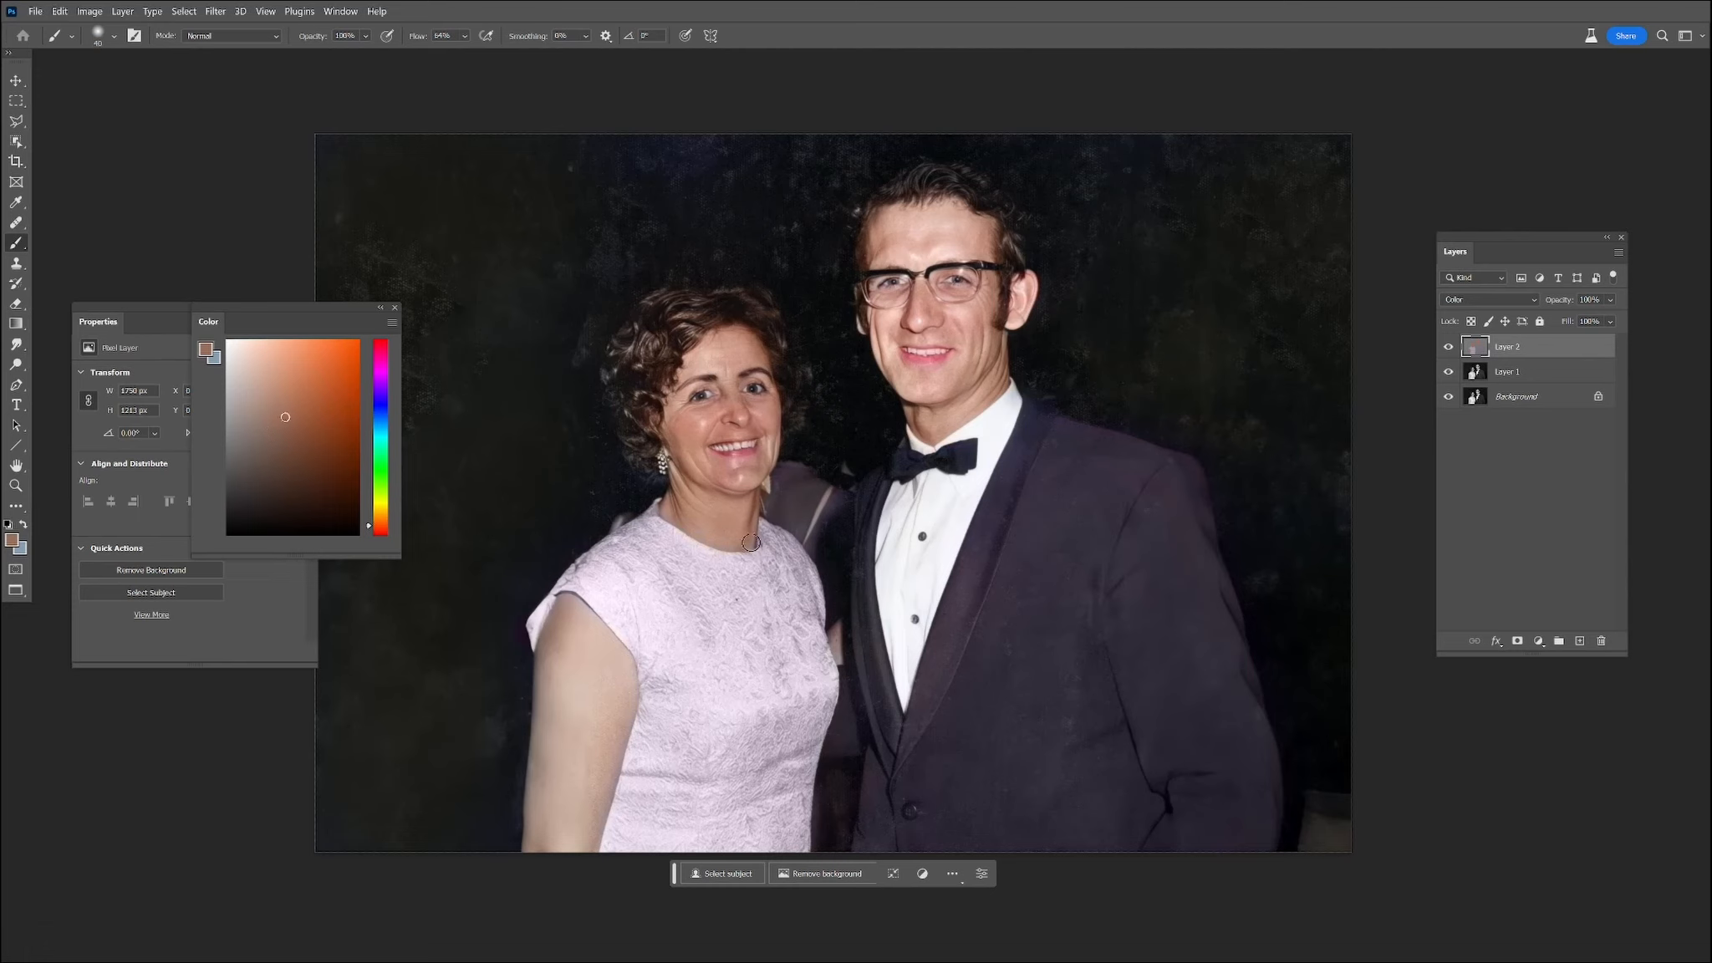
Step: Tone down the overly pink lips of the man and the woman with sampled skin tones at 40% brush opacity
{"action": "scroll", "coordinate": [919, 351], "scroll_direction": "up", "scroll_amount": 5}
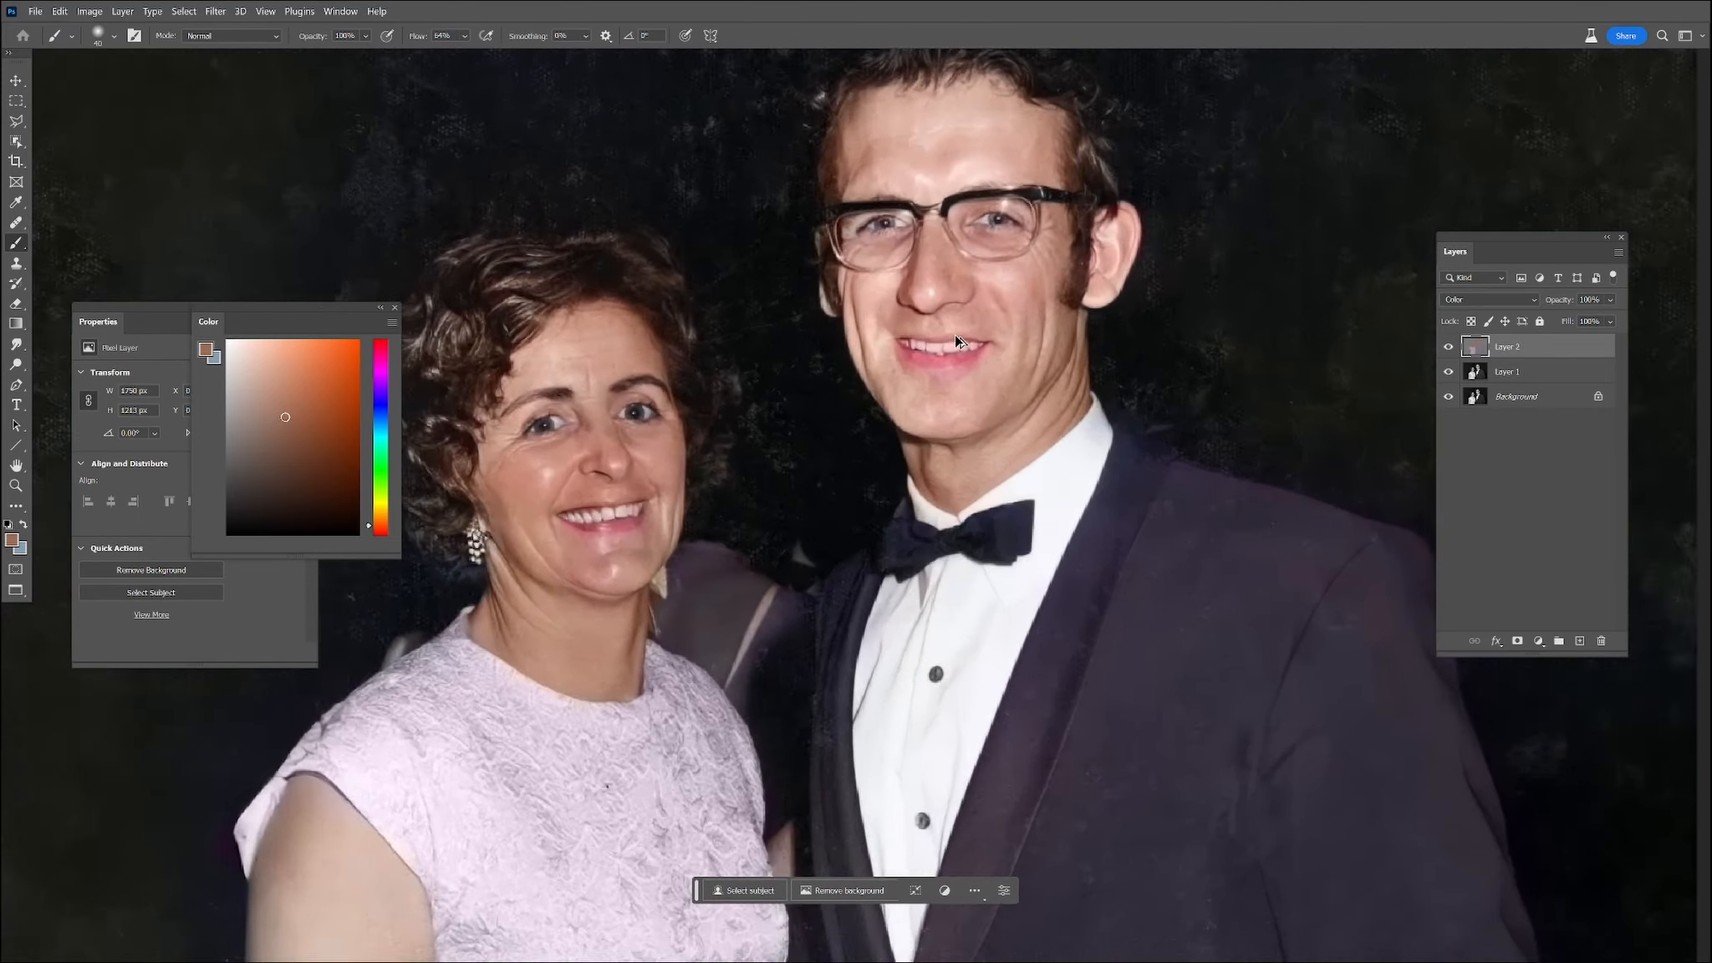
{"action": "left_click", "coordinate": [365, 35]}
{"action": "mouse_move", "coordinate": [871, 375]}
{"action": "left_mouse_down"}
{"action": "mouse_move", "coordinate": [991, 385]}
{"action": "mouse_move", "coordinate": [875, 402]}
{"action": "mouse_move", "coordinate": [989, 405]}
{"action": "mouse_move", "coordinate": [1009, 383]}
{"action": "mouse_move", "coordinate": [862, 377]}
{"action": "mouse_move", "coordinate": [925, 395]}
{"action": "mouse_move", "coordinate": [894, 391]}
{"action": "mouse_move", "coordinate": [989, 377]}
{"action": "mouse_move", "coordinate": [1026, 347]}
{"action": "mouse_move", "coordinate": [968, 342]}
{"action": "left_mouse_up"}
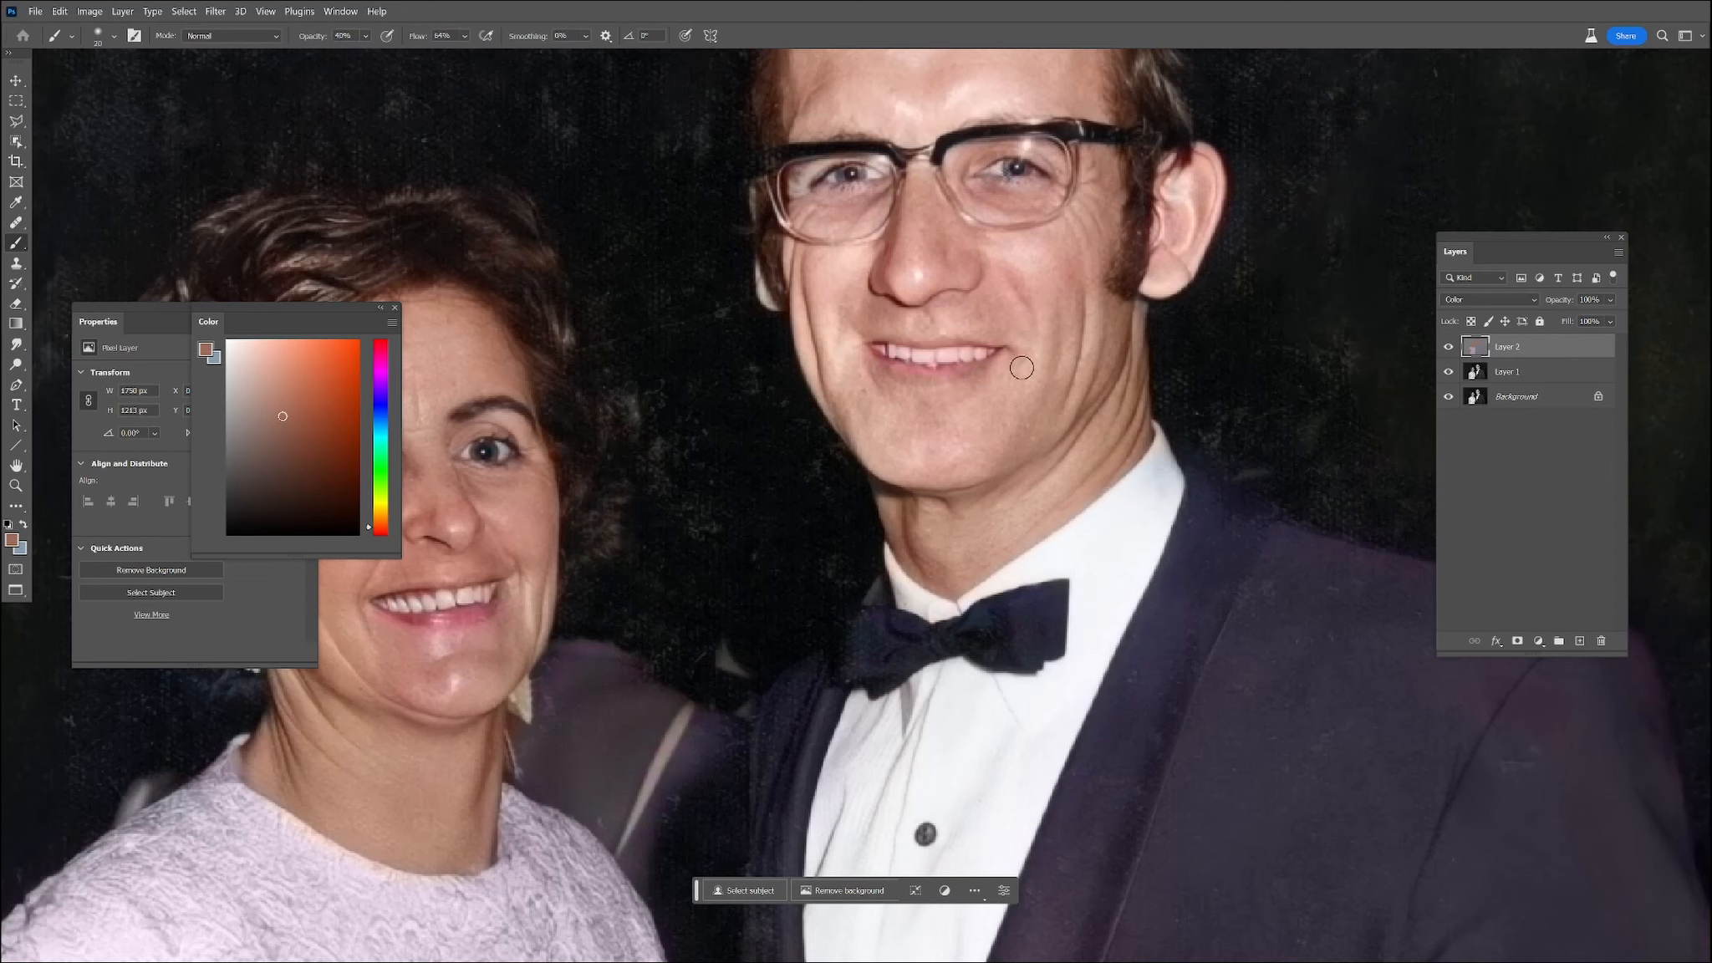
{"action": "left_click", "coordinate": [835, 216], "text": "alt"}
{"action": "scroll", "coordinate": [1000, 524], "scroll_direction": "down", "scroll_amount": 1}
{"action": "left_click", "coordinate": [541, 511], "text": "alt"}
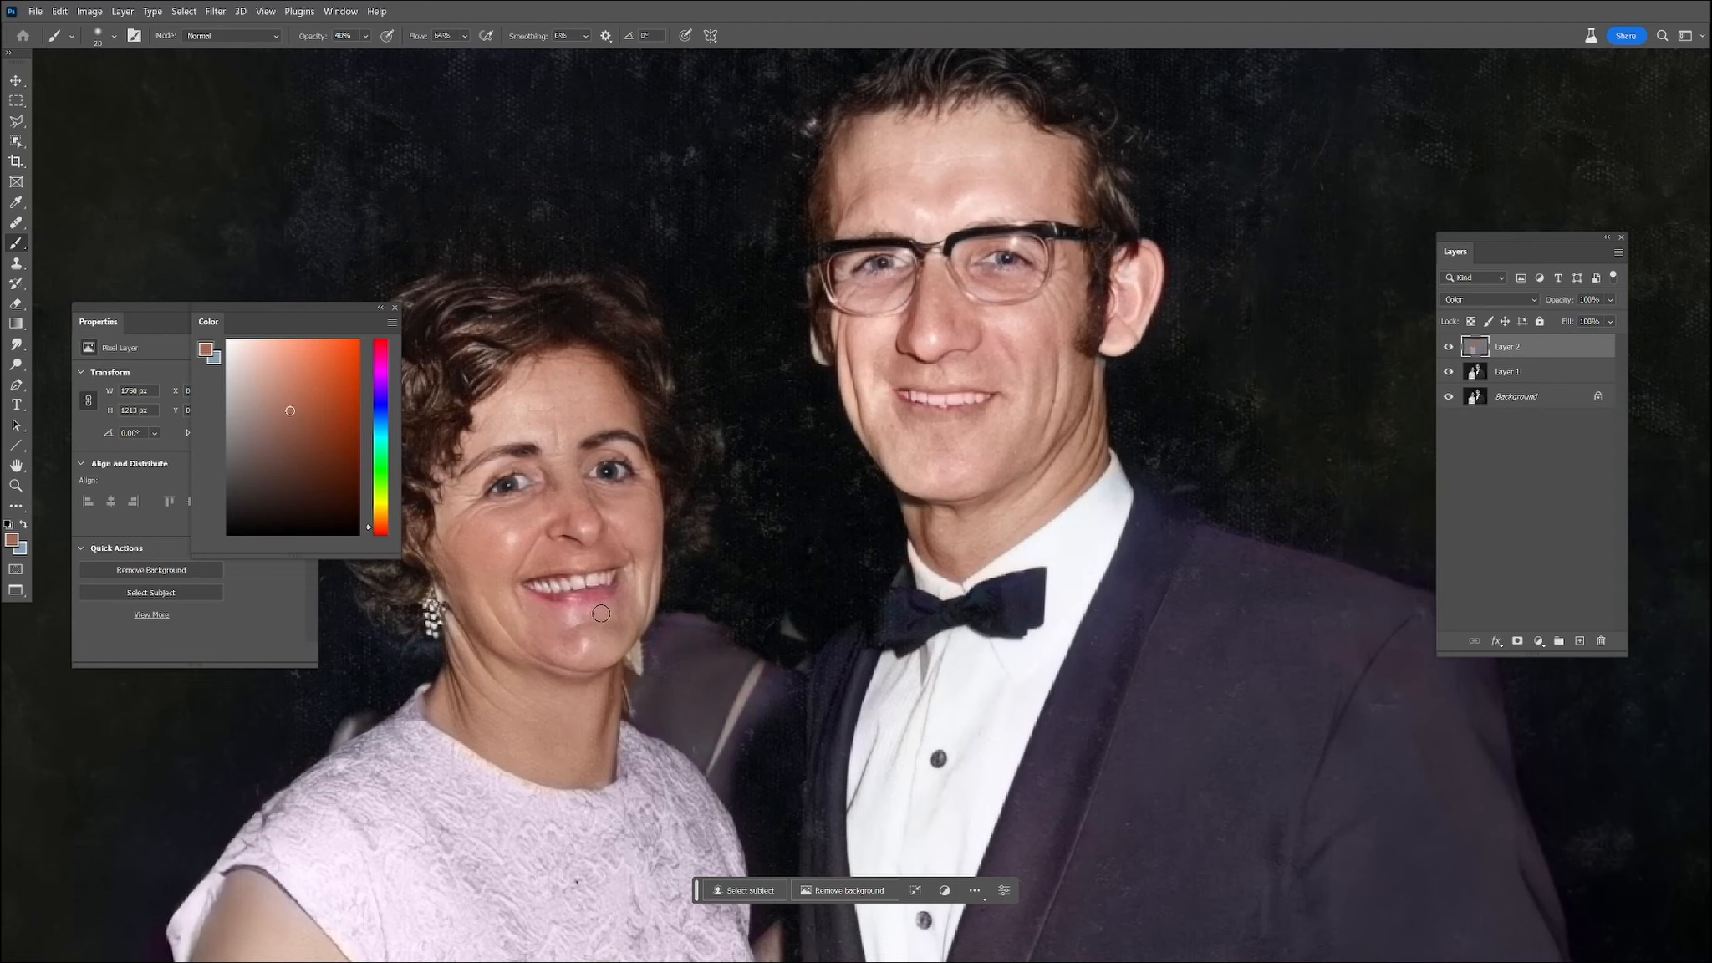
{"action": "scroll", "coordinate": [766, 628], "scroll_direction": "down", "scroll_amount": 4}
{"action": "mouse_move", "coordinate": [914, 701]}
{"action": "left_mouse_down"}
{"action": "mouse_move", "coordinate": [945, 626]}
{"action": "mouse_move", "coordinate": [951, 528]}
{"action": "mouse_move", "coordinate": [1036, 548]}
{"action": "left_mouse_up"}
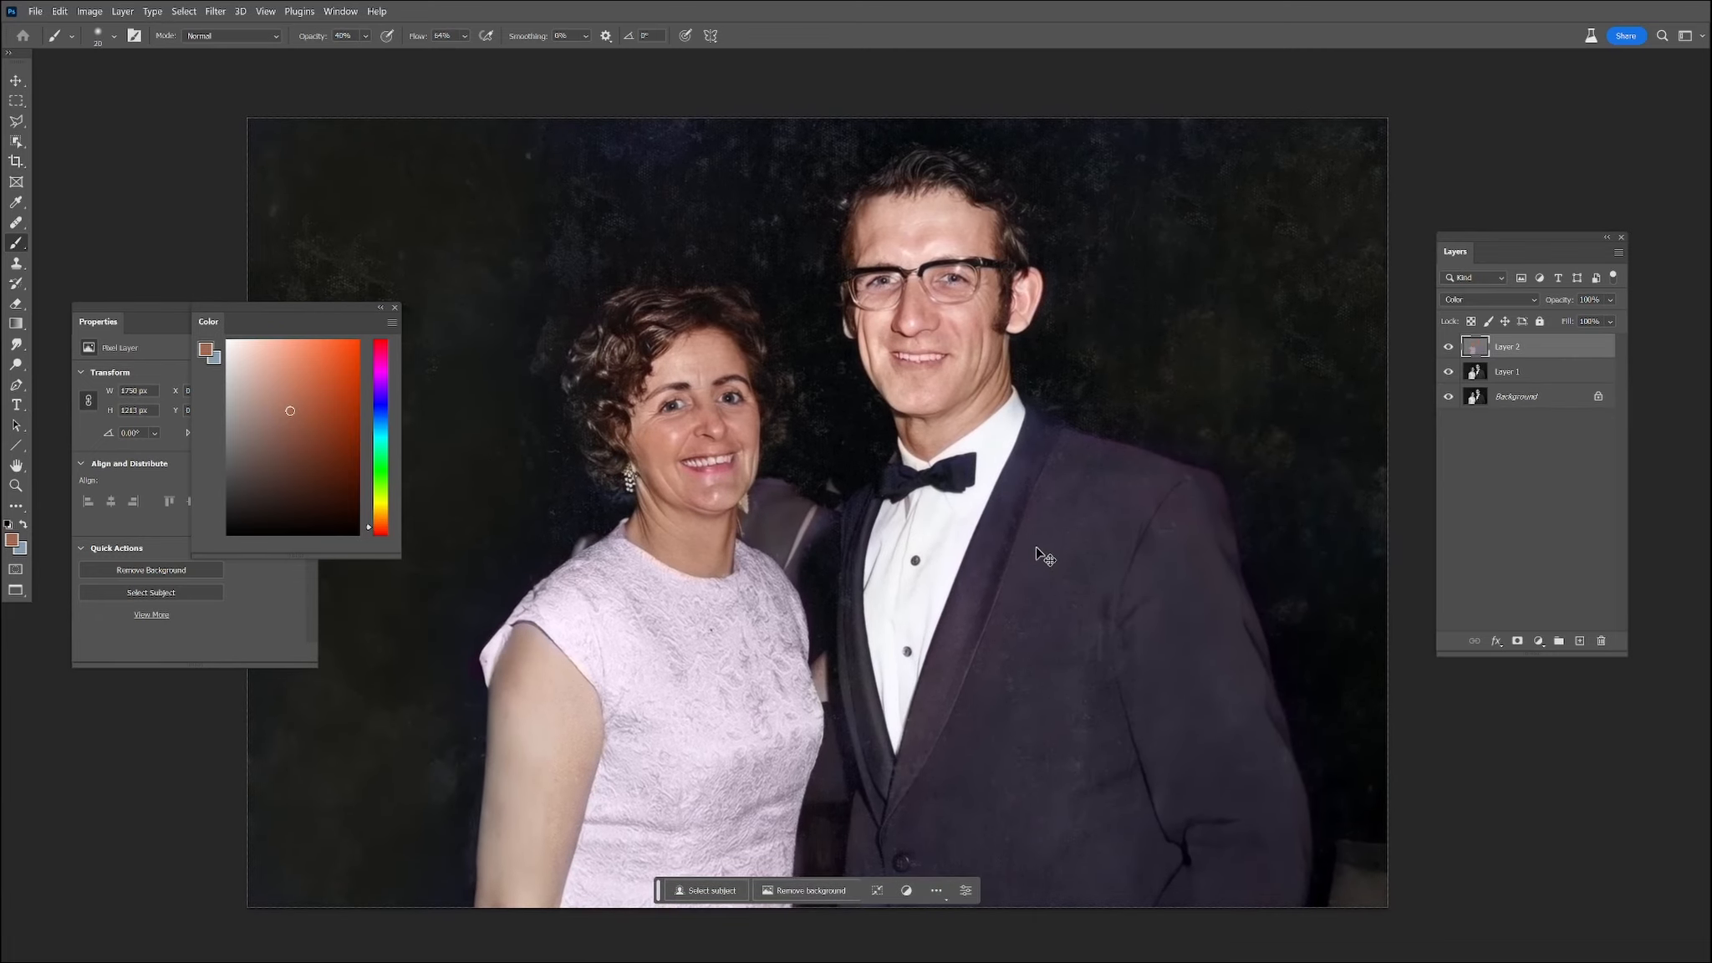
Step: Deepen the contrast of Layer 1 with Levels, setting the midtone input to 0.95 and raising the black input level
{"action": "key", "text": "ctrl+l"}
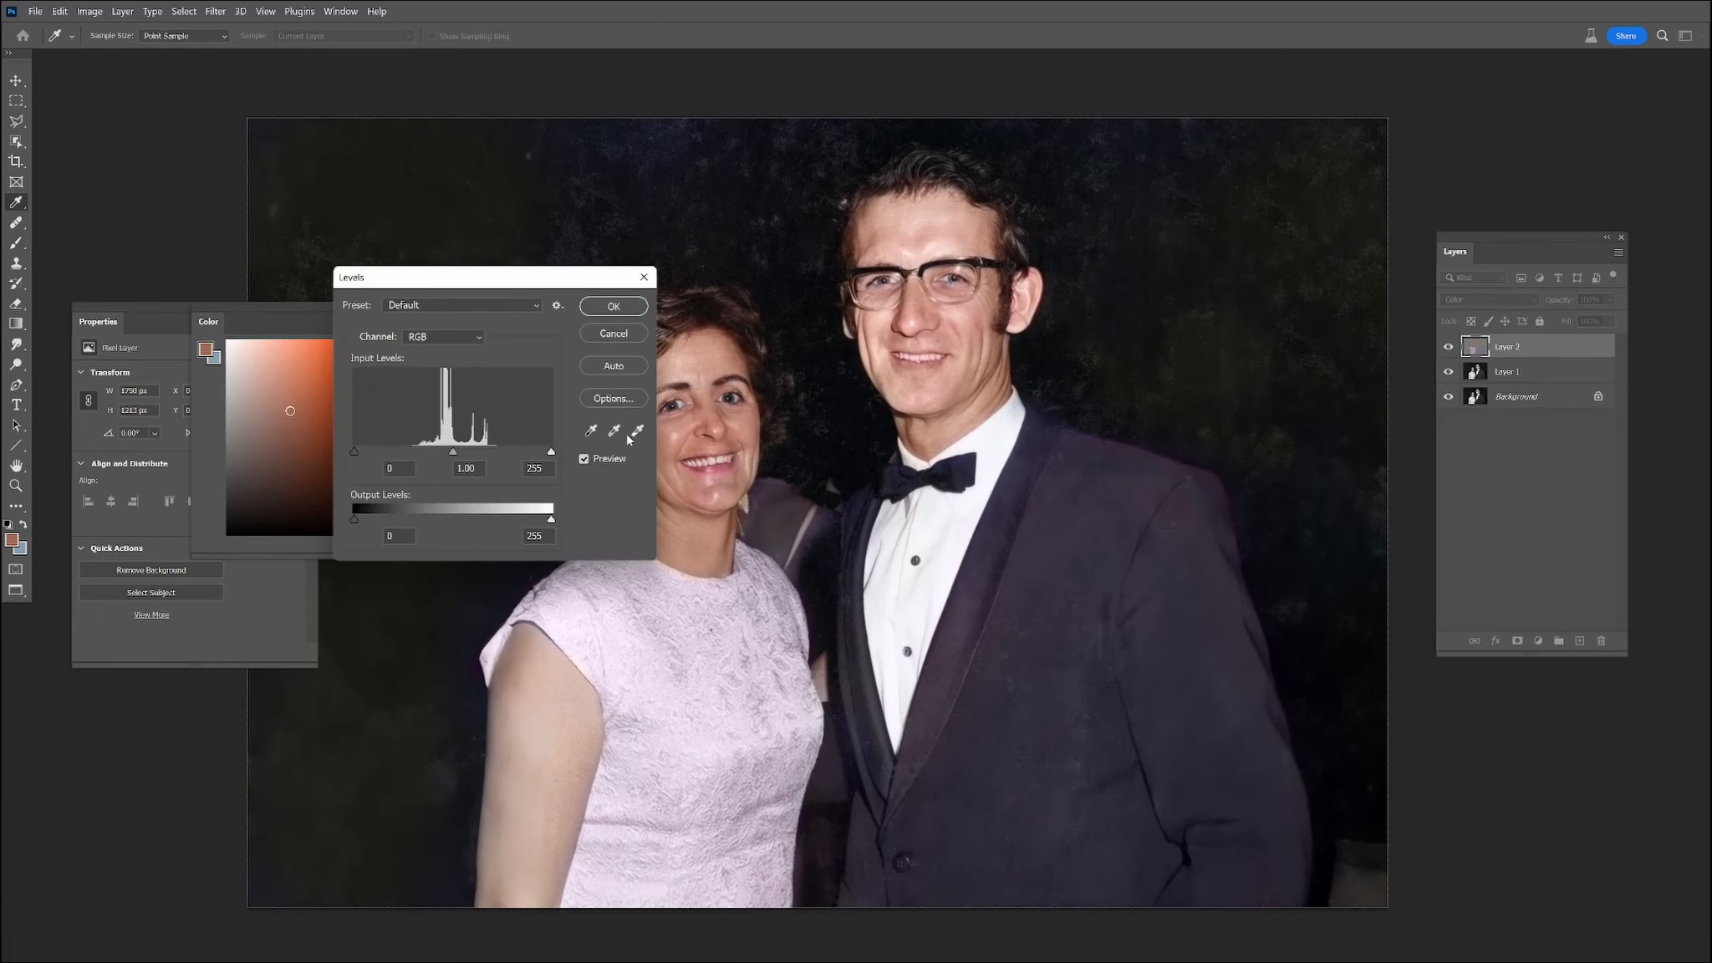
{"action": "key", "text": "Escape"}
{"action": "left_click", "coordinate": [1509, 372]}
{"action": "key", "text": "ctrl+l"}
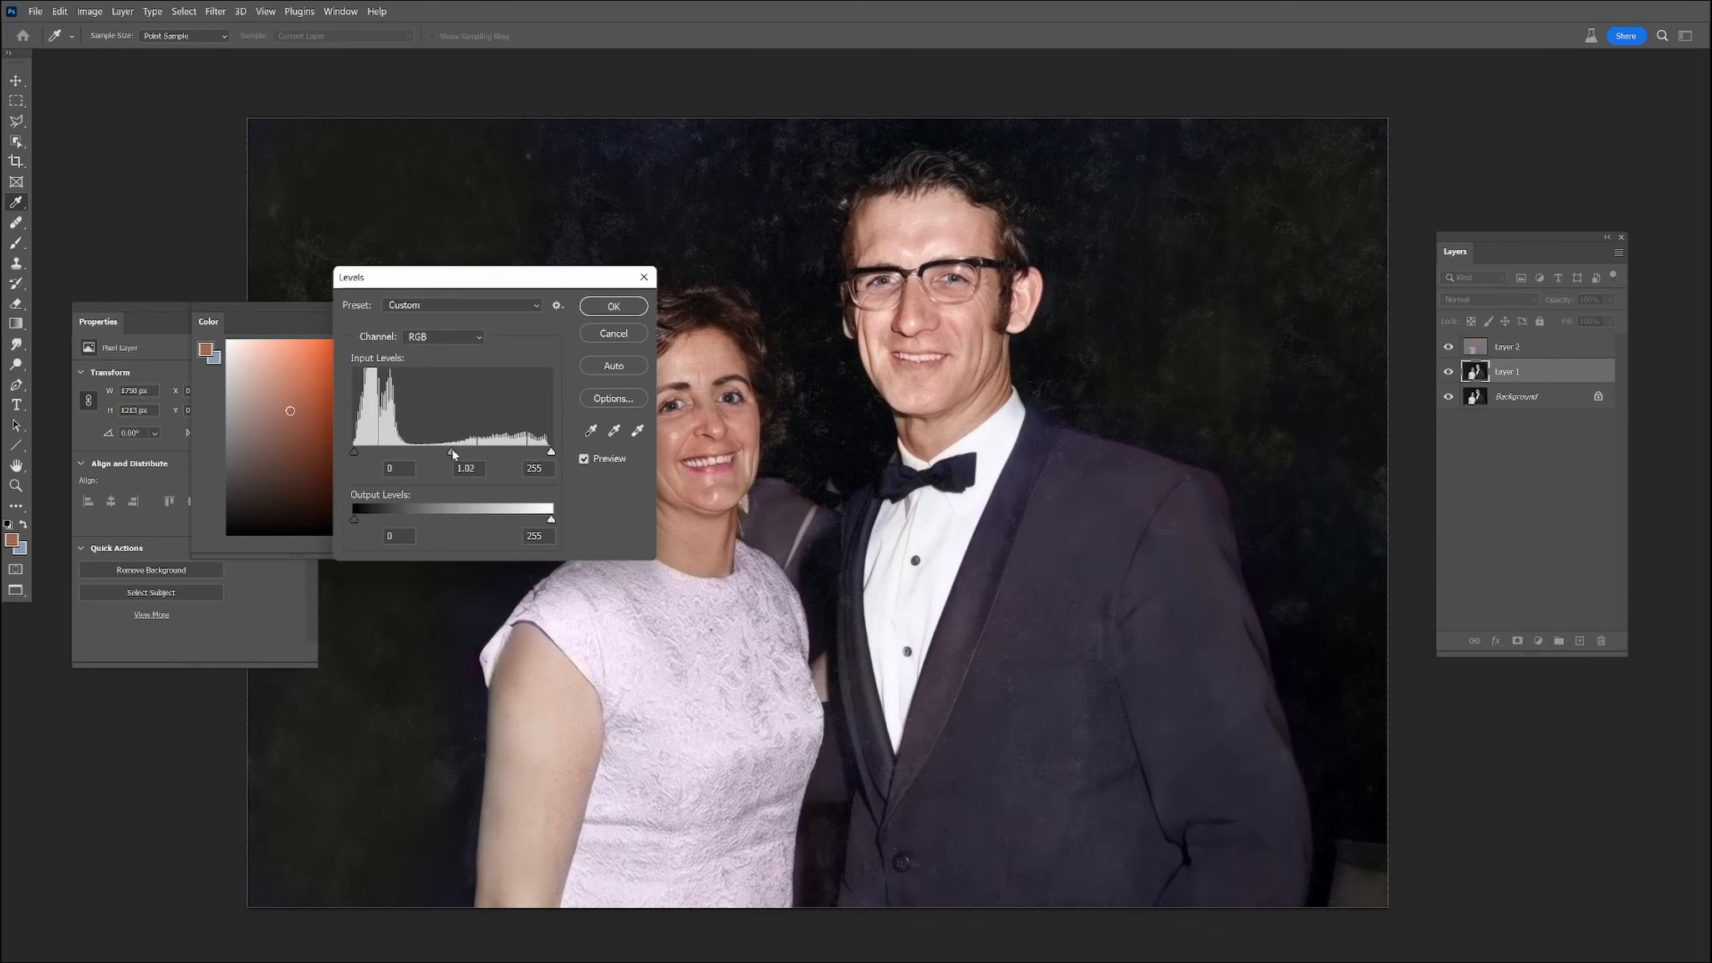
{"action": "left_click_drag", "start_coordinate": [450, 453], "coordinate": [461, 454]}
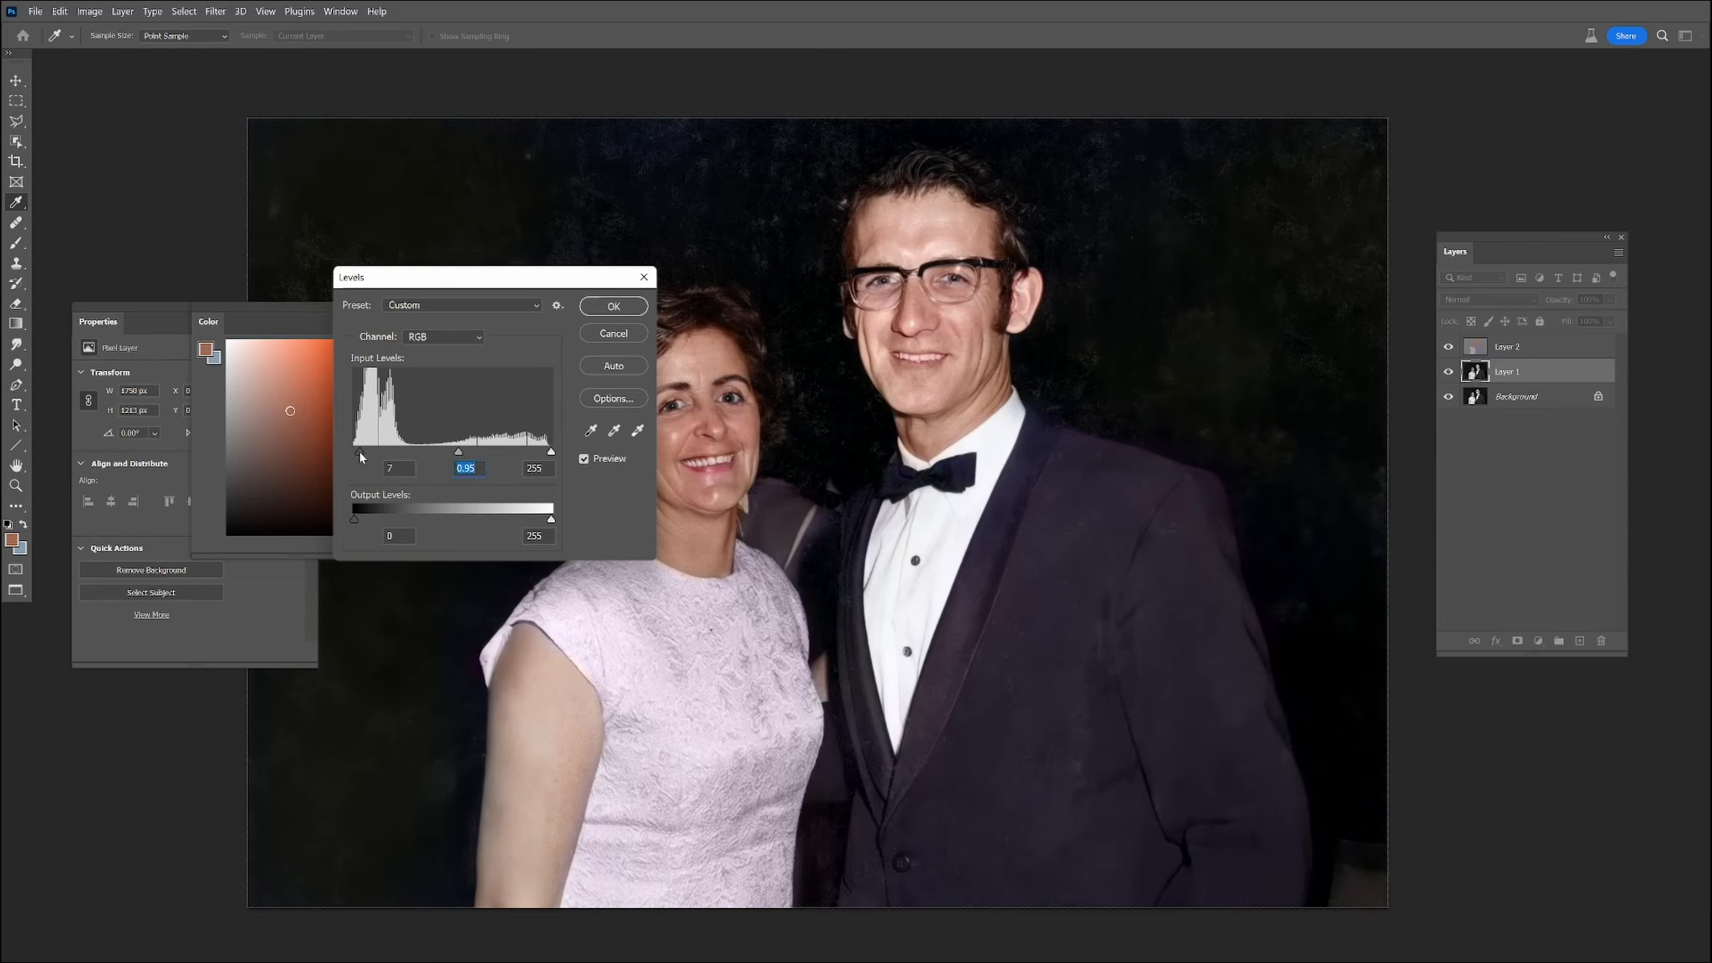
{"action": "left_click", "coordinate": [614, 306]}
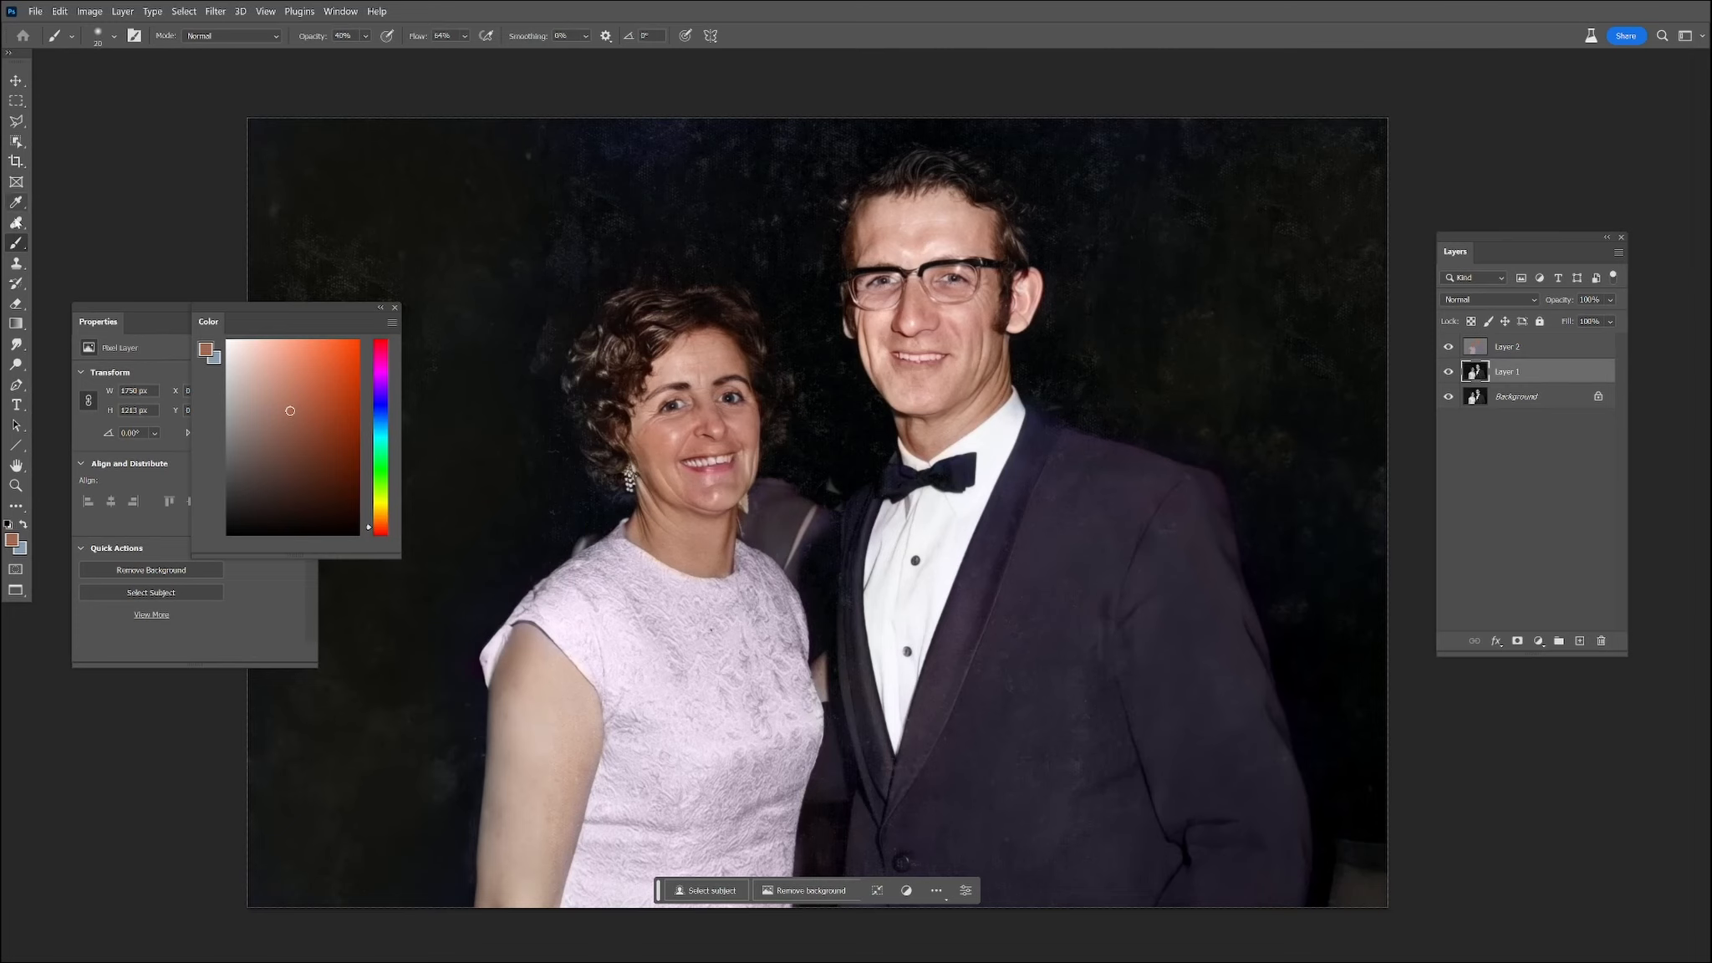
Step: Remove the light object in the lower corner behind the man with an enlarged Spot Healing Brush on Layer 1
{"action": "key", "text": "j"}
{"action": "left_click", "coordinate": [702, 662]}
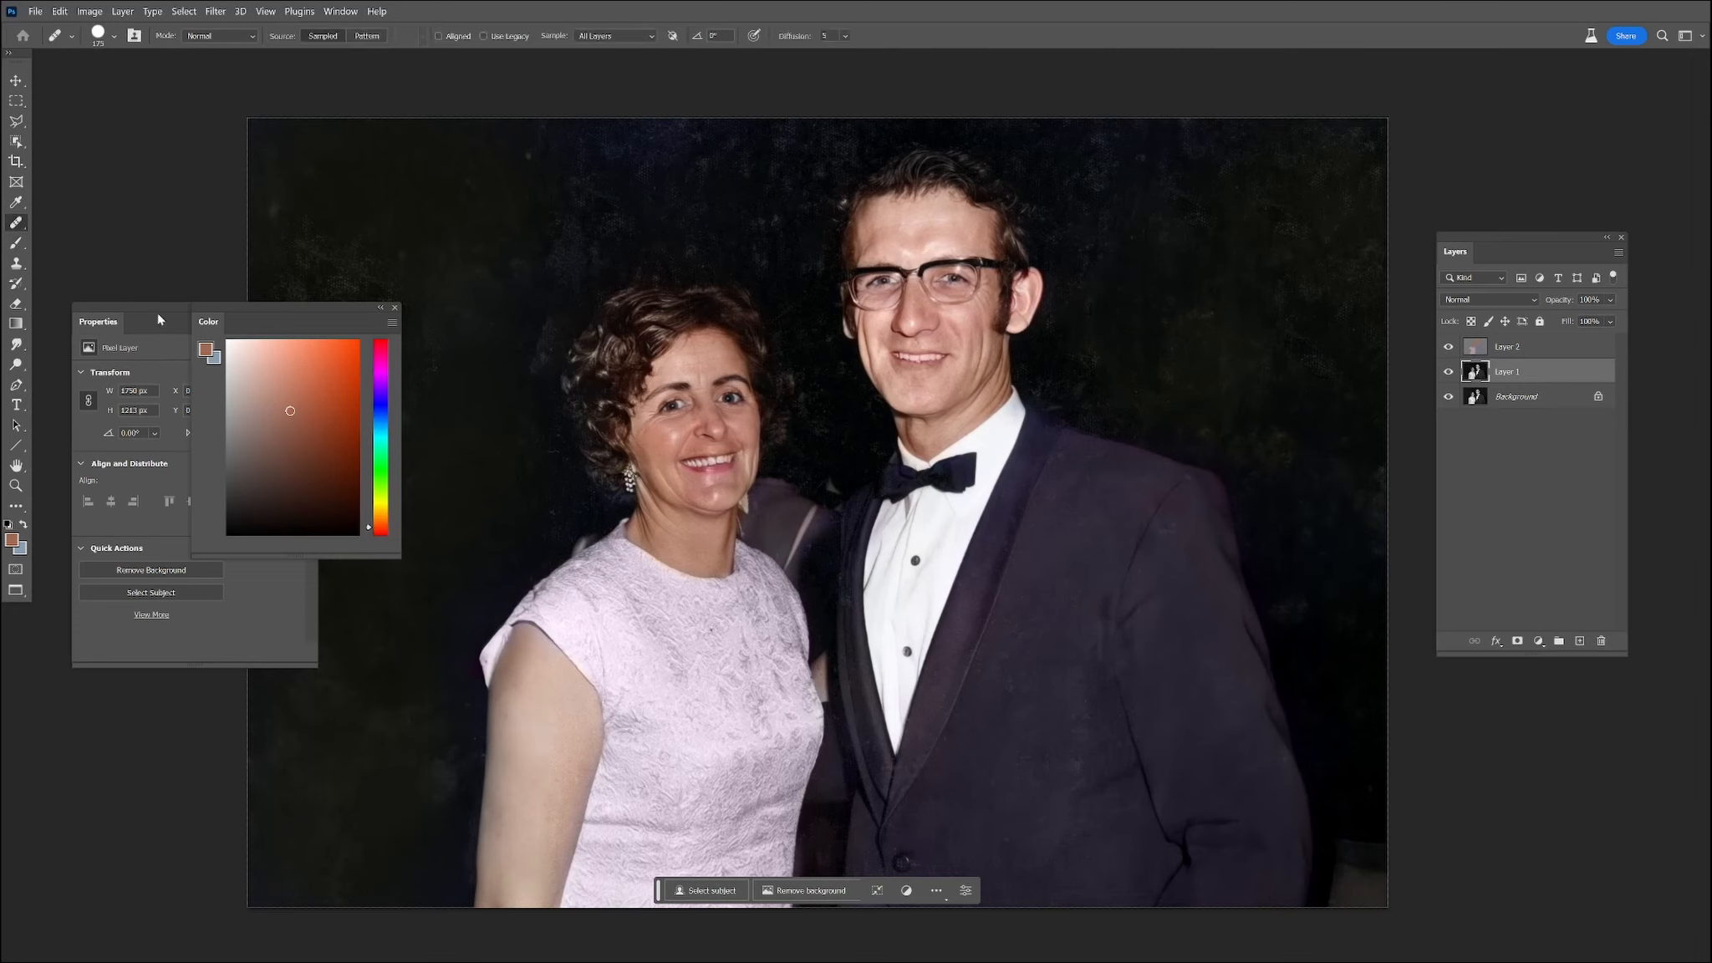
{"action": "right_click", "coordinate": [15, 225]}
{"action": "left_click", "coordinate": [80, 222]}
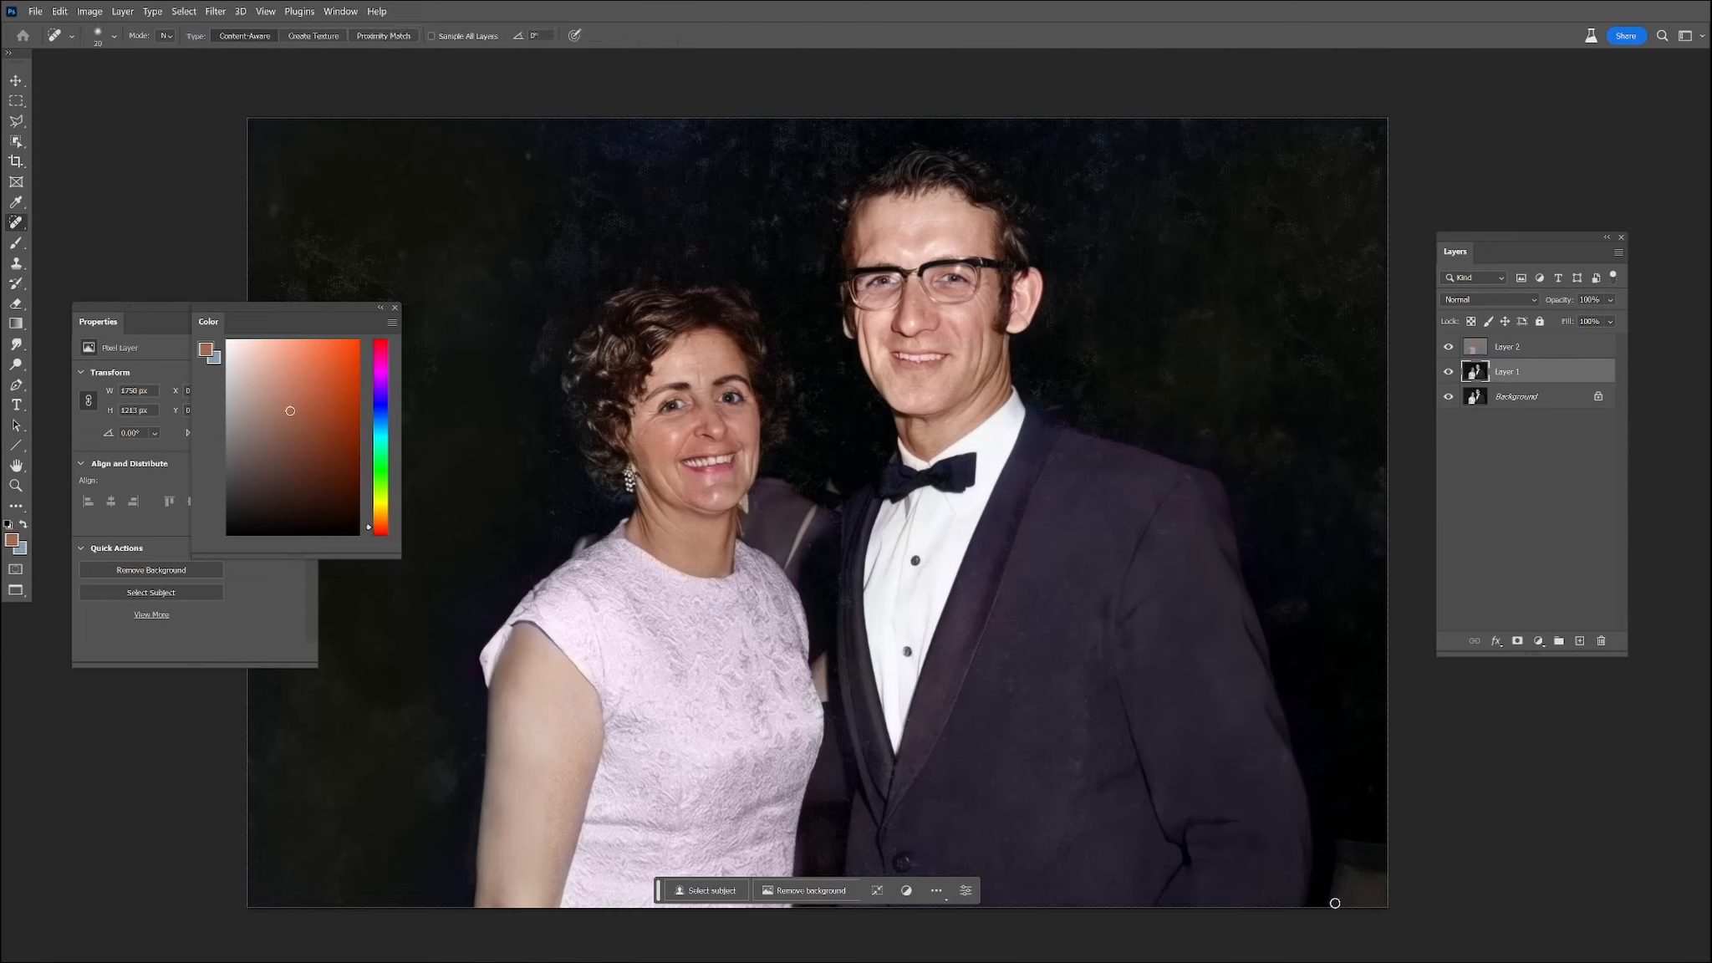
{"action": "key", "text": "bracketright"}
{"action": "key", "text": "bracketright"}
{"action": "key", "text": "bracketright"}
{"action": "key", "text": "bracketright"}
{"action": "key", "text": "bracketright"}
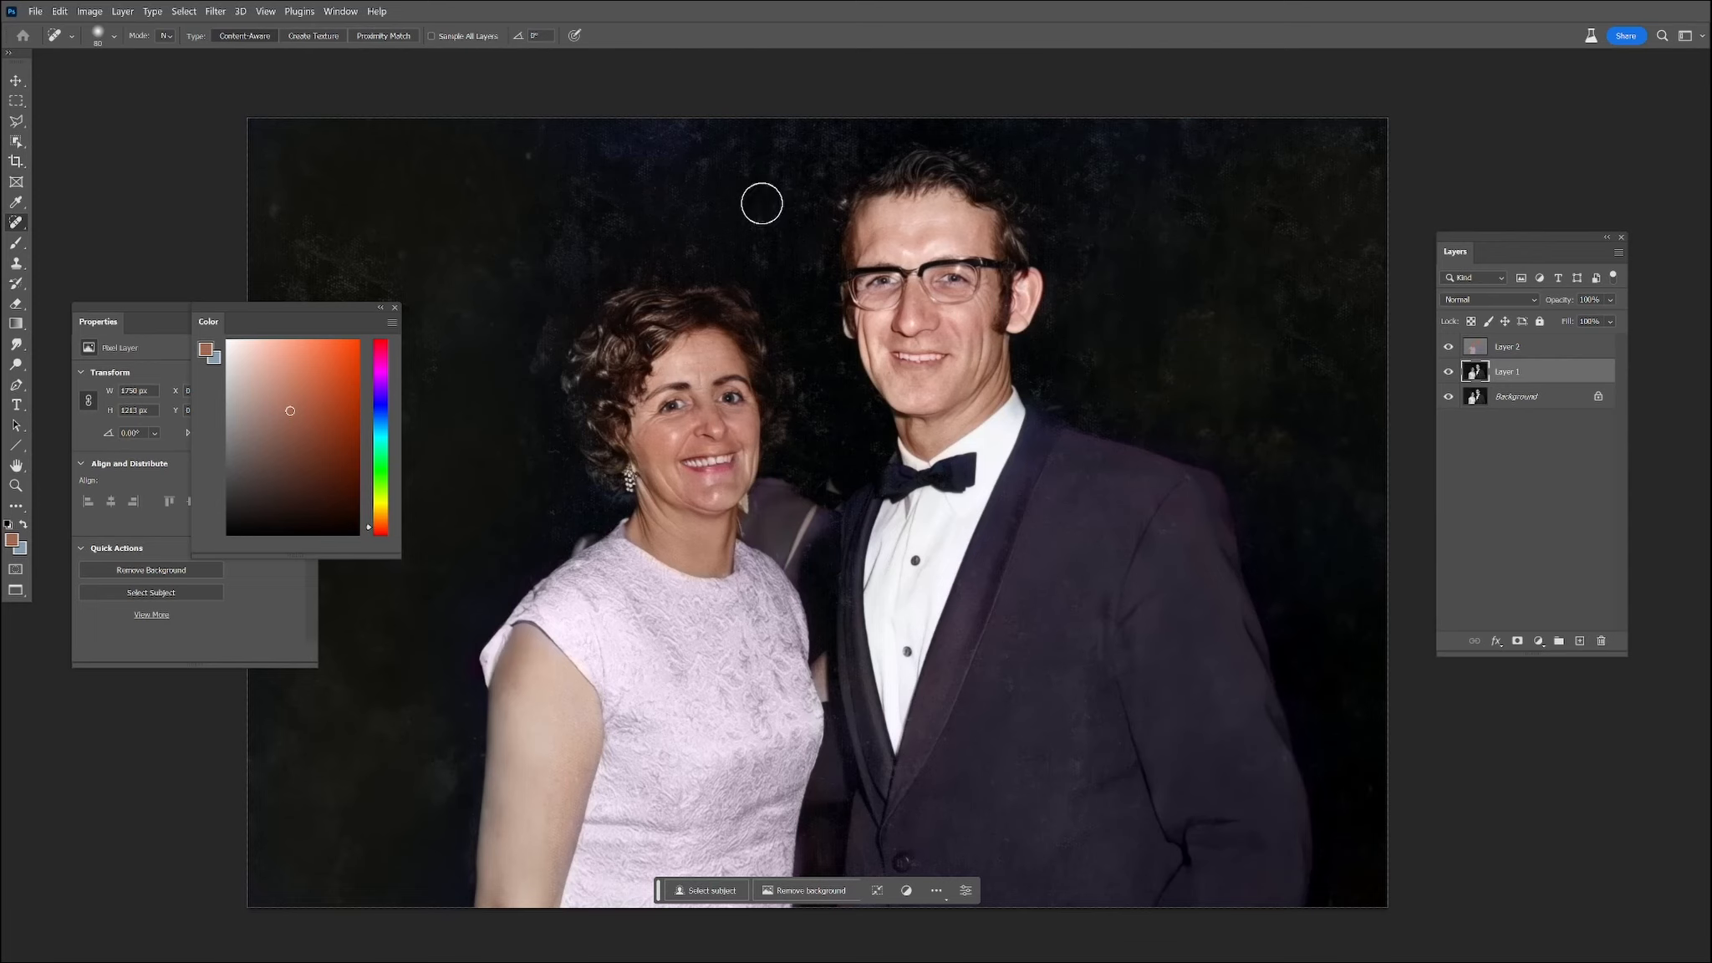
Step: Heal the remaining specks and blotches in the dark background around the woman
{"action": "left_click", "coordinate": [529, 154]}
{"action": "left_click_drag", "start_coordinate": [533, 330], "coordinate": [518, 415]}
{"action": "left_click_drag", "start_coordinate": [425, 767], "coordinate": [438, 774]}
{"action": "left_click_drag", "start_coordinate": [382, 852], "coordinate": [555, 834]}
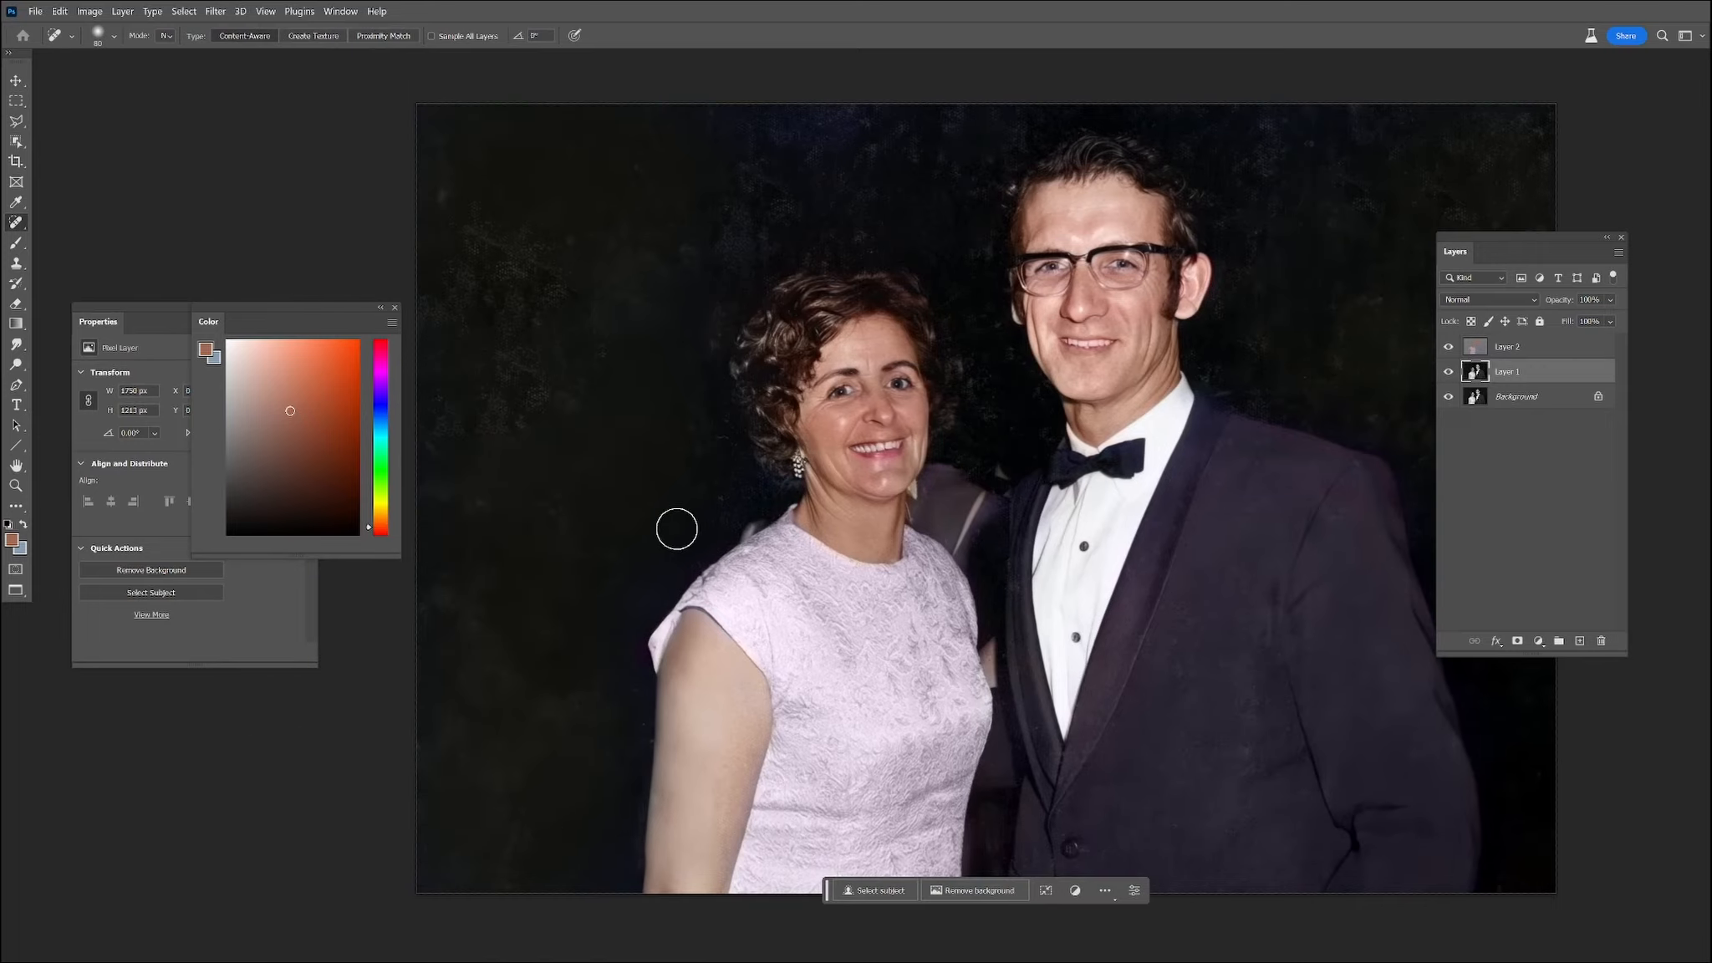
{"action": "left_click_drag", "start_coordinate": [716, 450], "coordinate": [680, 427]}
{"action": "mouse_move", "coordinate": [543, 632]}
{"action": "left_mouse_down"}
{"action": "mouse_move", "coordinate": [508, 661]}
{"action": "mouse_move", "coordinate": [548, 696]}
{"action": "left_mouse_up"}
Step: Recolor the woman's reddish-brown hair to a neutral dark gray on Layer 2 with a larger brush and a sampled tone
{"action": "scroll", "coordinate": [694, 600], "scroll_direction": "down", "scroll_amount": 2}
{"action": "scroll", "coordinate": [769, 405], "scroll_direction": "up", "scroll_amount": 4}
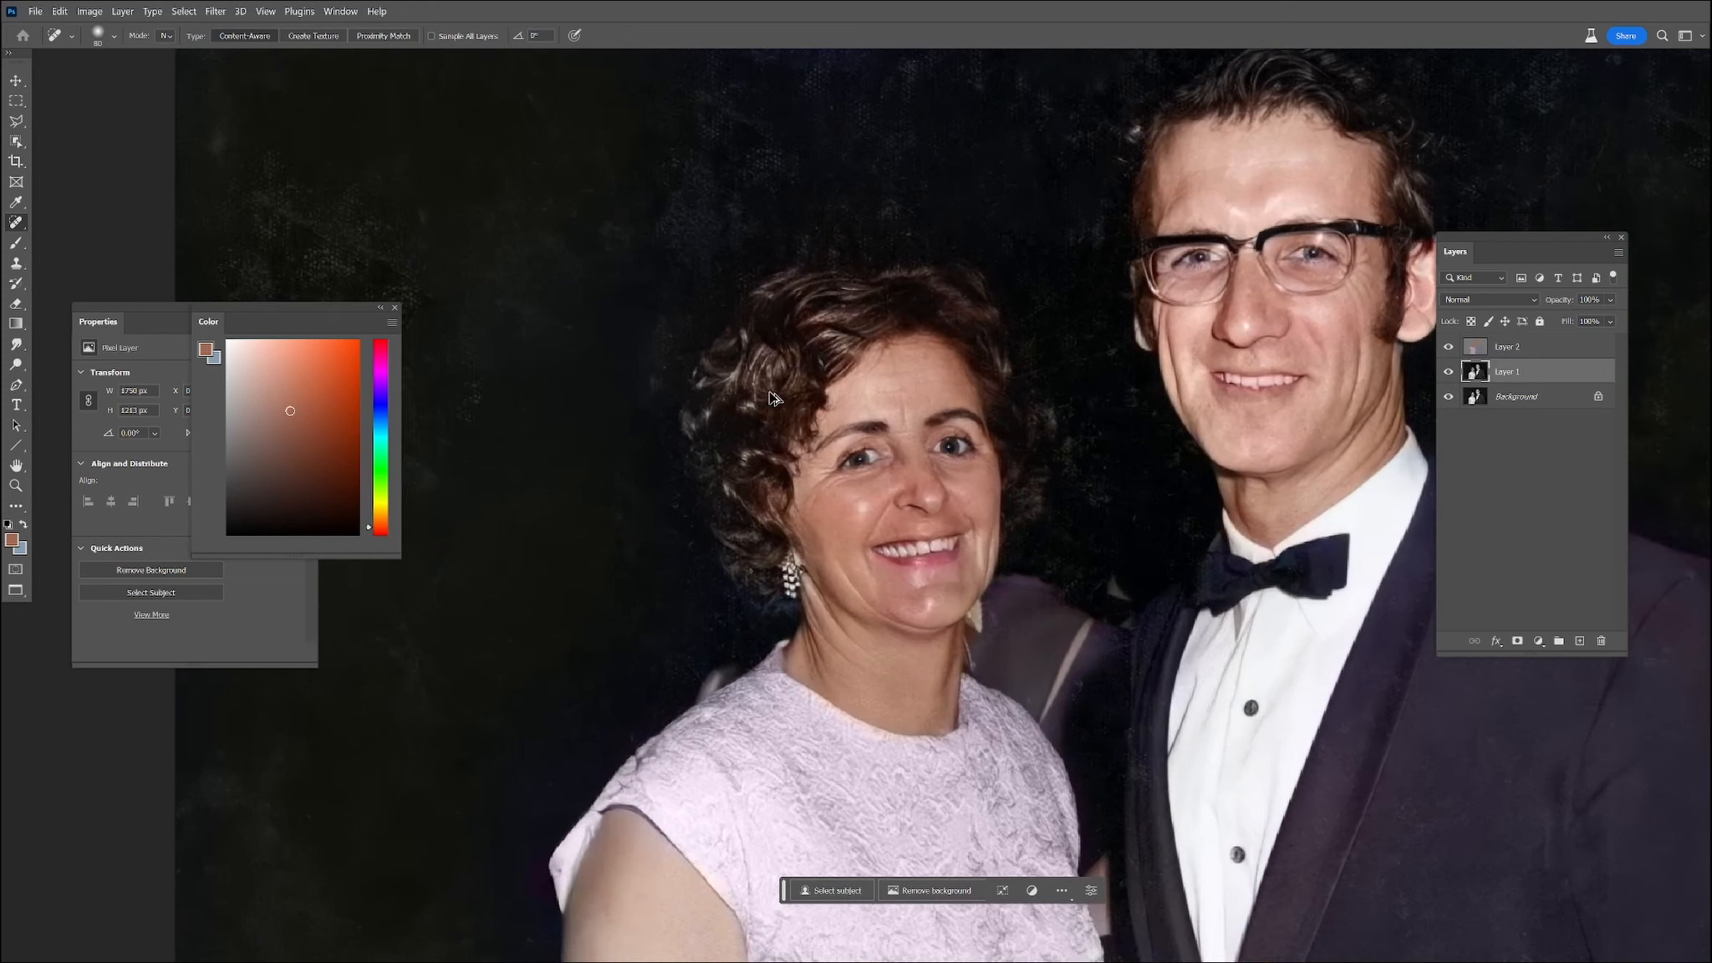
{"action": "left_click", "coordinate": [1481, 351]}
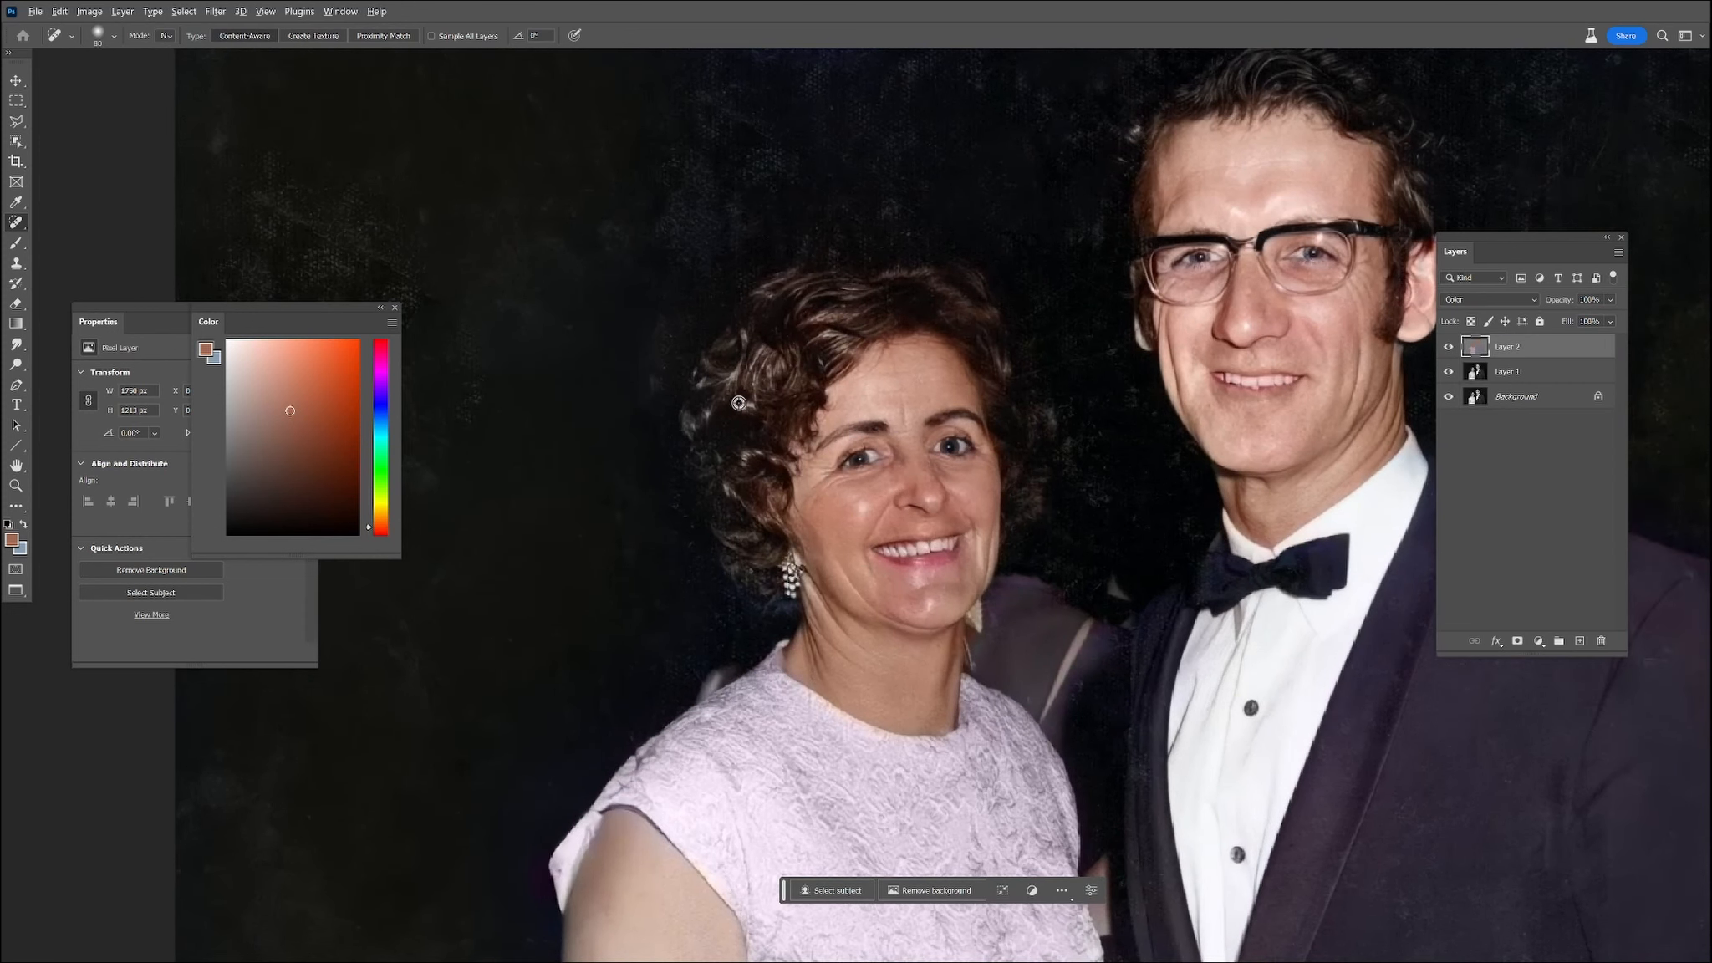
{"action": "left_click", "coordinate": [706, 421], "text": "alt"}
{"action": "left_click", "coordinate": [886, 388]}
{"action": "left_click", "coordinate": [15, 243]}
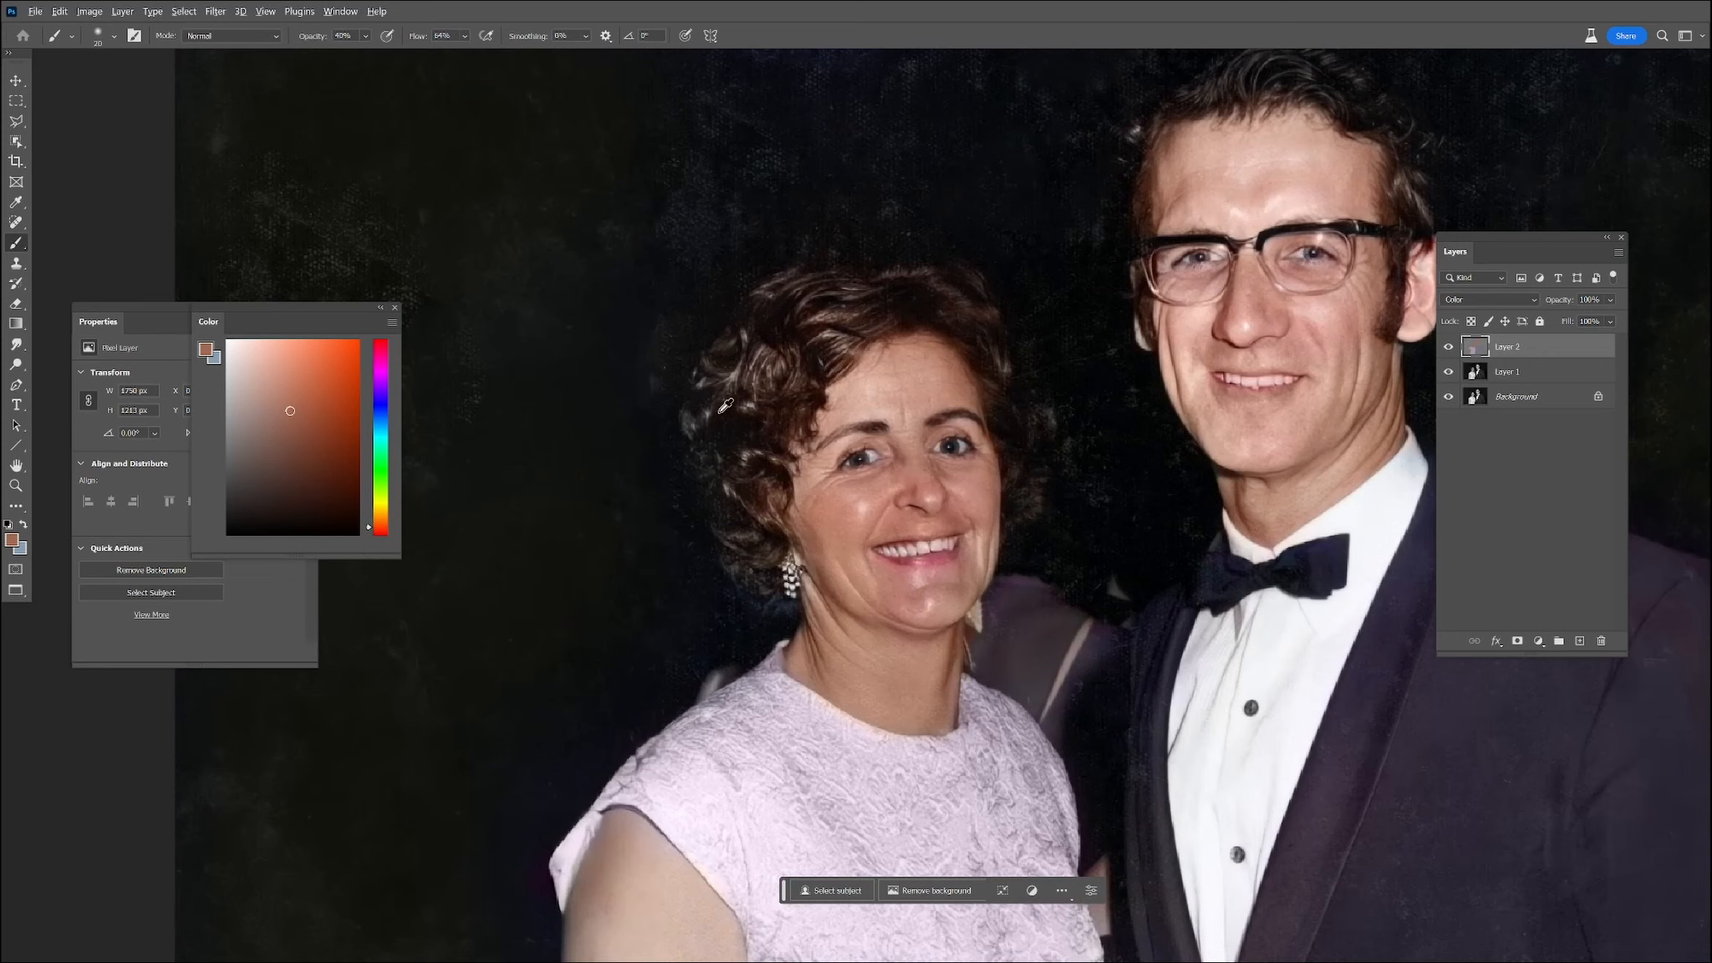
{"action": "key", "text": "bracketright"}
{"action": "key", "text": "bracketright"}
{"action": "key", "text": "bracketright"}
{"action": "key", "text": "bracketright"}
{"action": "key", "text": "bracketright"}
{"action": "left_click", "coordinate": [704, 412], "text": "alt"}
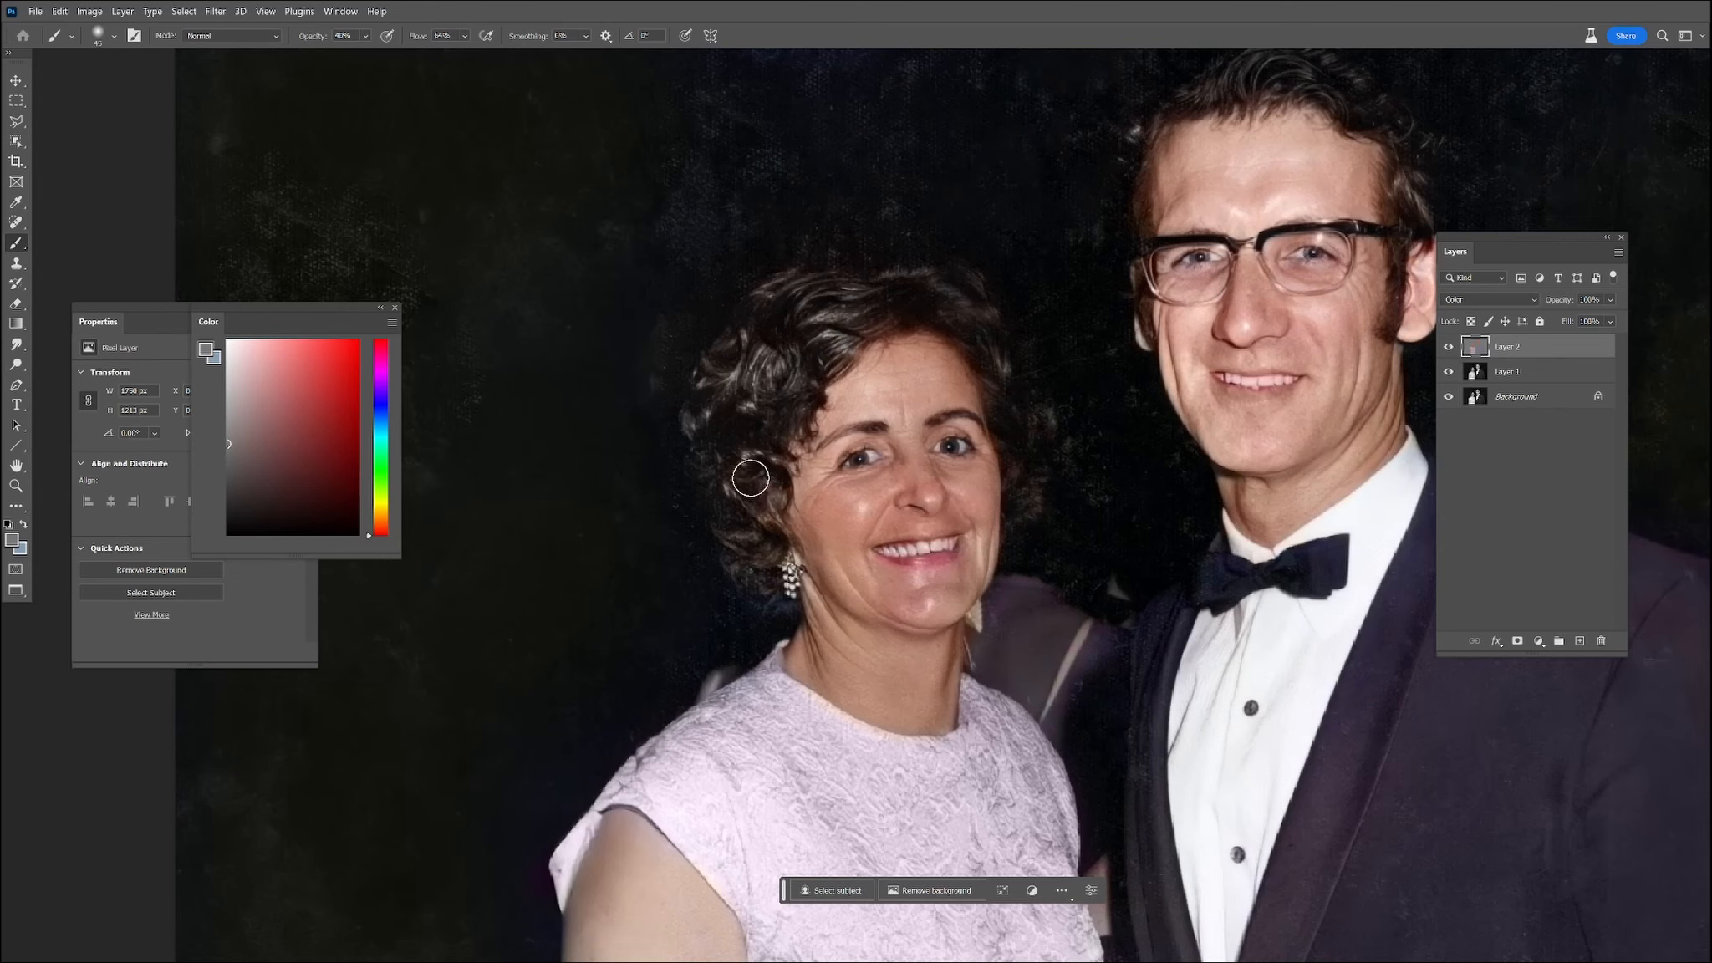
Step: Close the Color and Properties panels to clear the view of the portrait
{"action": "scroll", "coordinate": [765, 648], "scroll_direction": "down", "scroll_amount": 2}
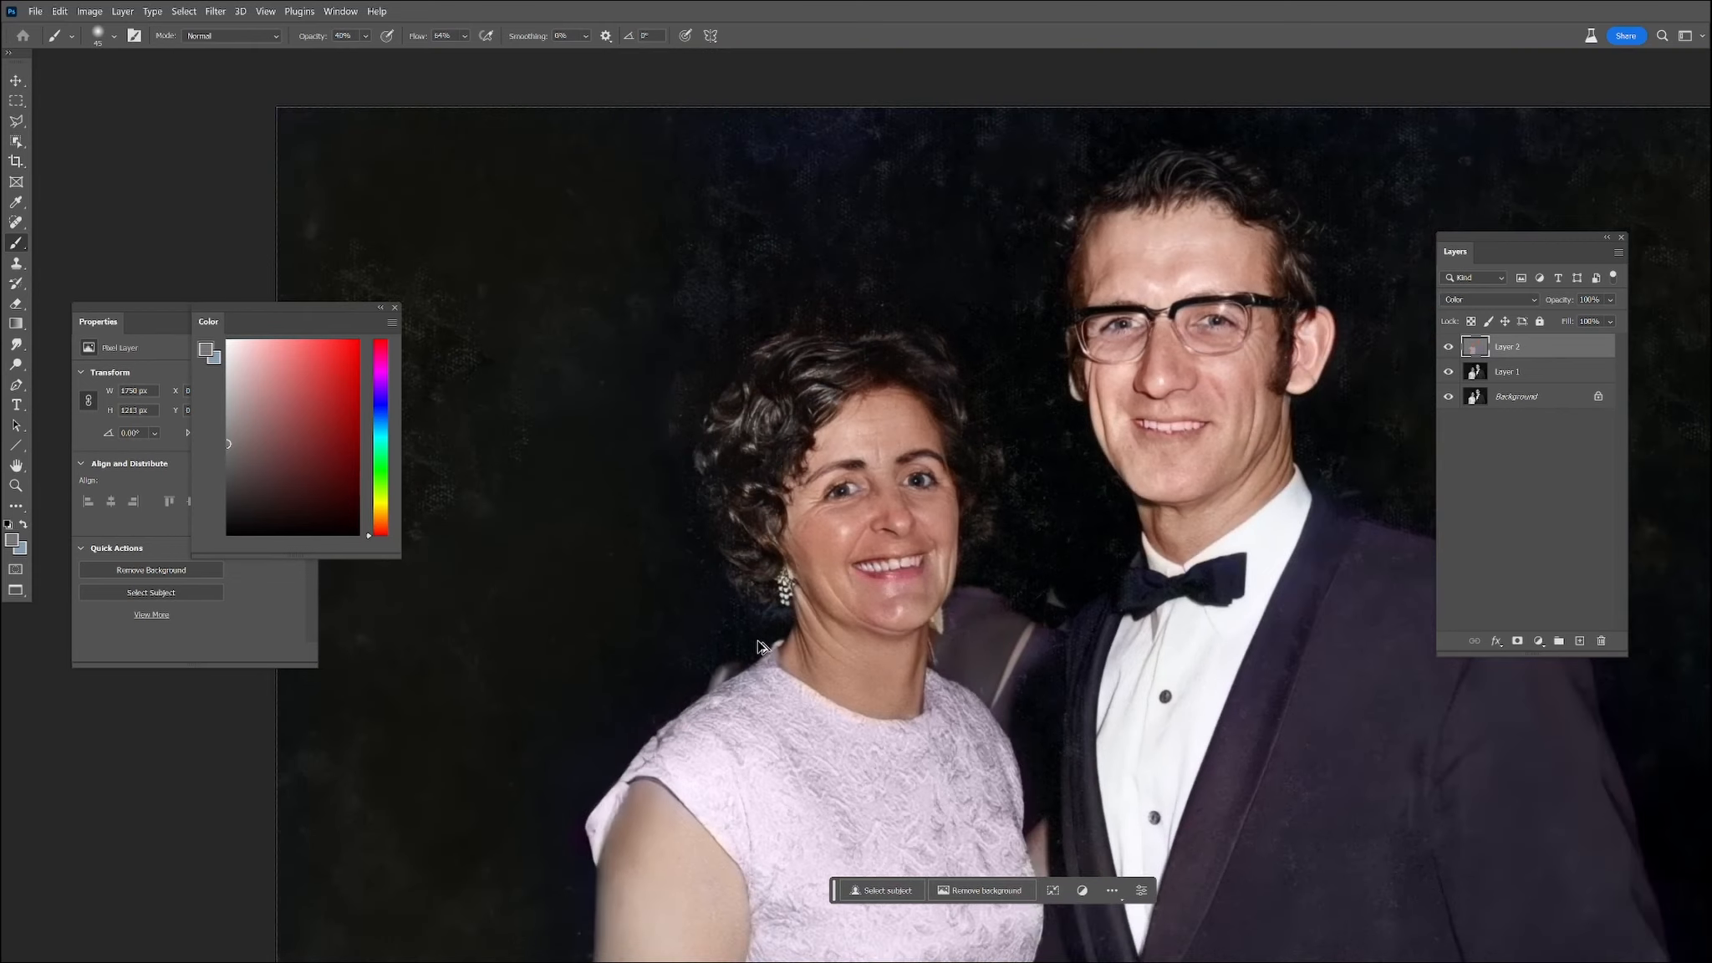
{"action": "left_click_drag", "start_coordinate": [1219, 741], "coordinate": [1070, 612]}
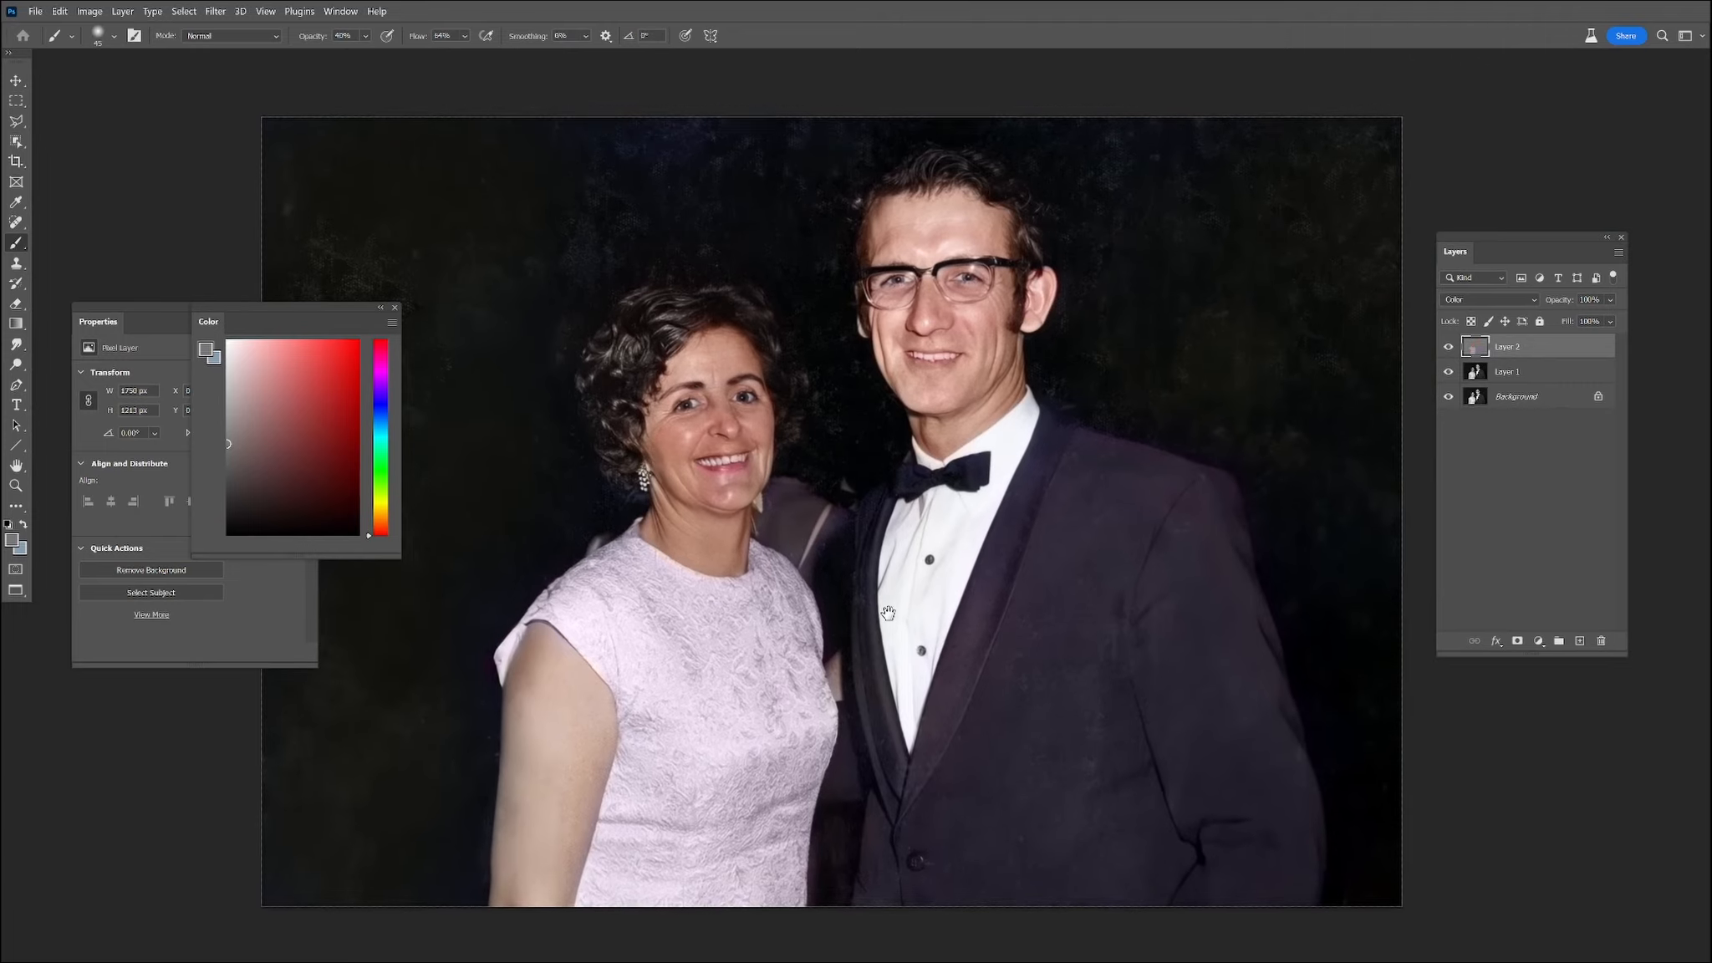
{"action": "left_click", "coordinate": [395, 308]}
{"action": "left_click", "coordinate": [311, 309]}
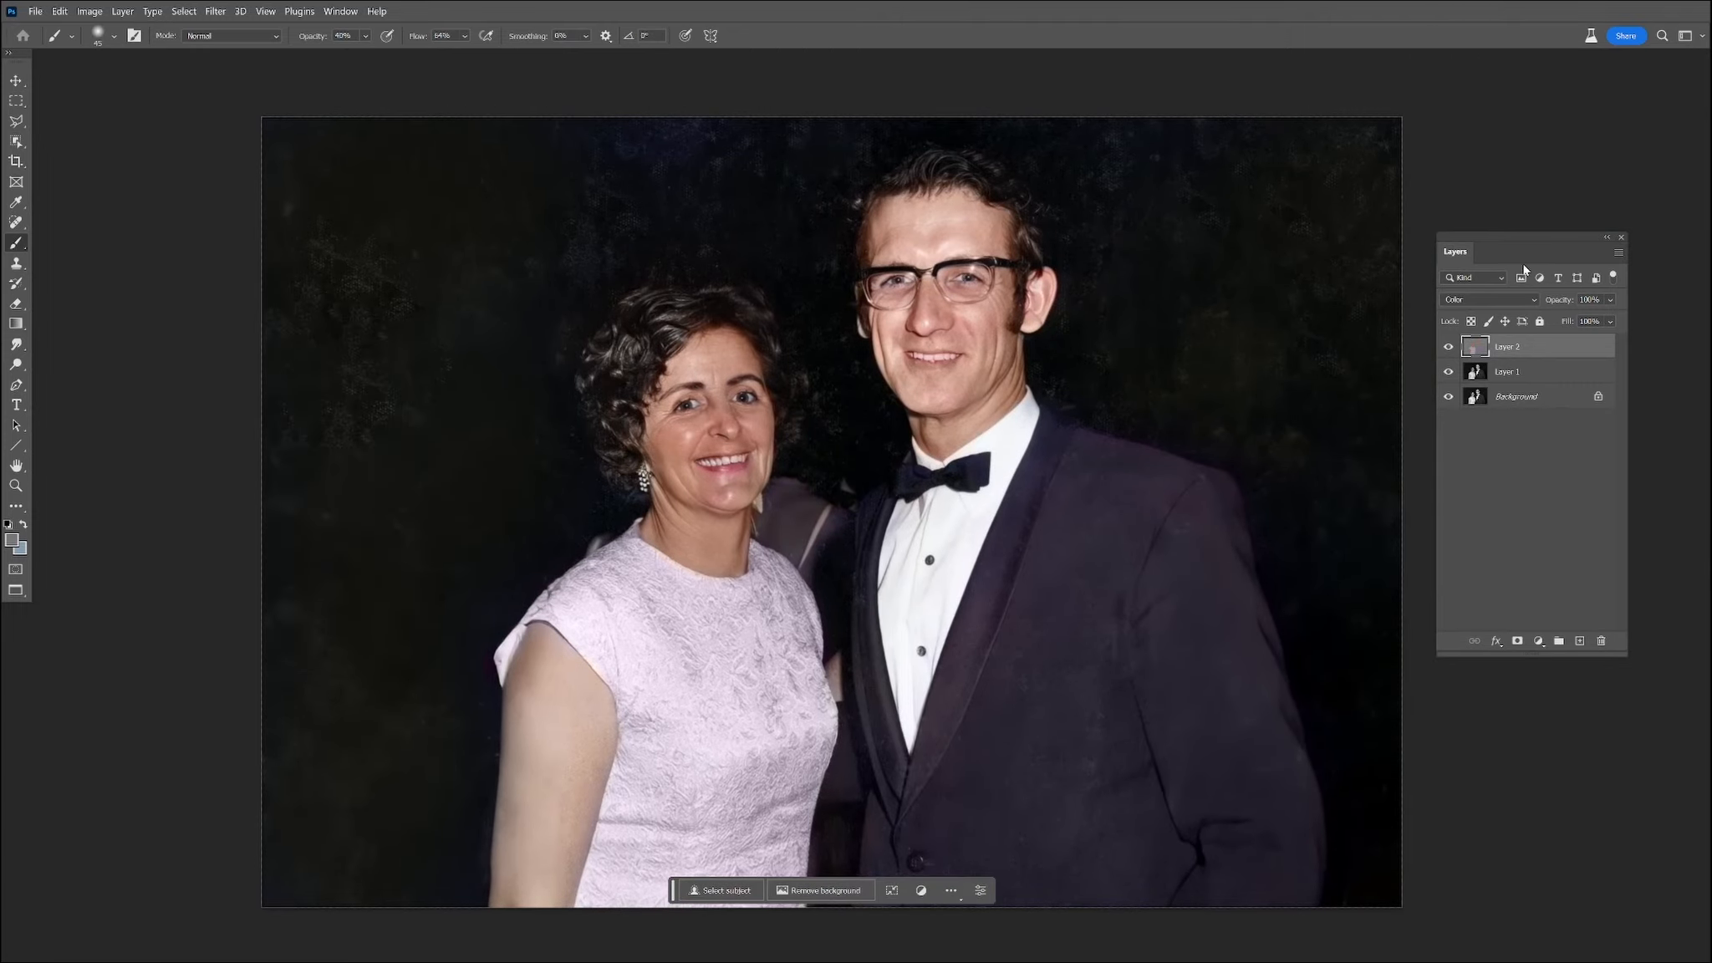